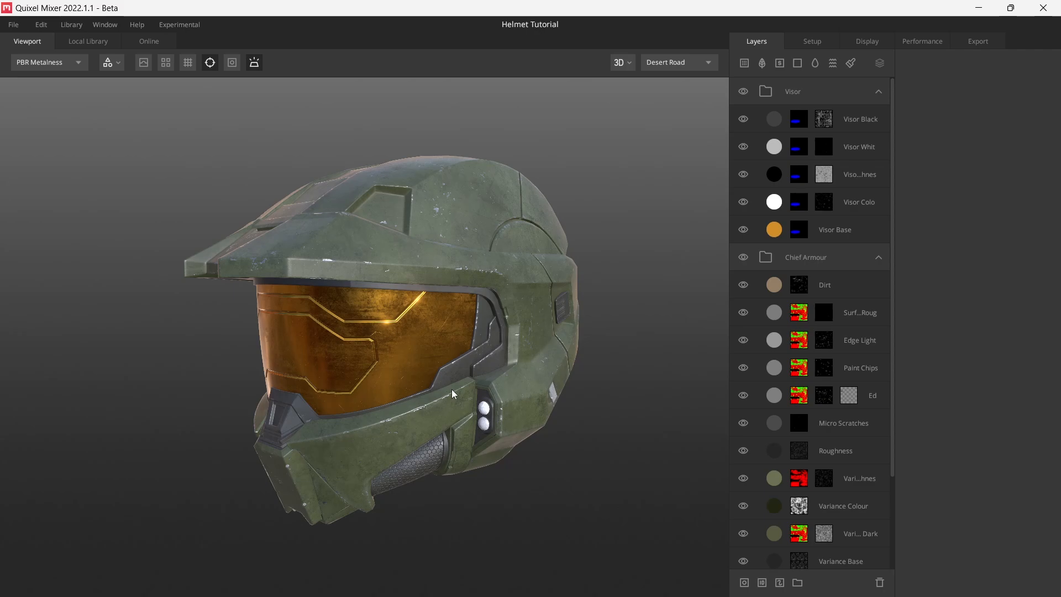
Set the saturation of the Chief Green layer's albedo colour to 0, turning the base armour paint grey
{"action": "left_click_drag", "start_coordinate": [422, 330], "coordinate": [416, 351]}
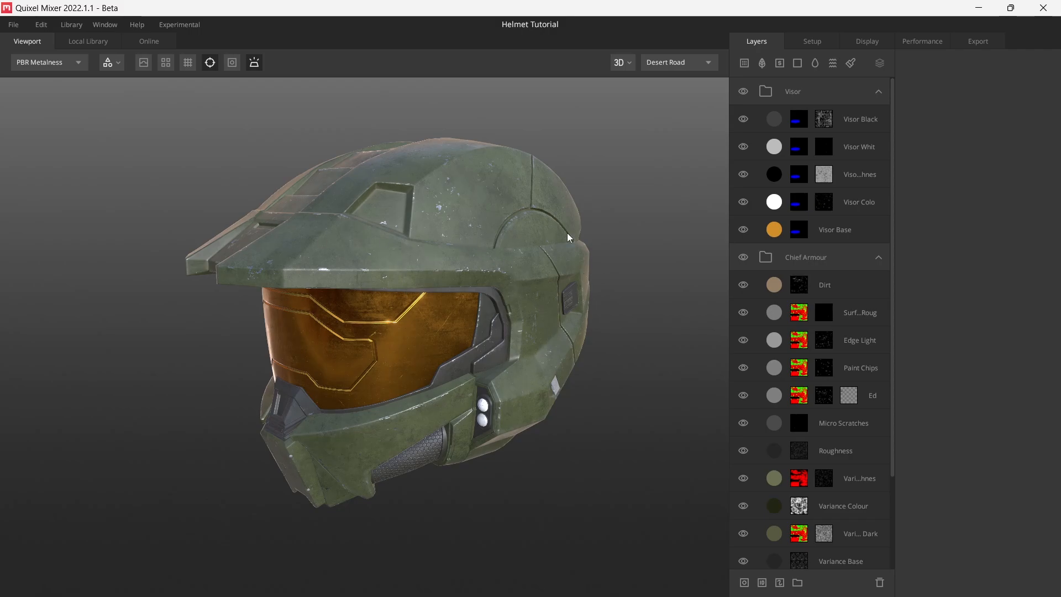
{"action": "scroll", "coordinate": [796, 533], "scroll_direction": "down", "scroll_amount": 3}
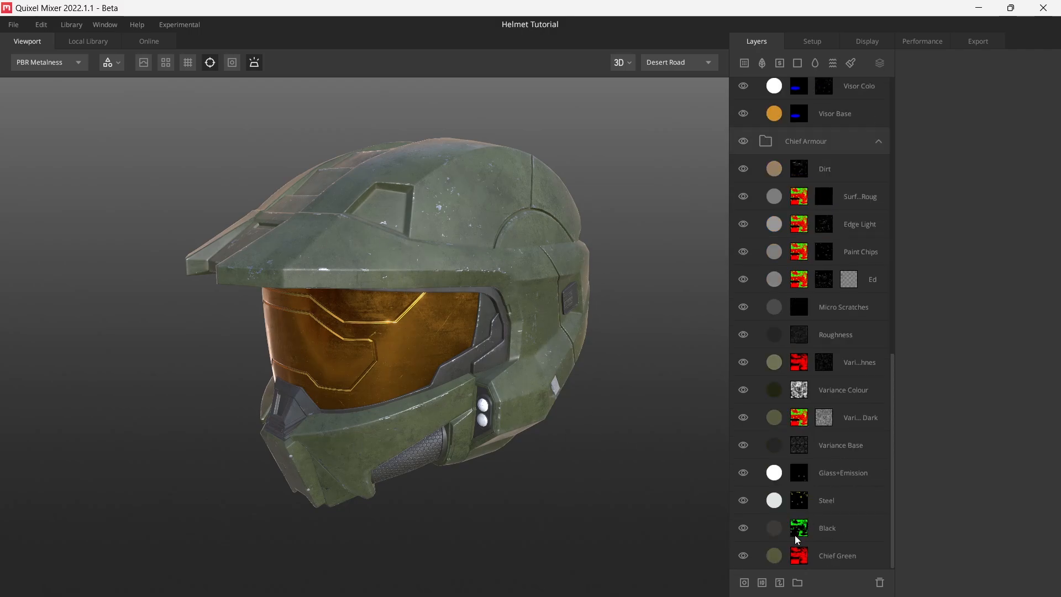
{"action": "left_click", "coordinate": [775, 557]}
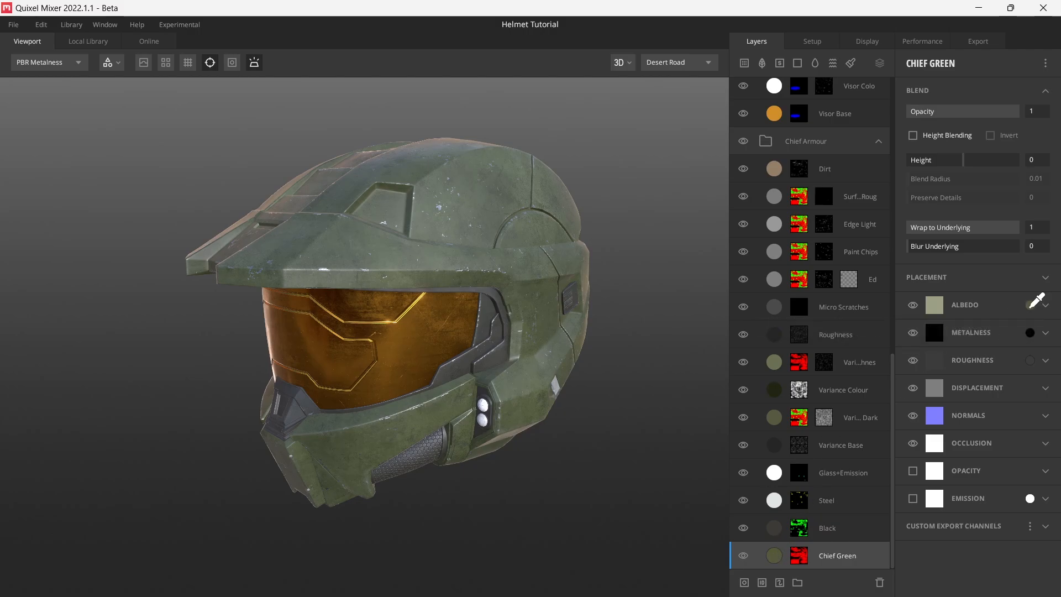
{"action": "left_click", "coordinate": [1030, 305]}
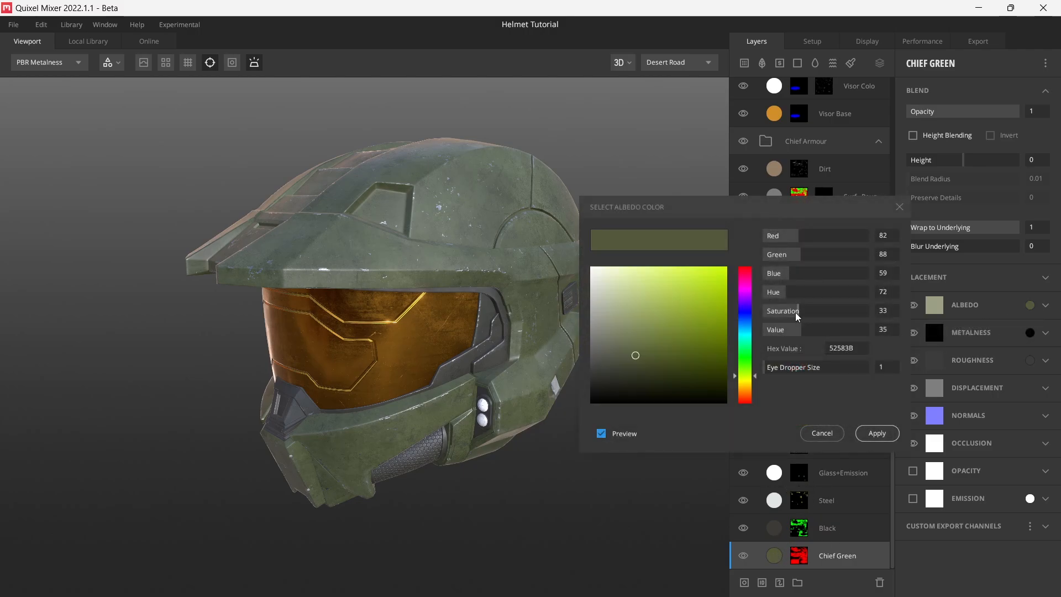
{"action": "left_click_drag", "start_coordinate": [795, 311], "coordinate": [733, 315]}
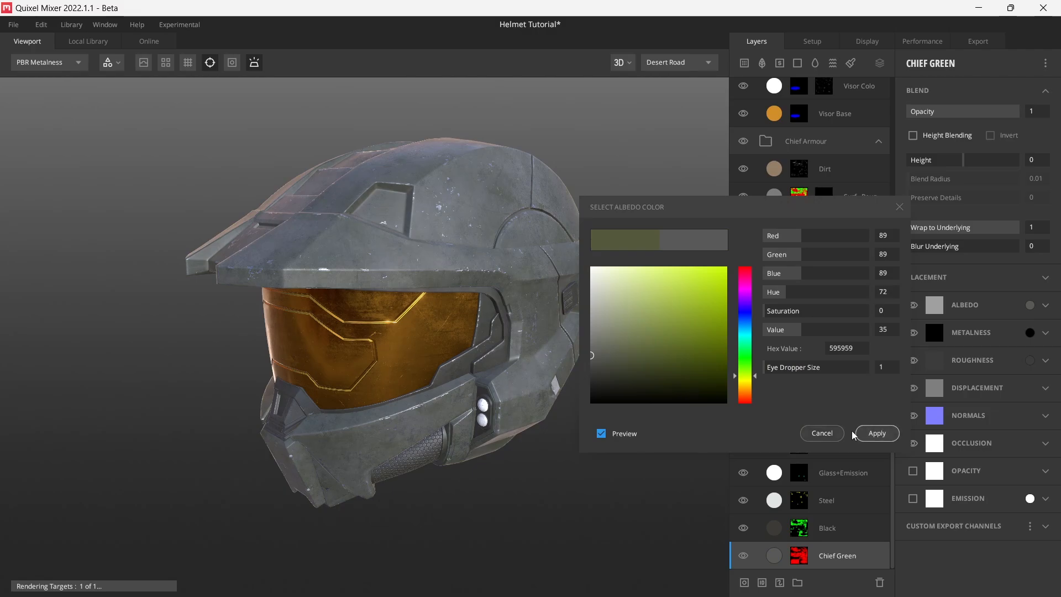
{"action": "left_click", "coordinate": [876, 433]}
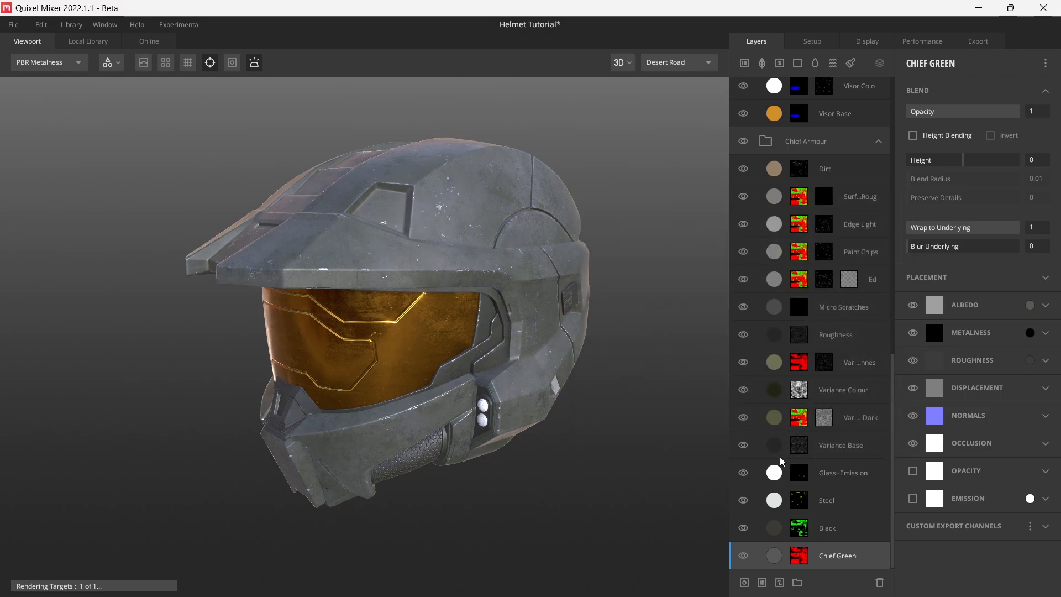
Fully desaturate the albedo colour of the Variance Dark layer to a neutral grey
{"action": "left_click", "coordinate": [778, 421]}
{"action": "left_click", "coordinate": [1029, 303]}
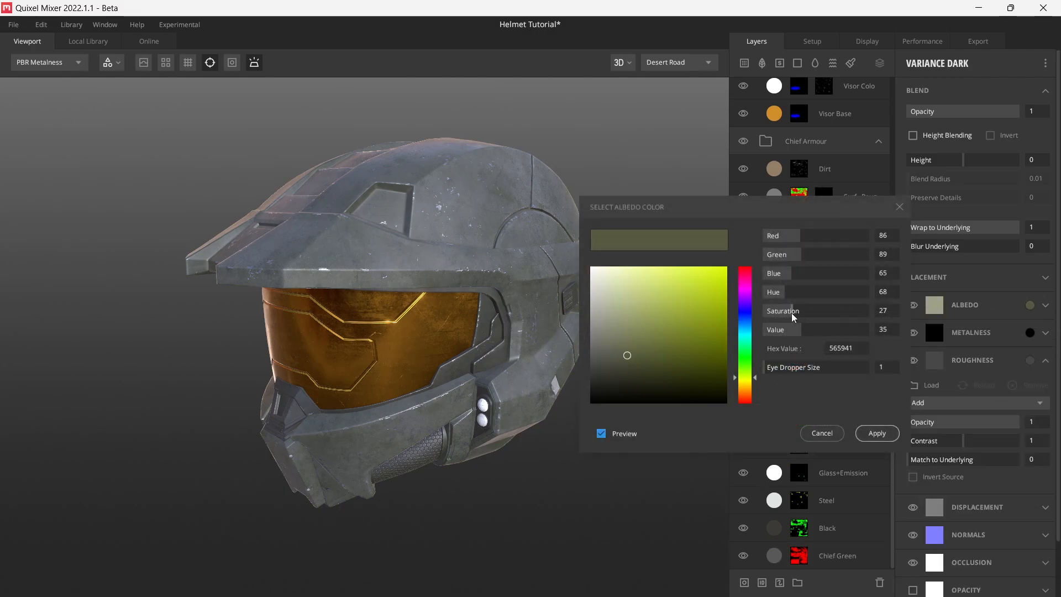
{"action": "left_click_drag", "start_coordinate": [795, 311], "coordinate": [738, 322]}
{"action": "left_click", "coordinate": [876, 437]}
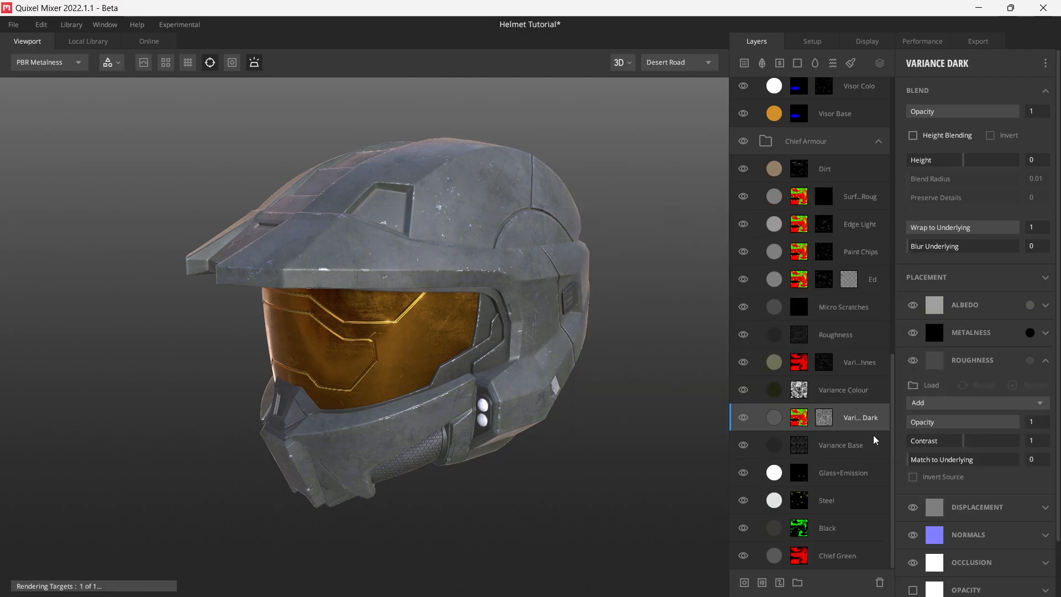
Fully desaturate the Variance Colour layer's albedo so its dark green tint becomes neutral
{"action": "left_click", "coordinate": [780, 391]}
{"action": "left_click", "coordinate": [1029, 305]}
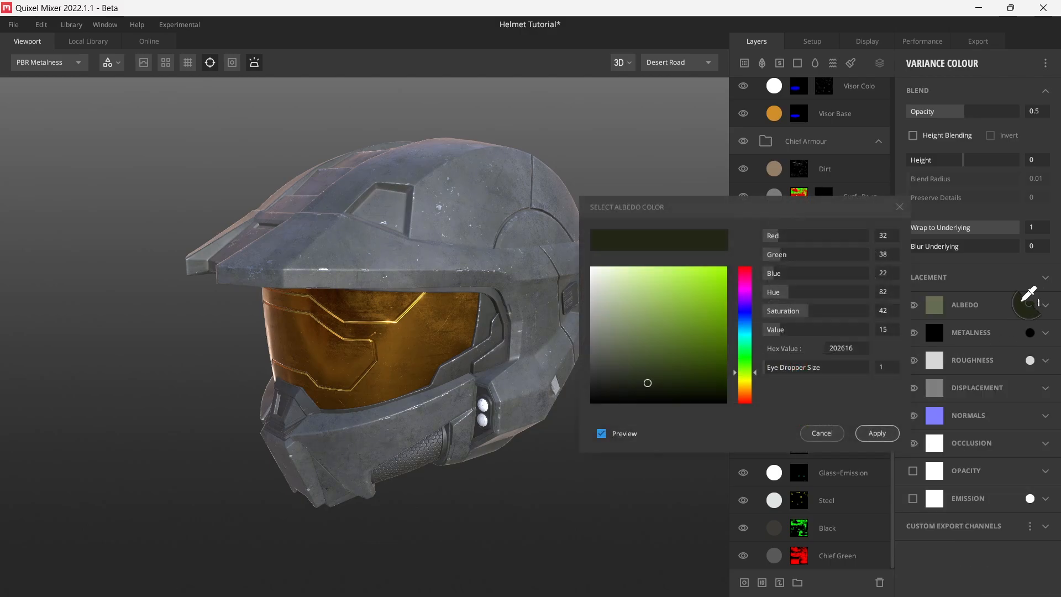
{"action": "left_click_drag", "start_coordinate": [811, 311], "coordinate": [726, 327]}
{"action": "left_click", "coordinate": [877, 432]}
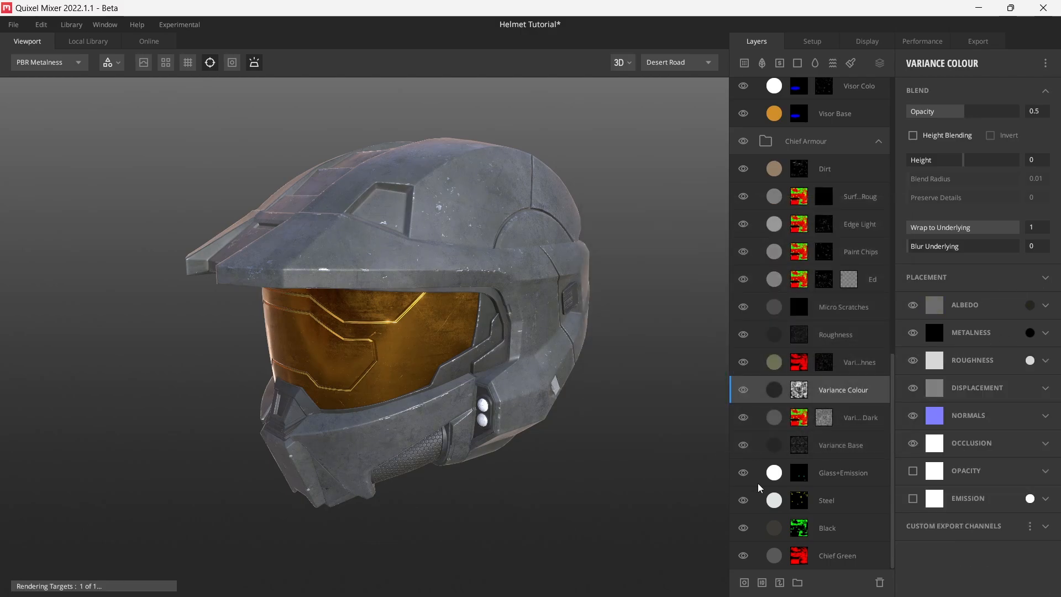
Set the saturation of the Variance Roughness layer's albedo colour to 0, giving grey 707070
{"action": "left_click", "coordinate": [771, 371]}
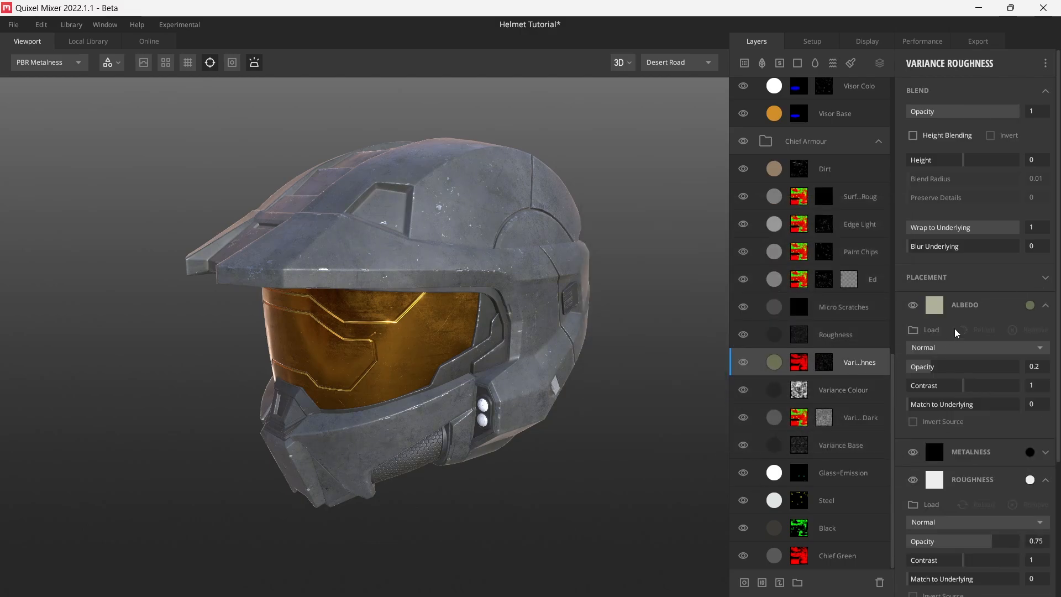
{"action": "left_click", "coordinate": [1029, 306]}
{"action": "left_click_drag", "start_coordinate": [790, 319], "coordinate": [722, 326]}
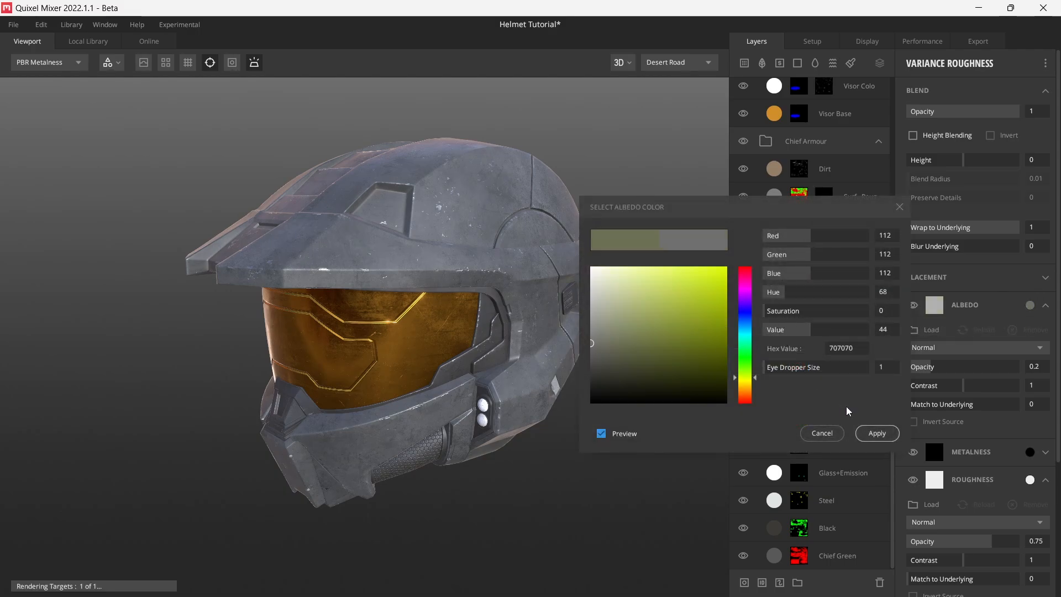
{"action": "left_click", "coordinate": [875, 434]}
Remove the orange from the Visor Base layer by fully desaturating its albedo colour to light grey
{"action": "left_click", "coordinate": [840, 114]}
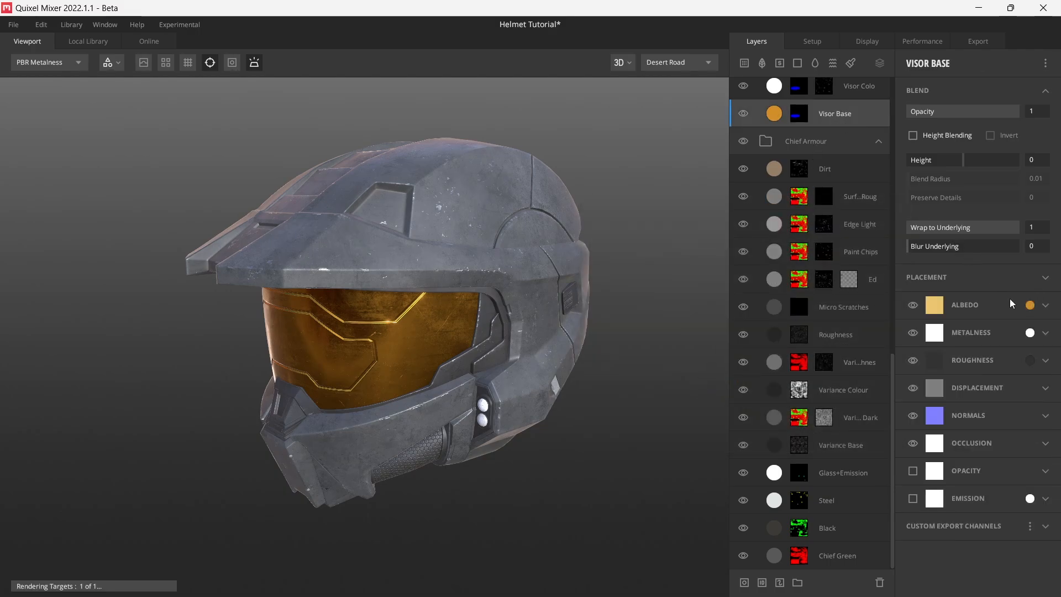
{"action": "left_click", "coordinate": [1029, 305]}
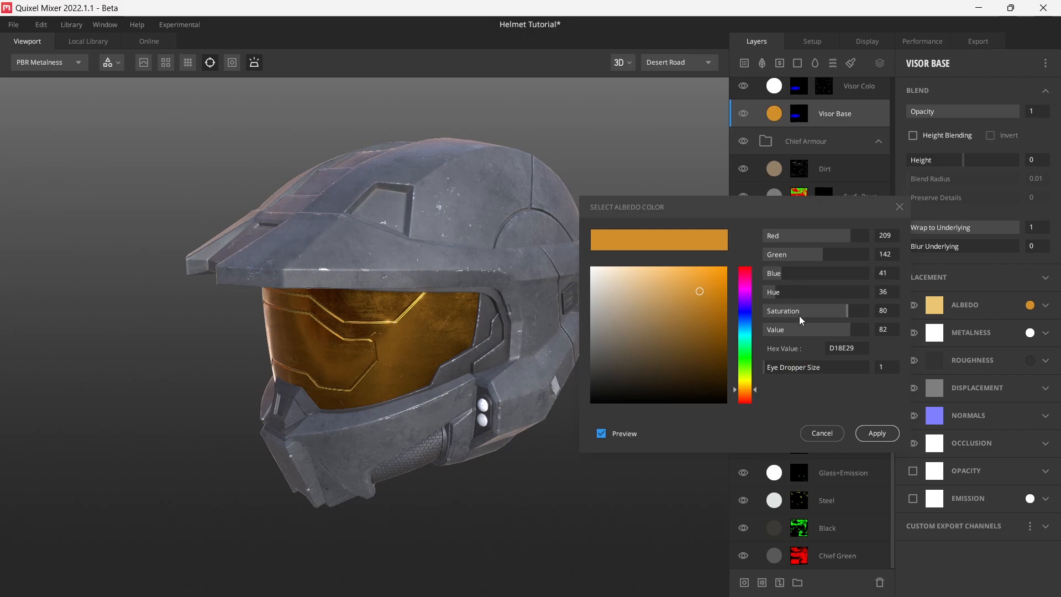
{"action": "left_click_drag", "start_coordinate": [804, 316], "coordinate": [707, 319]}
{"action": "left_click", "coordinate": [874, 432]}
Inspect the desaturated helmet from several angles in the Albedo view and again in the PBR Metalness view
{"action": "left_click_drag", "start_coordinate": [464, 366], "coordinate": [461, 344]}
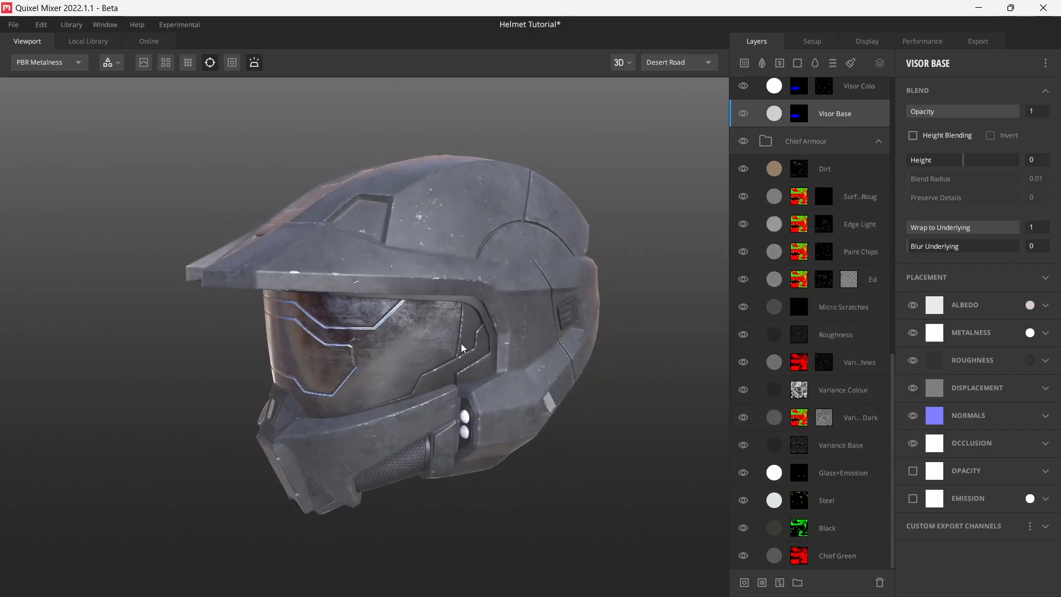
{"action": "key", "text": "c"}
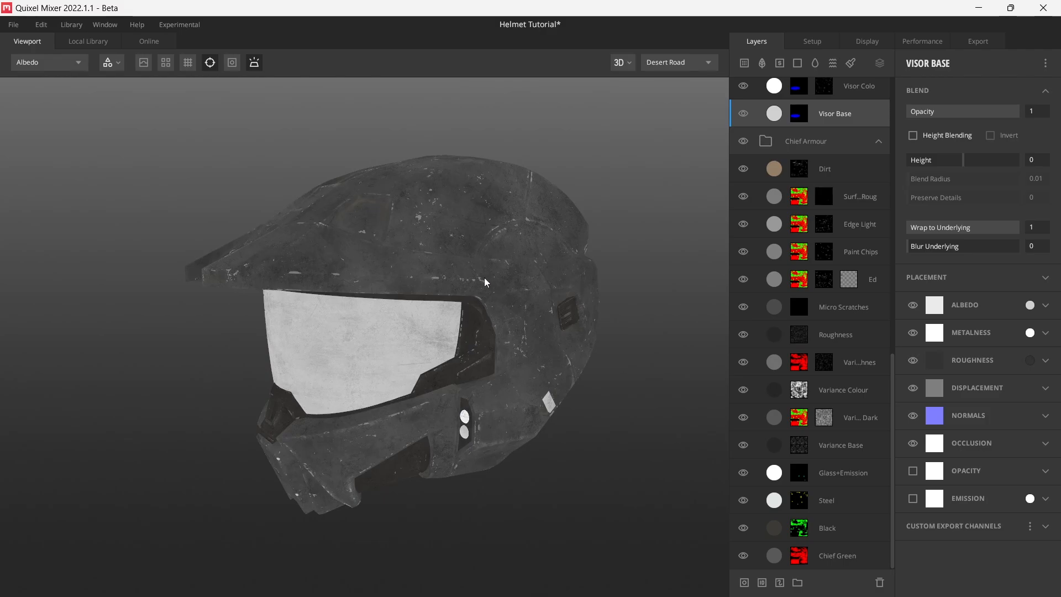
{"action": "left_click_drag", "start_coordinate": [484, 279], "coordinate": [498, 331]}
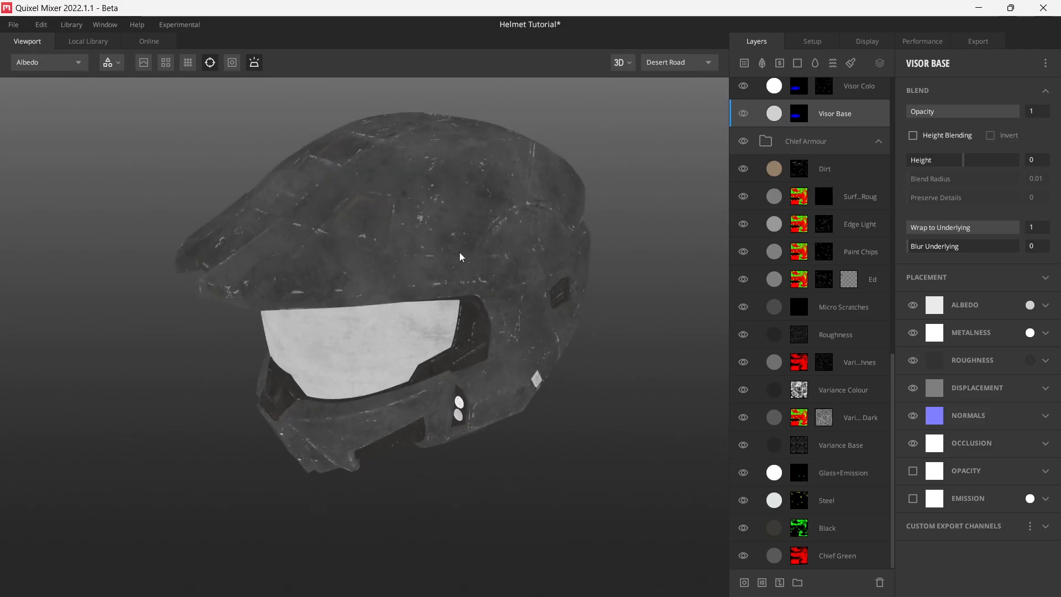
{"action": "mouse_move", "coordinate": [479, 407]}
{"action": "left_mouse_down"}
{"action": "mouse_move", "coordinate": [485, 415]}
{"action": "mouse_move", "coordinate": [478, 388]}
{"action": "left_mouse_up"}
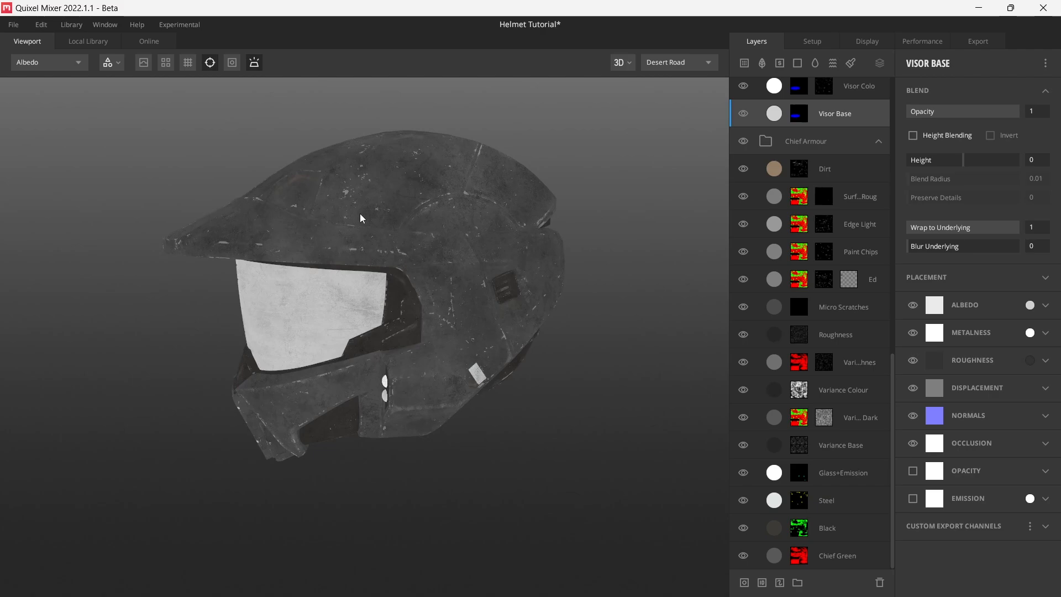
{"action": "left_click_drag", "start_coordinate": [339, 286], "coordinate": [363, 253]}
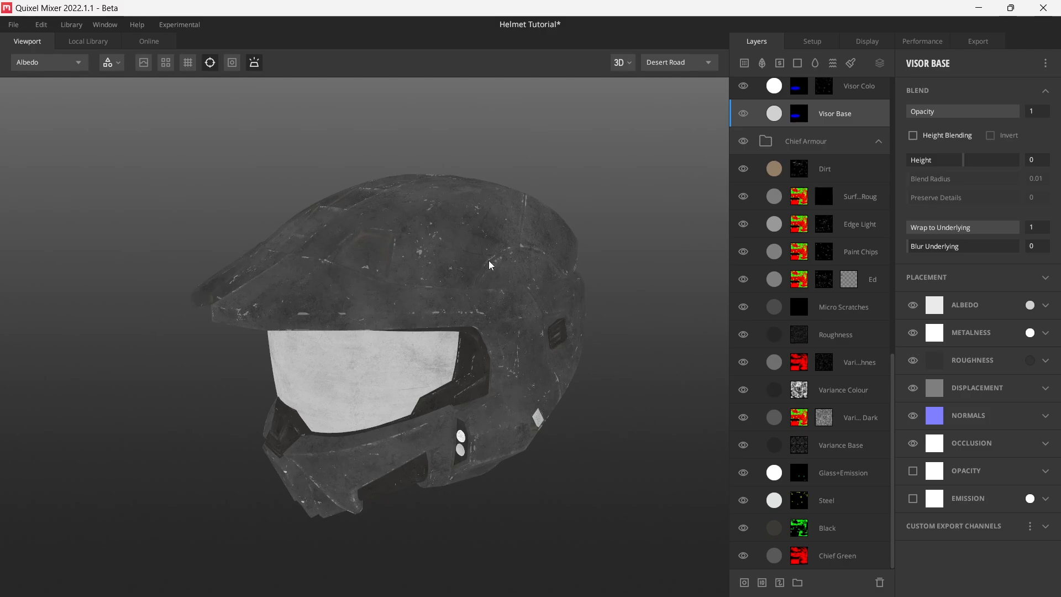
{"action": "key", "text": "1"}
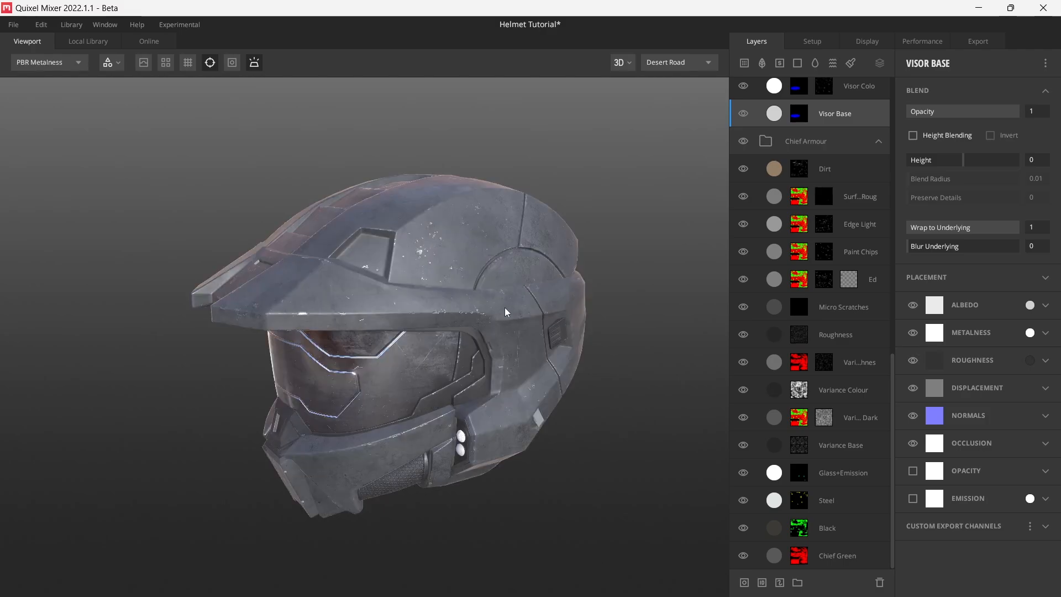
{"action": "scroll", "coordinate": [505, 307], "scroll_direction": "up", "scroll_amount": 5}
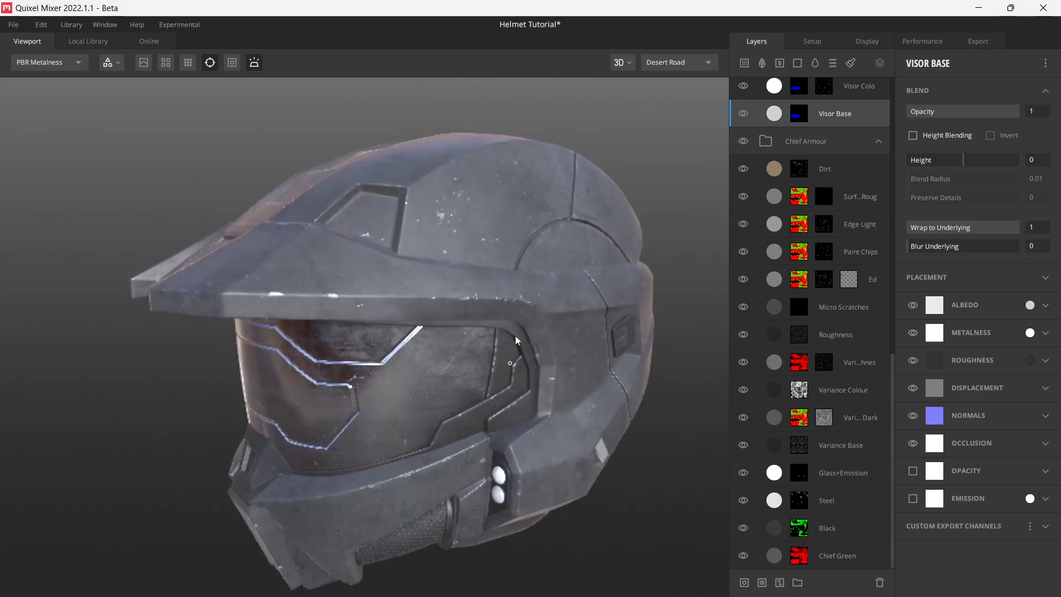
{"action": "left_click_drag", "start_coordinate": [515, 336], "coordinate": [522, 330], "text": "alt"}
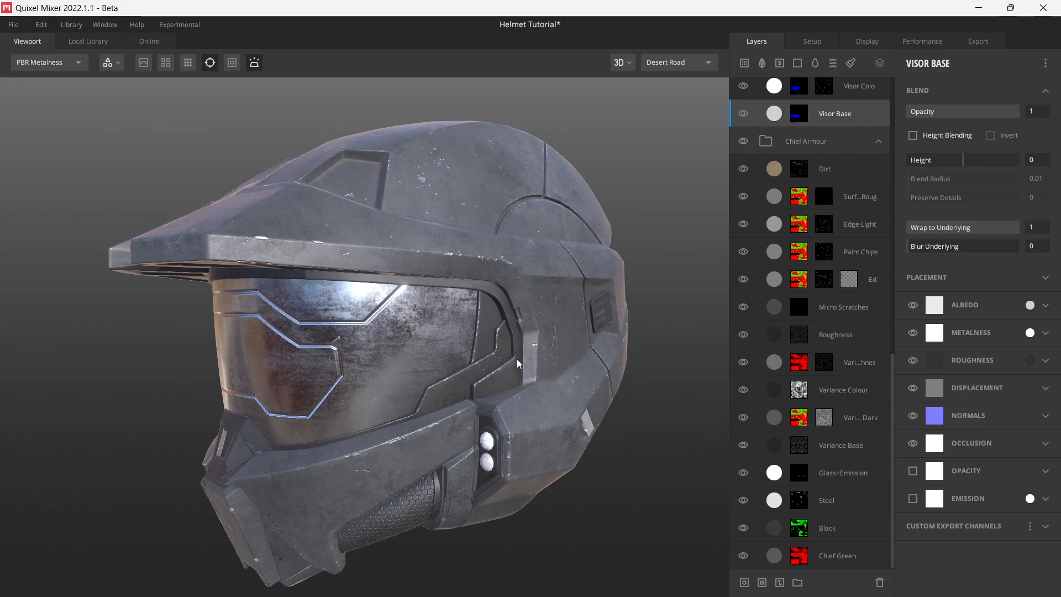
{"action": "left_click_drag", "start_coordinate": [516, 359], "coordinate": [435, 373]}
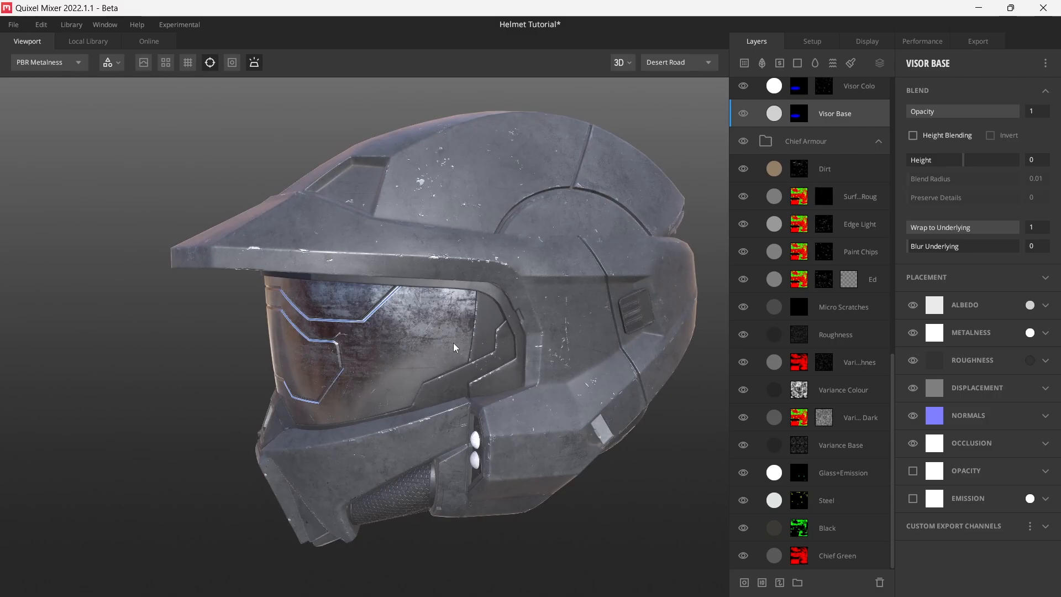
{"action": "left_click_drag", "start_coordinate": [475, 266], "coordinate": [525, 300]}
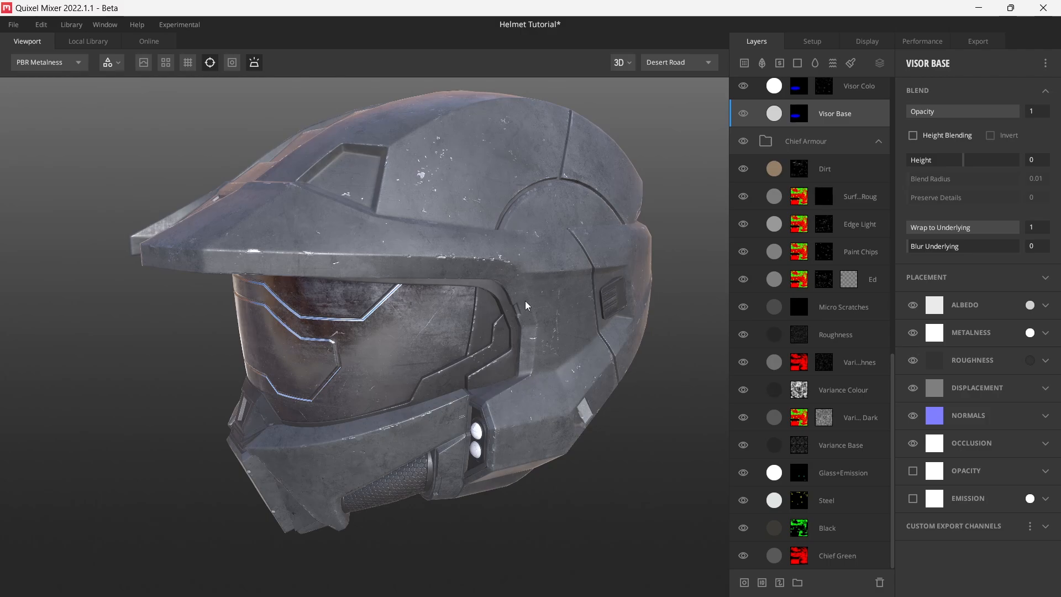
{"action": "left_click_drag", "start_coordinate": [526, 301], "coordinate": [514, 395]}
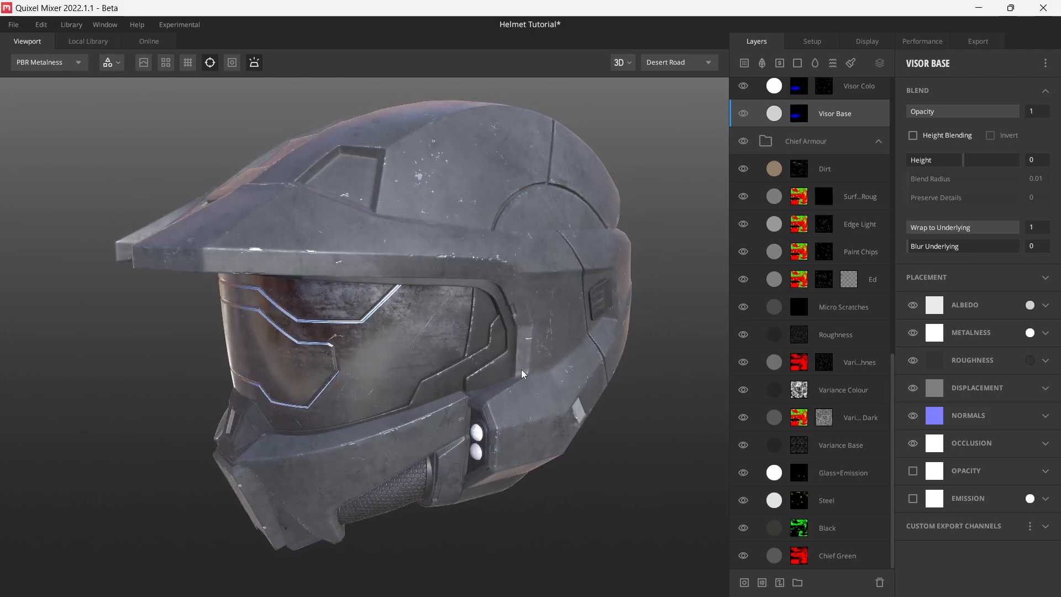
Switch the viewport display from PBR Metalness to the Emission channel
{"action": "left_click", "coordinate": [64, 61]}
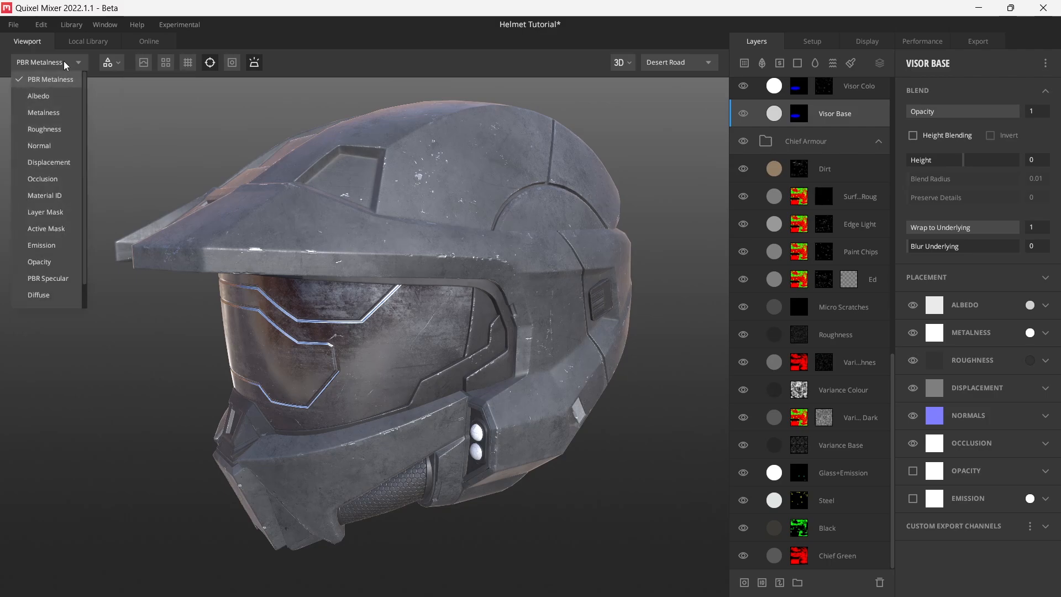
{"action": "left_click", "coordinate": [58, 245]}
{"action": "left_click_drag", "start_coordinate": [515, 287], "coordinate": [640, 391]}
Enable emission on the Chief Green layer and set its emission colour to pure red, FF0000
{"action": "left_click", "coordinate": [874, 558]}
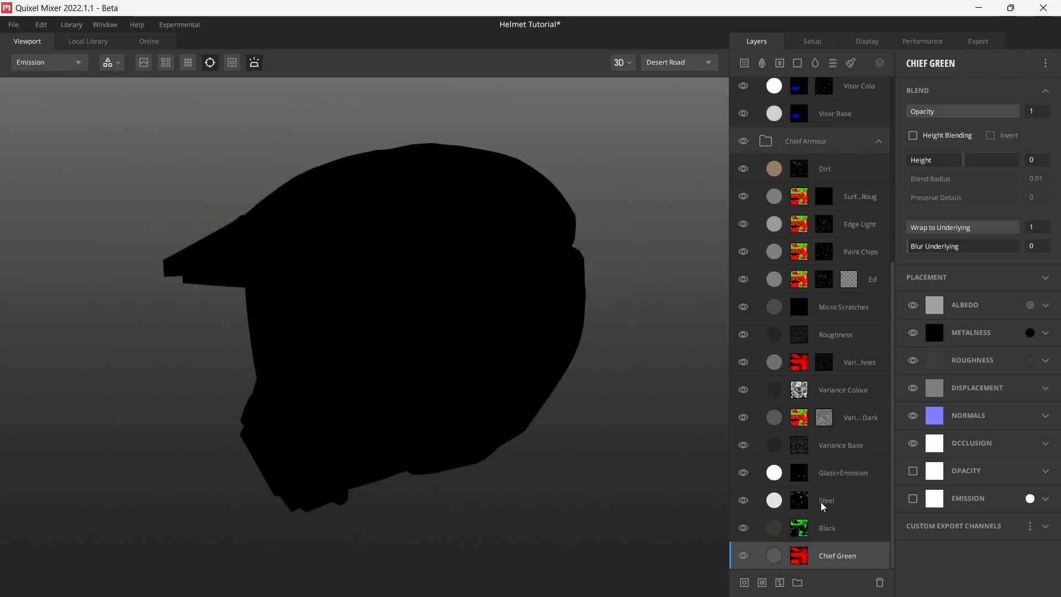
{"action": "left_click", "coordinate": [913, 499]}
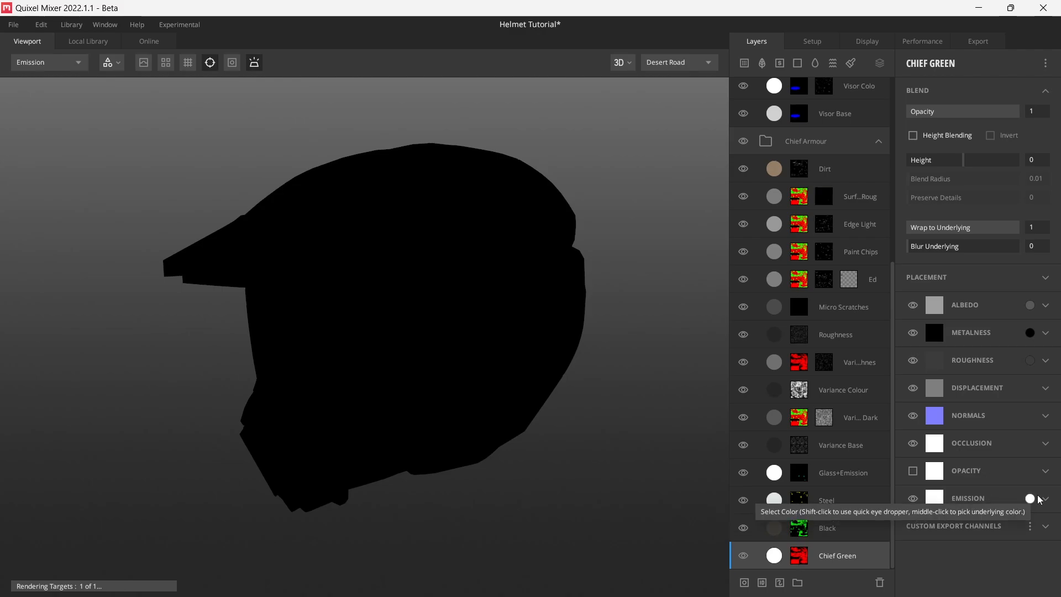
{"action": "left_click", "coordinate": [1032, 499]}
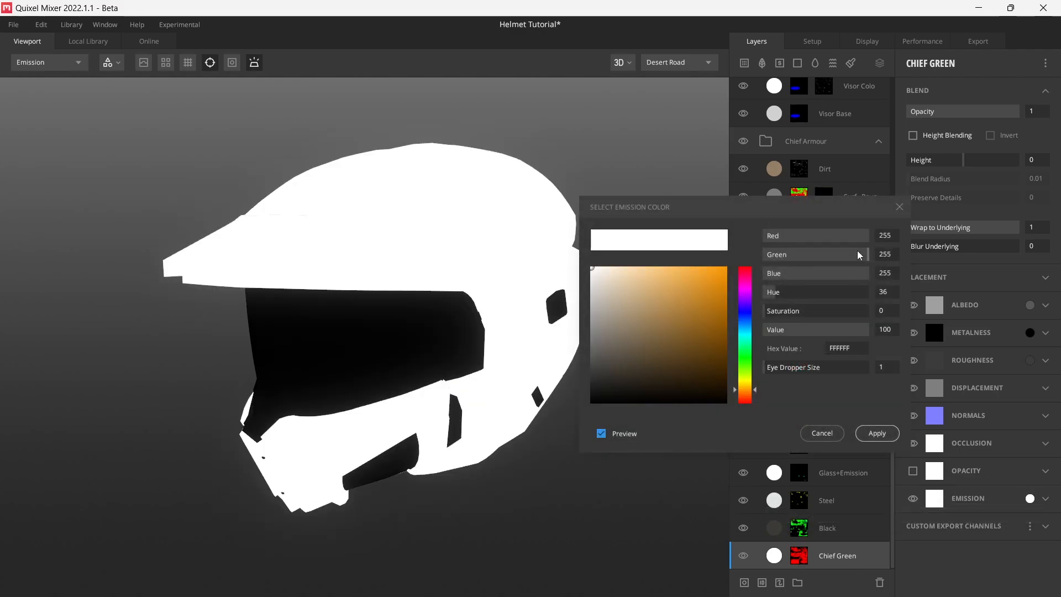
{"action": "left_click_drag", "start_coordinate": [843, 255], "coordinate": [696, 260]}
{"action": "left_click_drag", "start_coordinate": [859, 276], "coordinate": [642, 286]}
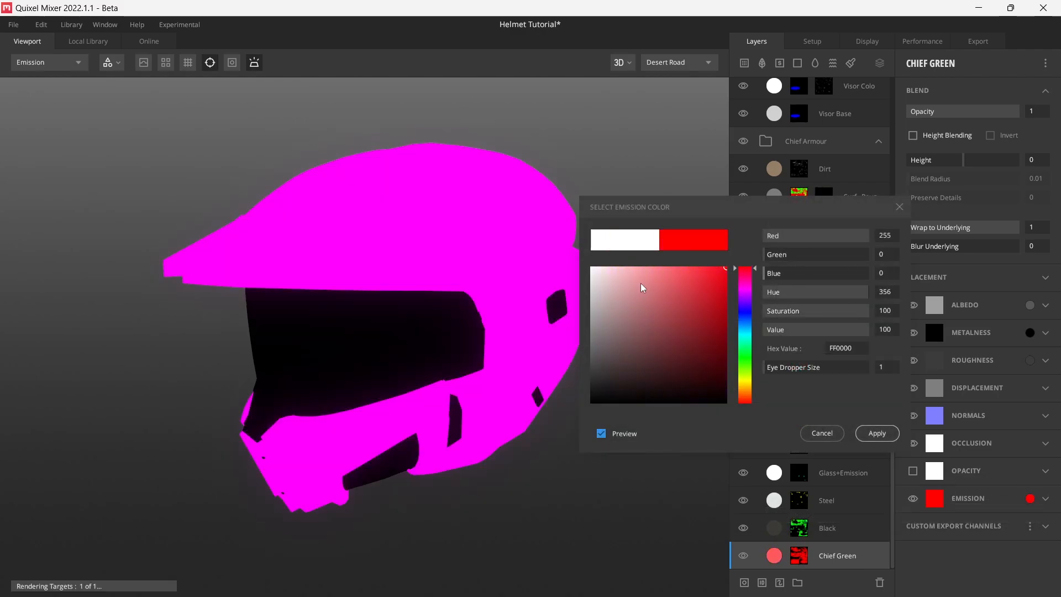
{"action": "left_click", "coordinate": [877, 433]}
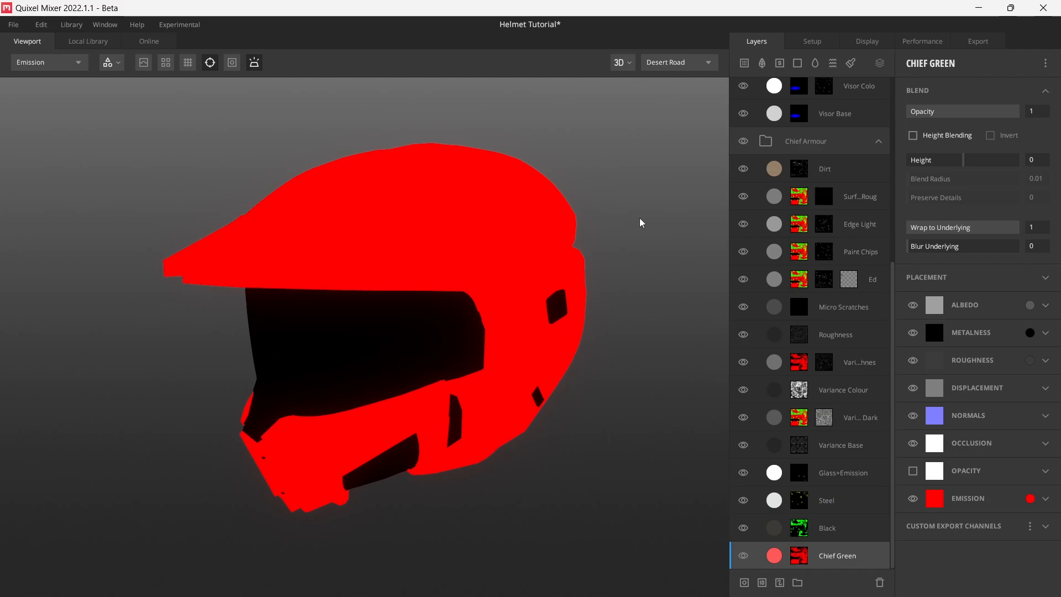
Enable emission on the Visor Base layer and set its emission colour to pure green, 00FF00
{"action": "left_click", "coordinate": [868, 117]}
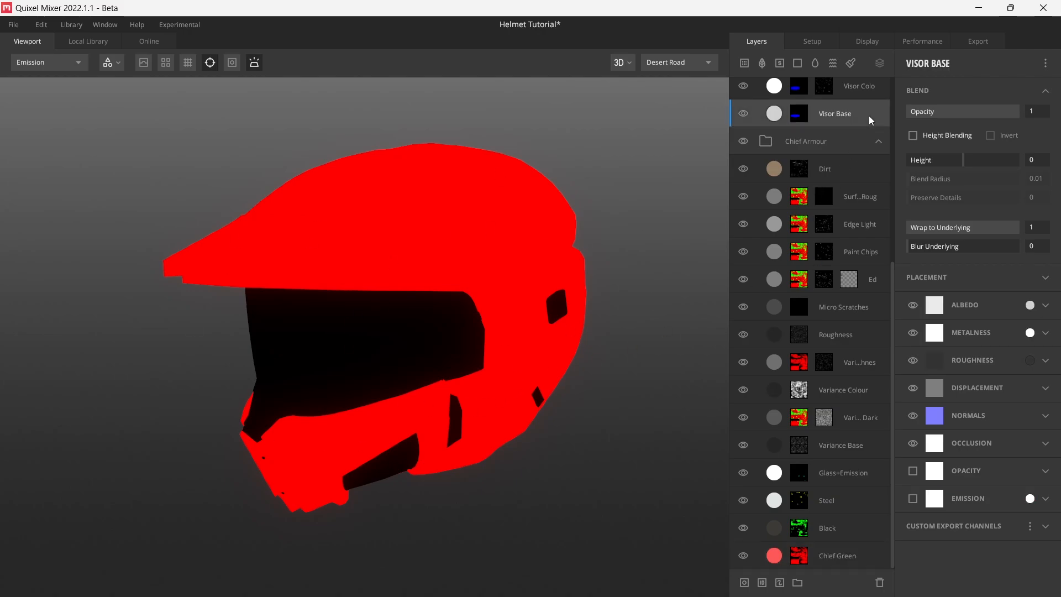
{"action": "left_click", "coordinate": [913, 498]}
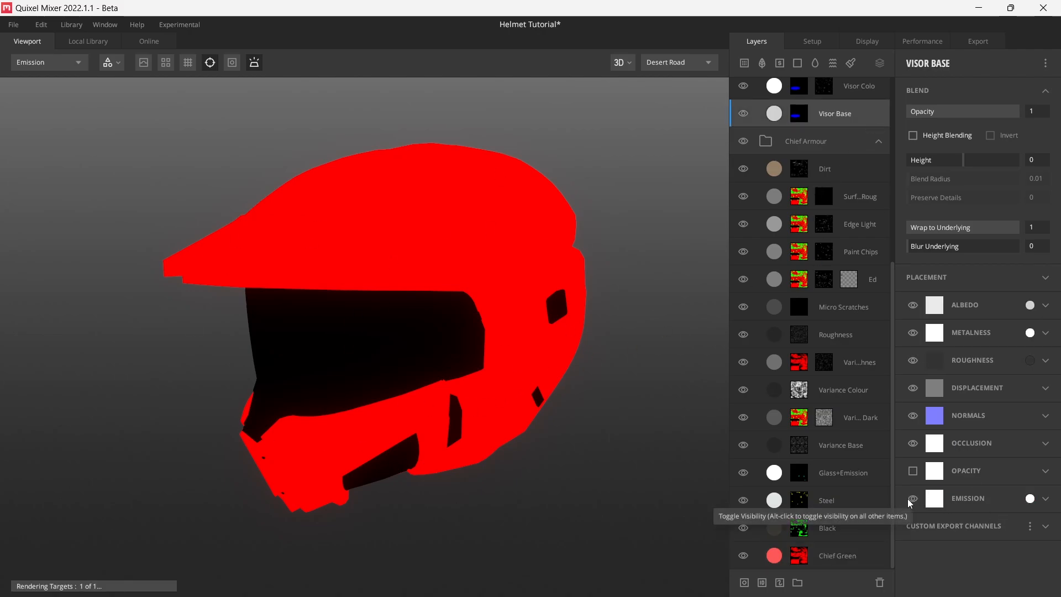
{"action": "left_click", "coordinate": [1030, 499]}
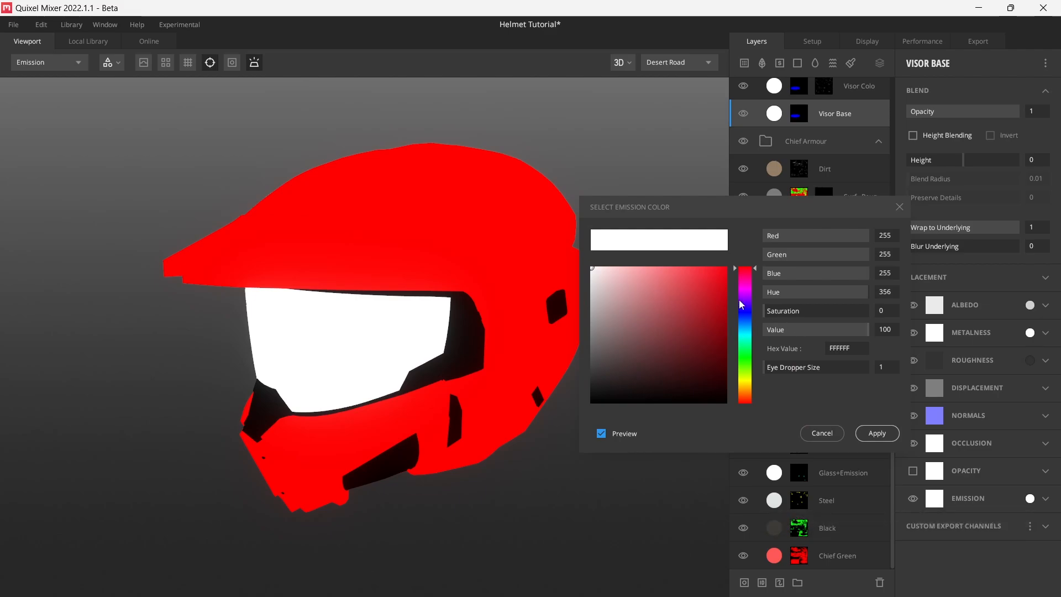
{"action": "left_click_drag", "start_coordinate": [848, 273], "coordinate": [677, 291]}
{"action": "left_click_drag", "start_coordinate": [840, 236], "coordinate": [762, 238]}
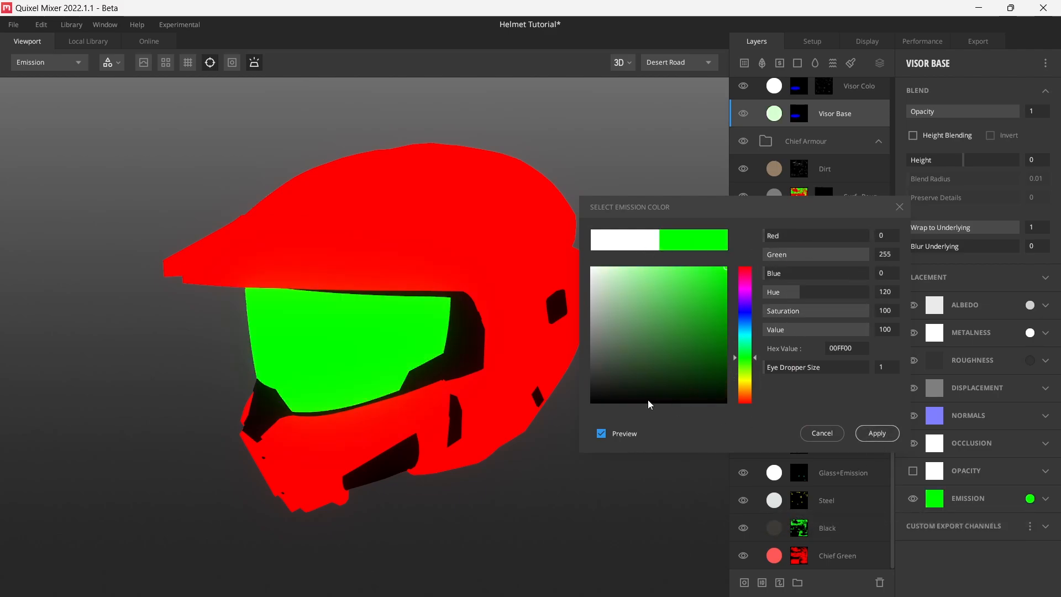
{"action": "left_click", "coordinate": [870, 433]}
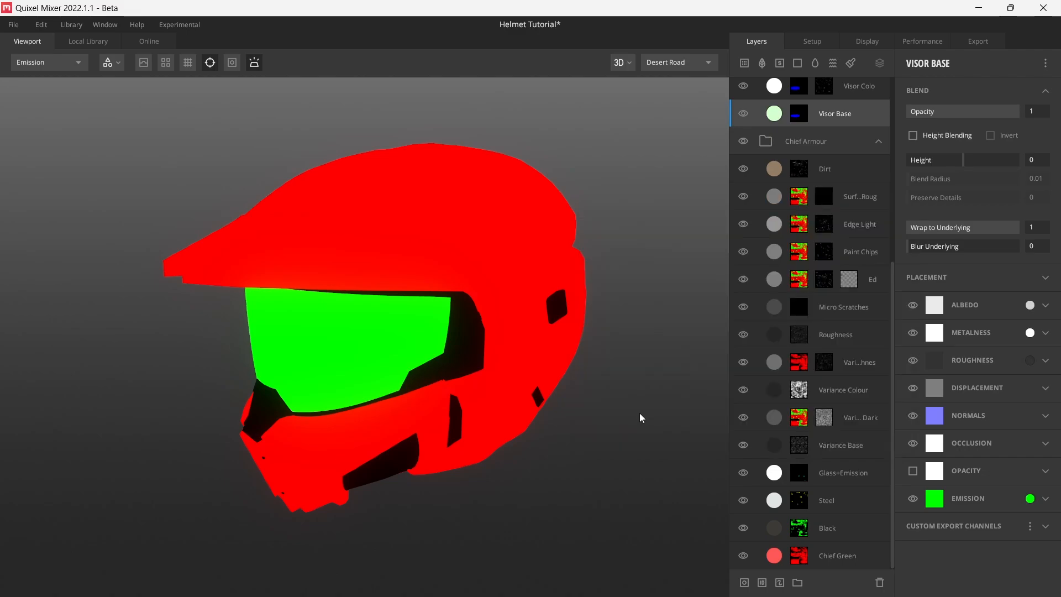
Check the red and green helmet in the PBR Metalness view, and return the viewport display to Emission
{"action": "left_click_drag", "start_coordinate": [507, 398], "coordinate": [494, 352]}
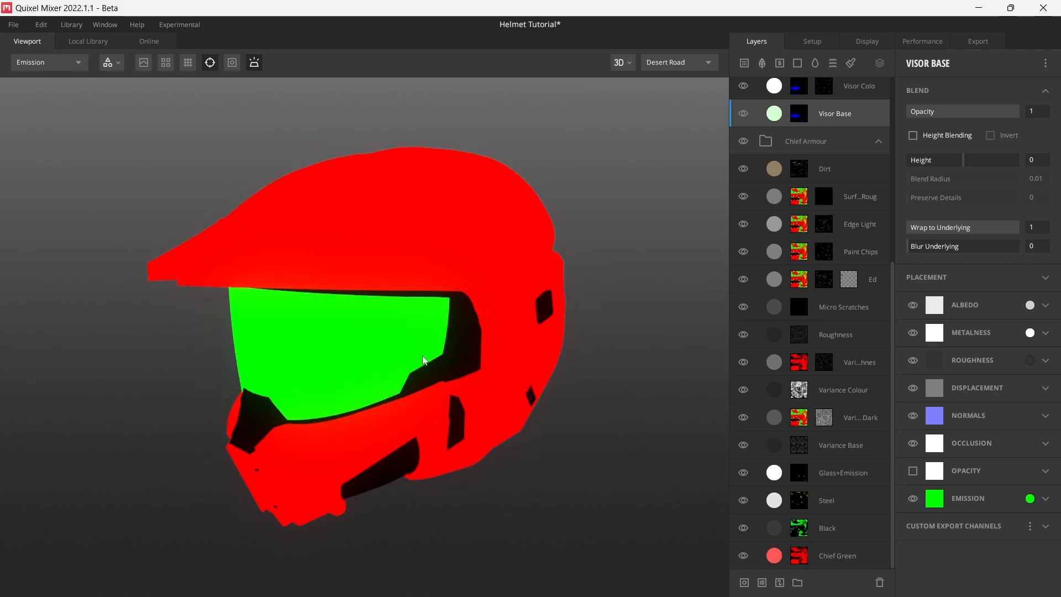
{"action": "key", "text": "m"}
{"action": "left_click_drag", "start_coordinate": [501, 234], "coordinate": [430, 275]}
{"action": "left_click_drag", "start_coordinate": [468, 238], "coordinate": [429, 240]}
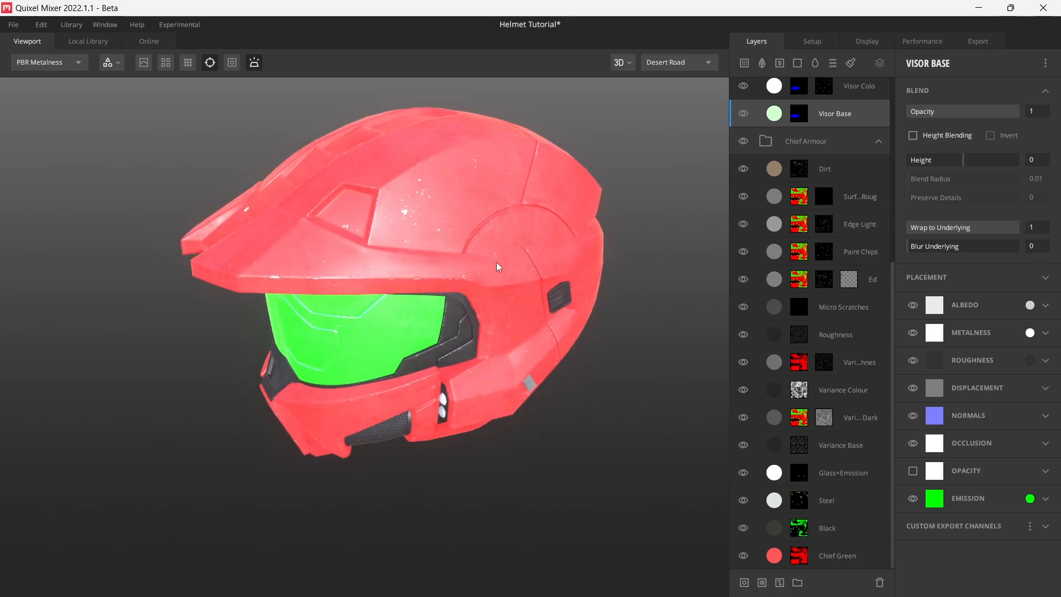
{"action": "left_click", "coordinate": [61, 65]}
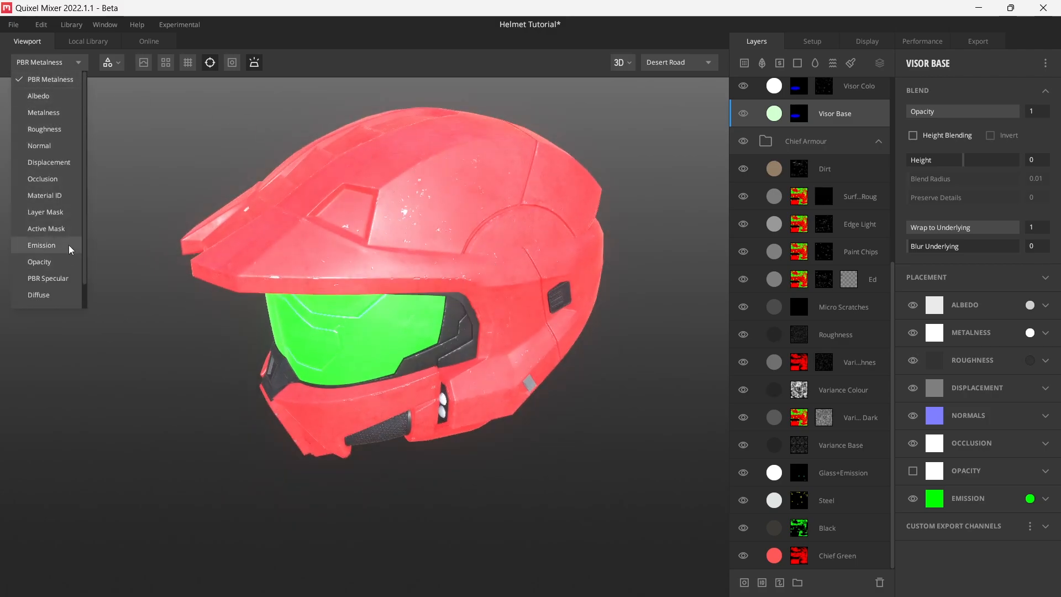
{"action": "left_click", "coordinate": [69, 244]}
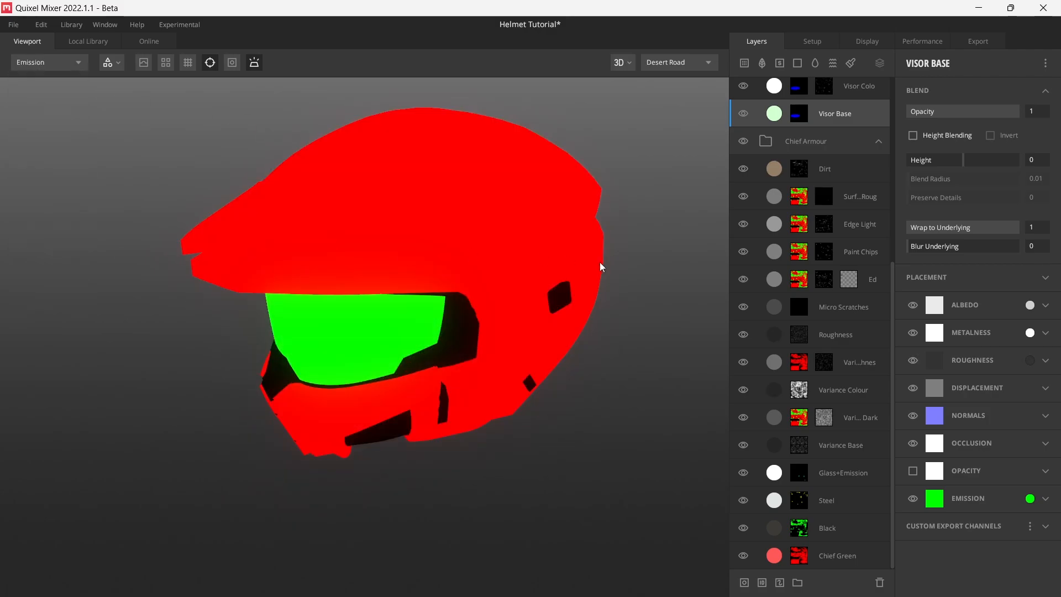
Enable emission on the Edge Wear layer and set its emission colour to black, 000000
{"action": "left_click", "coordinate": [880, 284]}
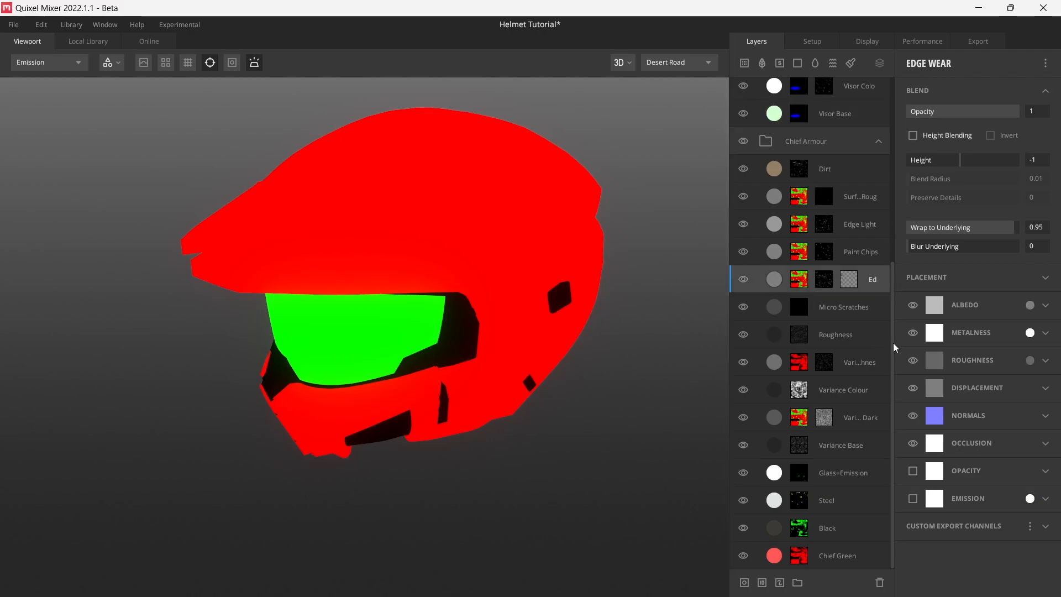
{"action": "left_click", "coordinate": [914, 500]}
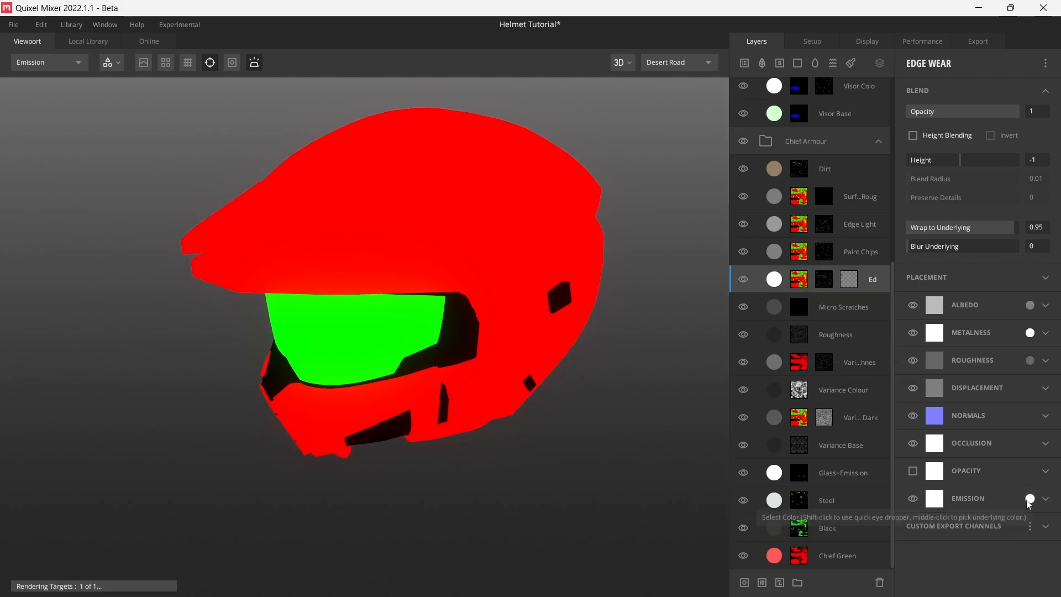
{"action": "left_click", "coordinate": [1029, 498]}
{"action": "left_click_drag", "start_coordinate": [628, 360], "coordinate": [745, 401]}
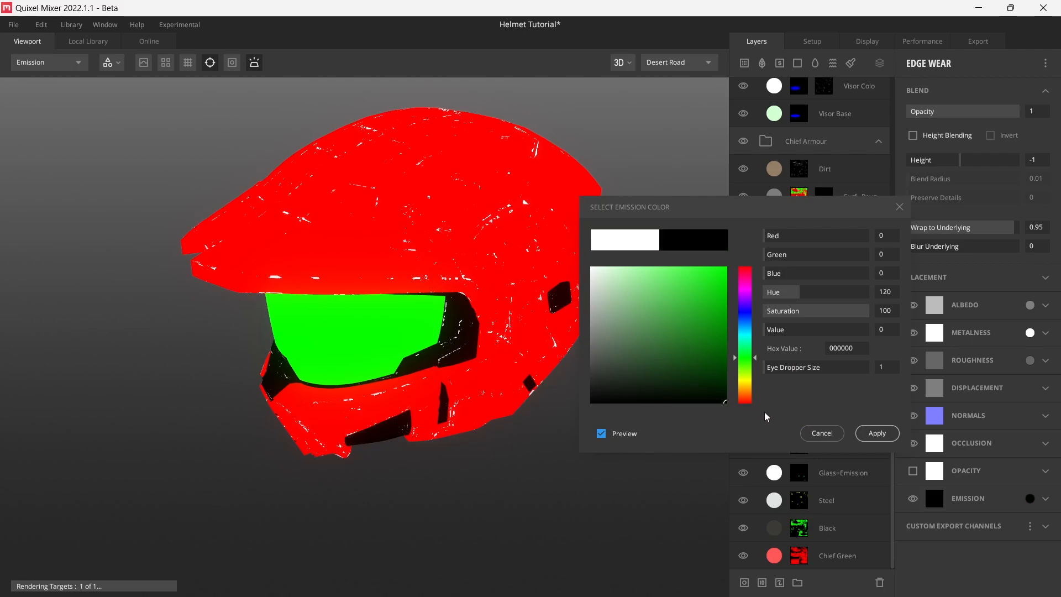
{"action": "left_click", "coordinate": [877, 433]}
{"action": "left_click_drag", "start_coordinate": [503, 359], "coordinate": [564, 262]}
{"action": "left_click_drag", "start_coordinate": [429, 224], "coordinate": [481, 234]}
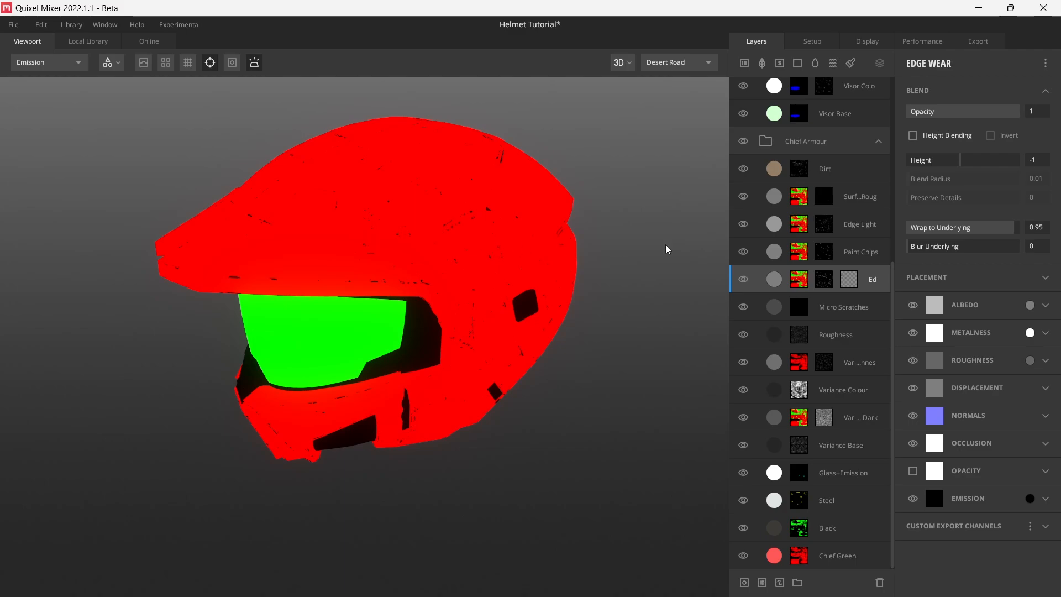
Enable emission on the Paint Chips layer and set its emission colour to black
{"action": "left_click", "coordinate": [881, 257]}
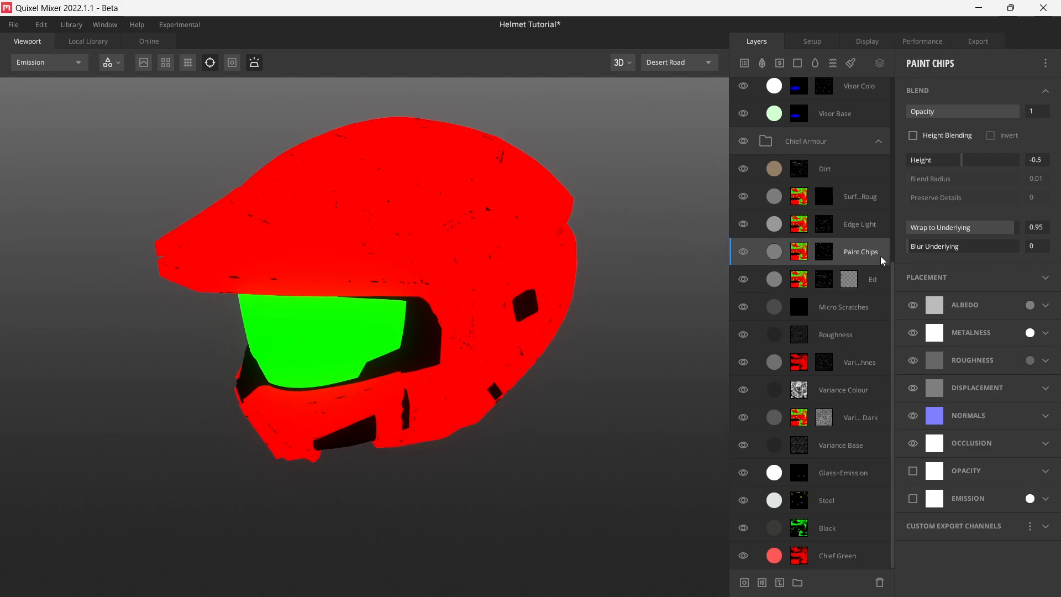
{"action": "left_click", "coordinate": [913, 499]}
{"action": "left_click", "coordinate": [1029, 499]}
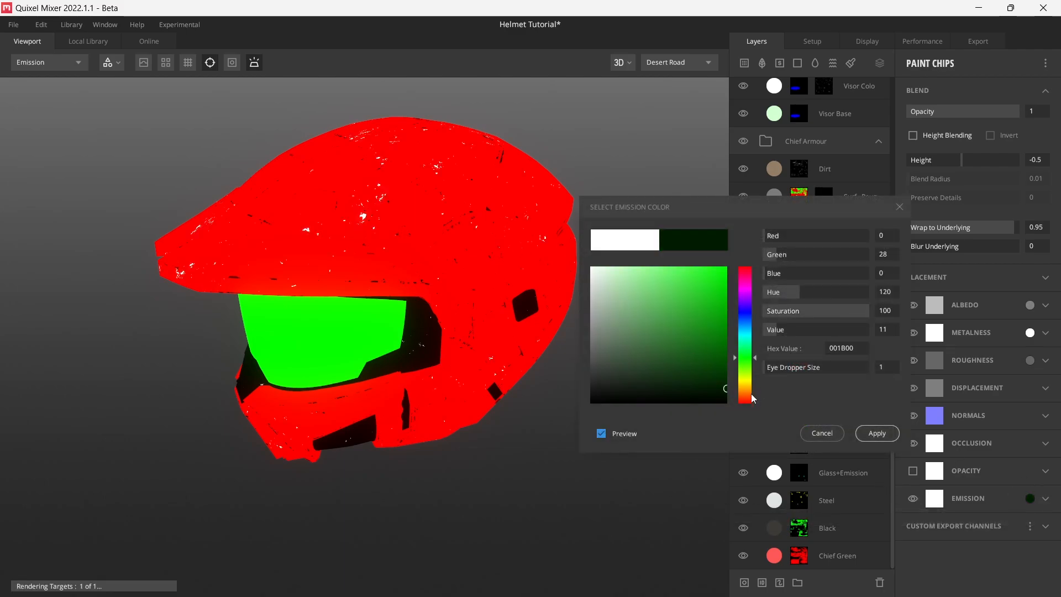
{"action": "left_click_drag", "start_coordinate": [750, 395], "coordinate": [765, 422]}
{"action": "left_click", "coordinate": [877, 433]}
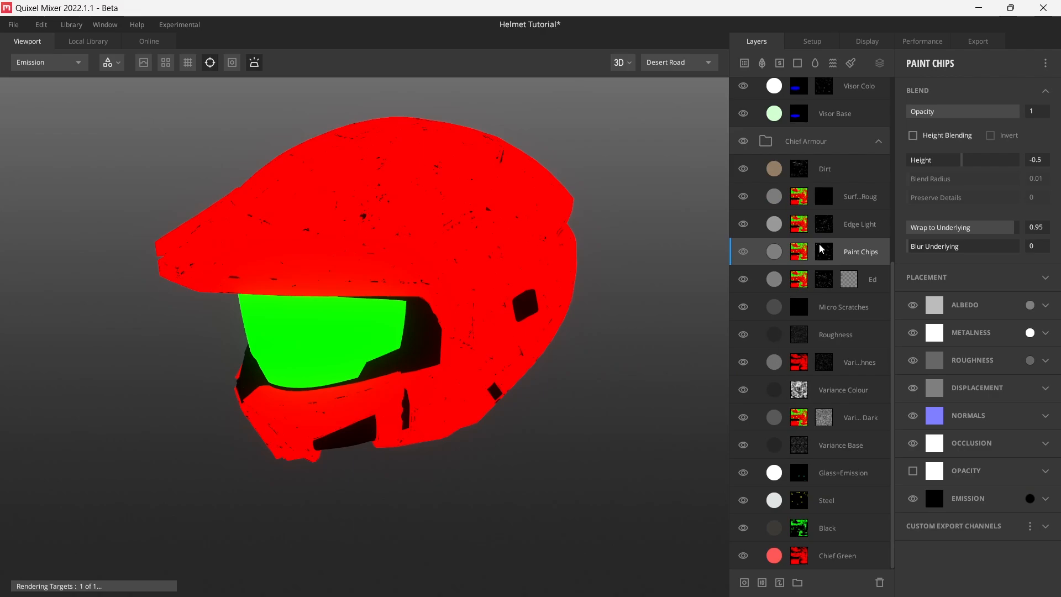
Set the emission colour of the Chief Armour group's Dirt layer to black, 000000, and enable its emission channel
{"action": "left_click", "coordinate": [854, 172]}
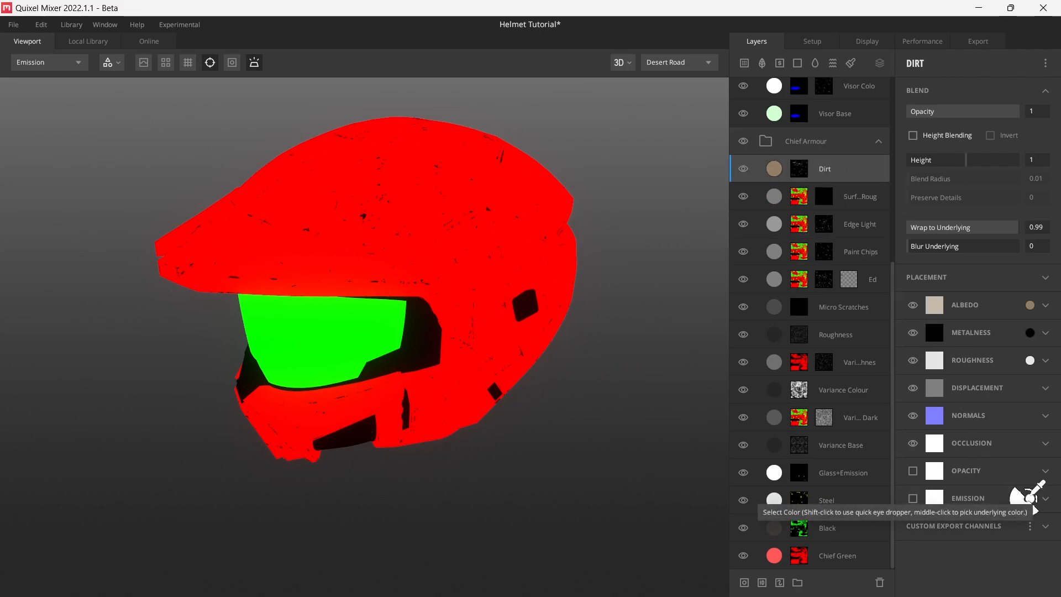
{"action": "left_click", "coordinate": [1030, 499]}
{"action": "left_click_drag", "start_coordinate": [721, 366], "coordinate": [725, 402]}
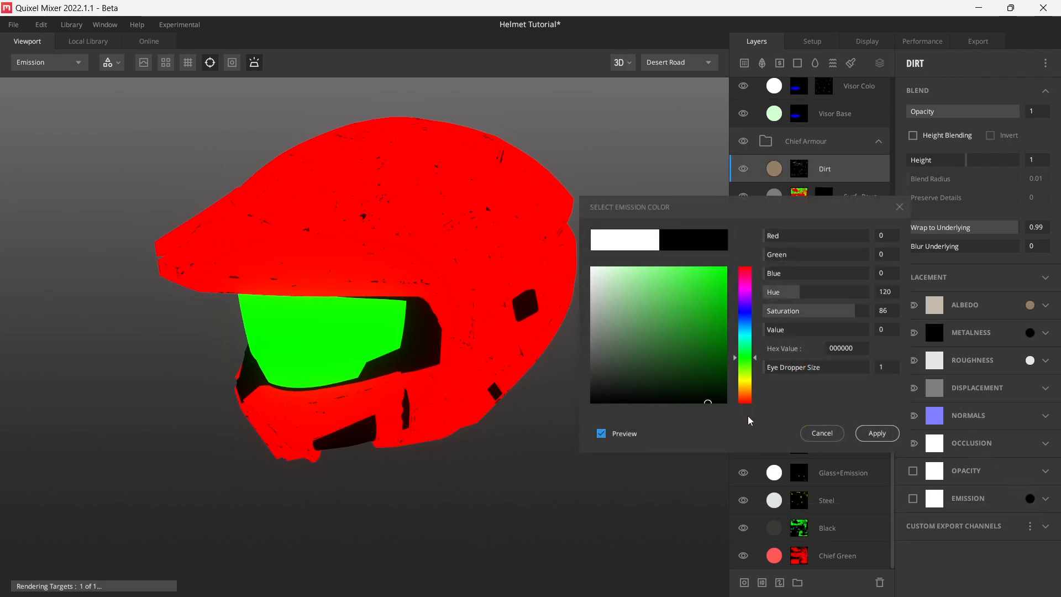
{"action": "left_click", "coordinate": [877, 433]}
{"action": "left_click_drag", "start_coordinate": [393, 239], "coordinate": [424, 254]}
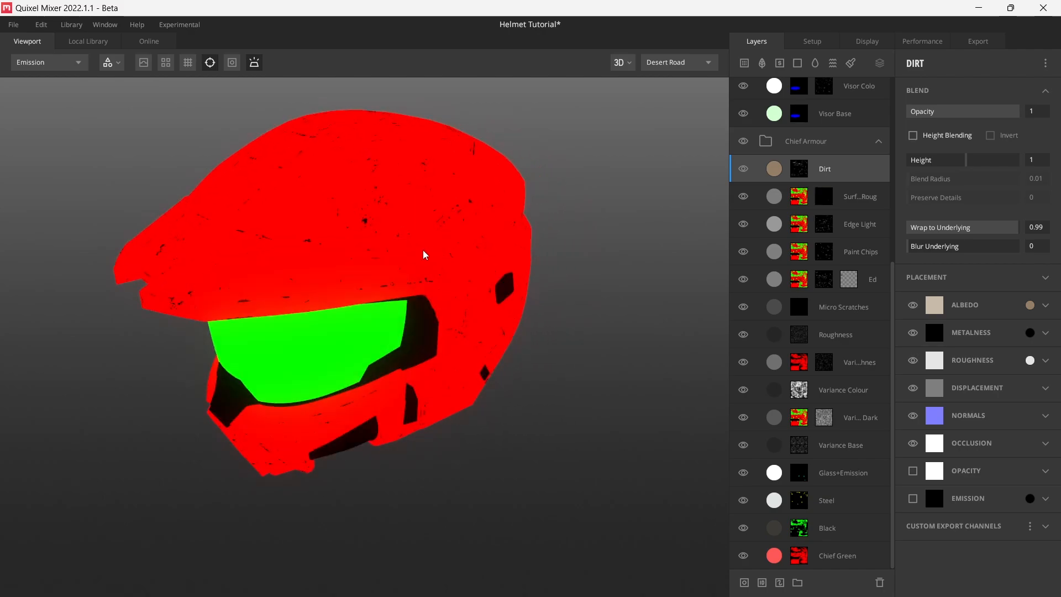
{"action": "left_click", "coordinate": [912, 500]}
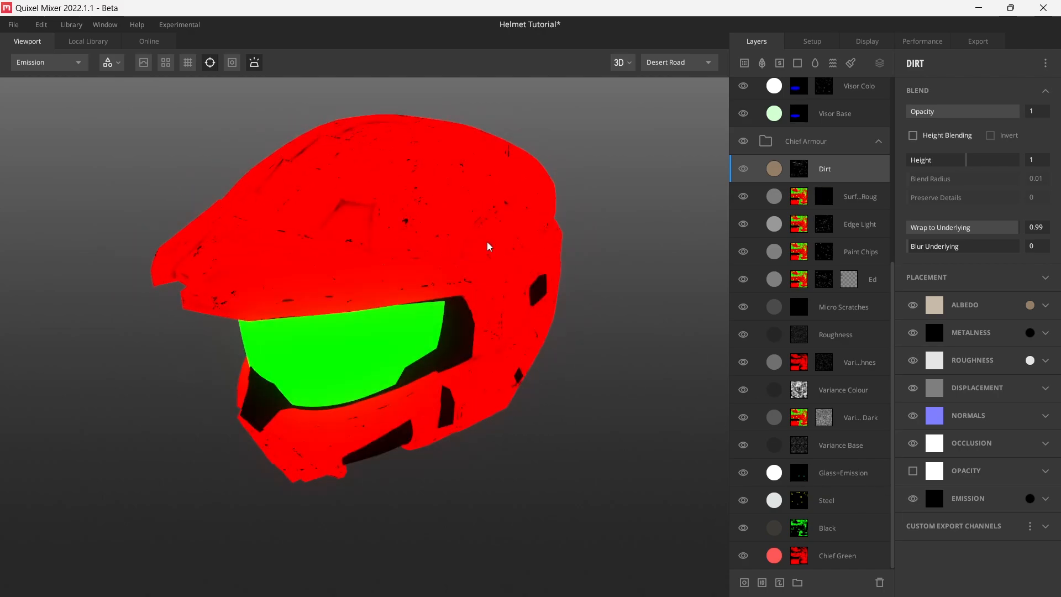
Inspect the helmet from several angles in the Emission, PBR Metalness and Albedo views
{"action": "left_click_drag", "start_coordinate": [478, 265], "coordinate": [403, 234]}
{"action": "left_click_drag", "start_coordinate": [466, 265], "coordinate": [562, 272]}
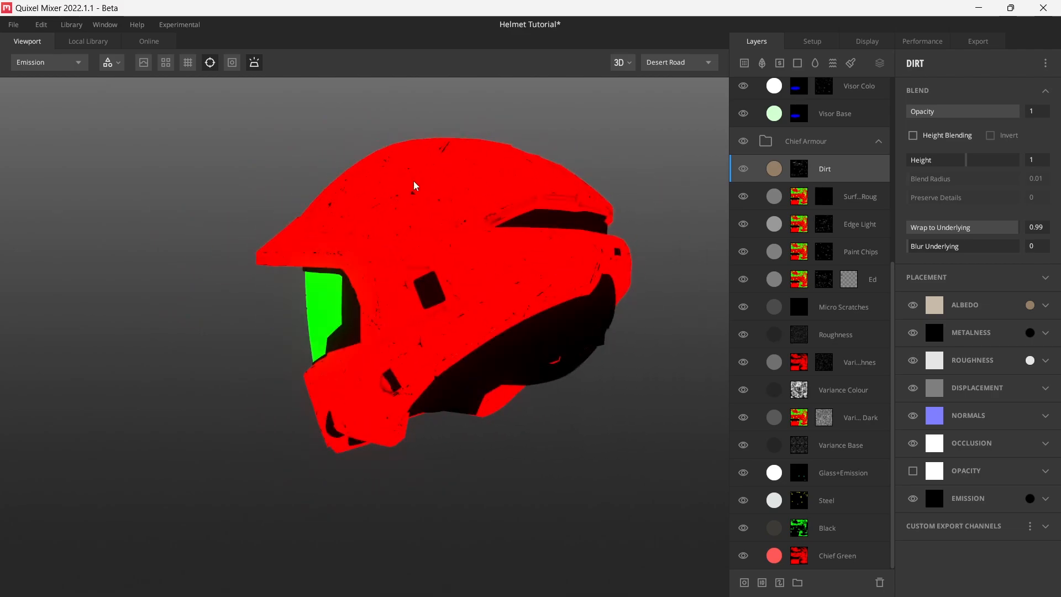
{"action": "left_click_drag", "start_coordinate": [426, 245], "coordinate": [476, 263]}
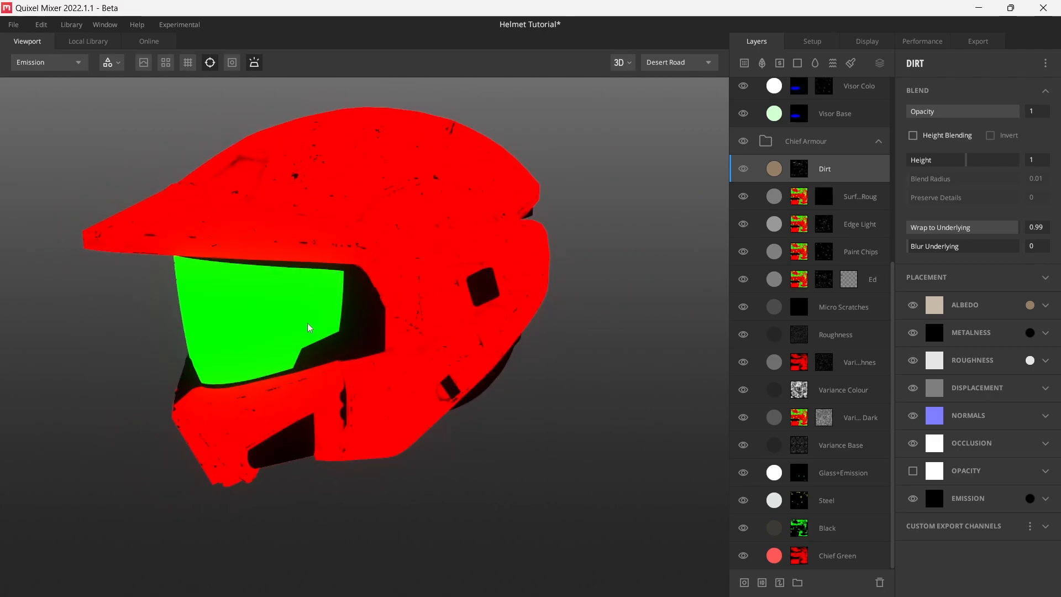
{"action": "left_click_drag", "start_coordinate": [343, 338], "coordinate": [397, 329]}
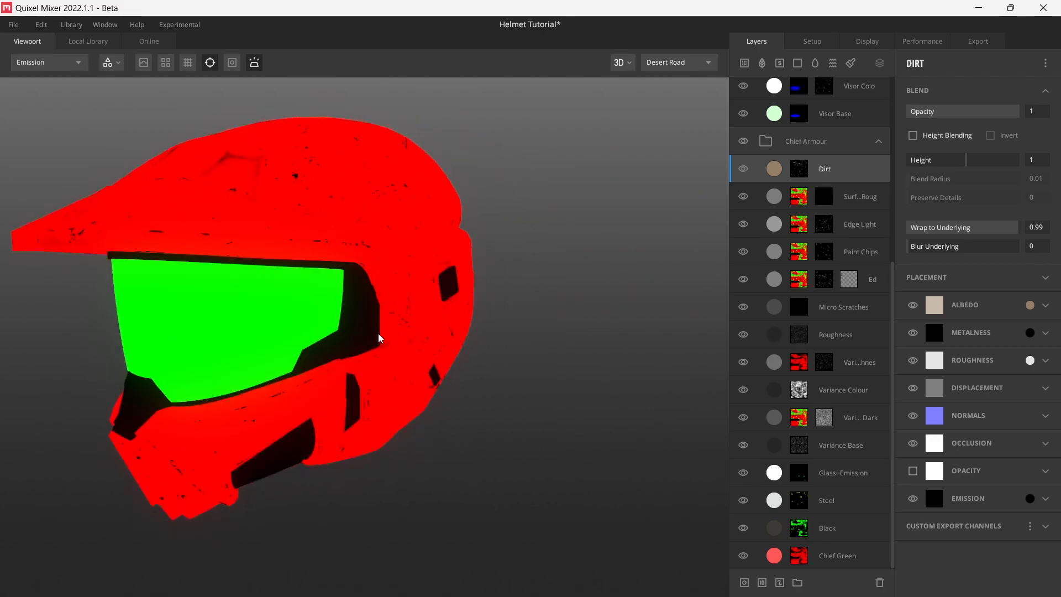
{"action": "middle_click_drag", "start_coordinate": [377, 335], "coordinate": [423, 319]}
{"action": "key", "text": "c"}
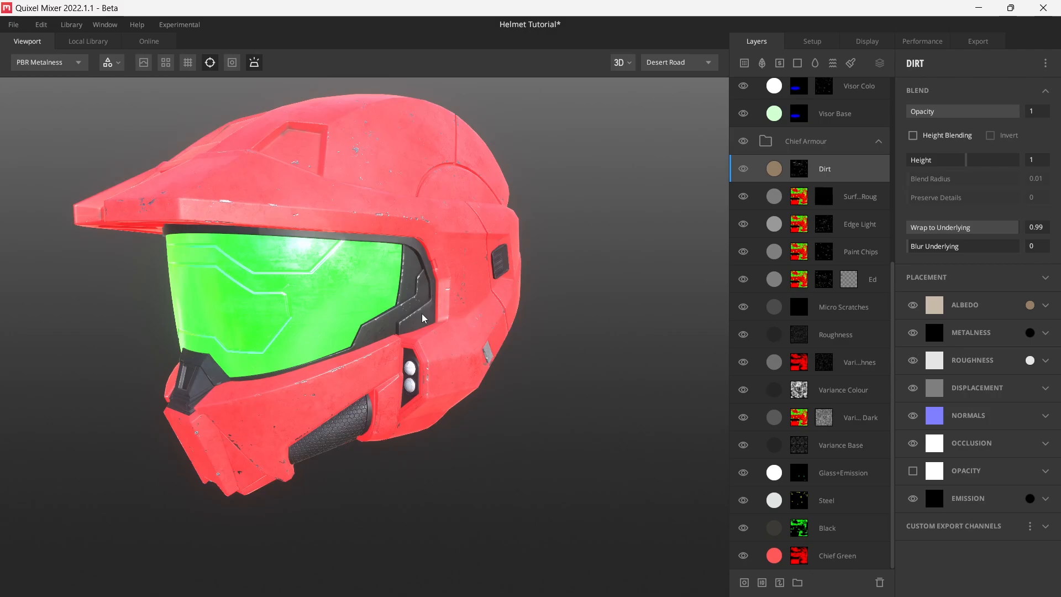
{"action": "left_click_drag", "start_coordinate": [478, 282], "coordinate": [436, 308]}
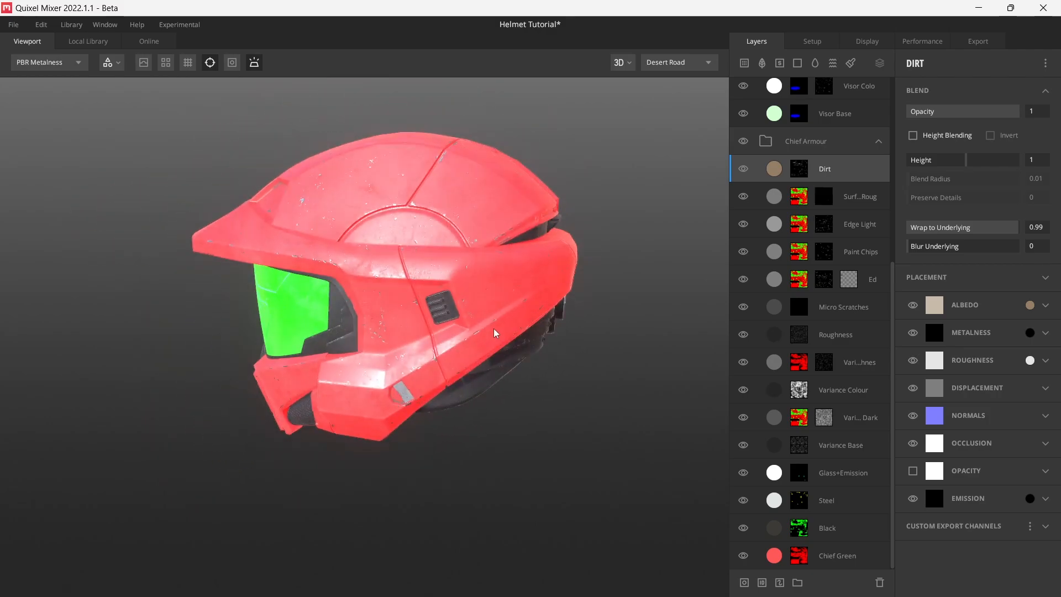
{"action": "left_click_drag", "start_coordinate": [494, 332], "coordinate": [517, 323]}
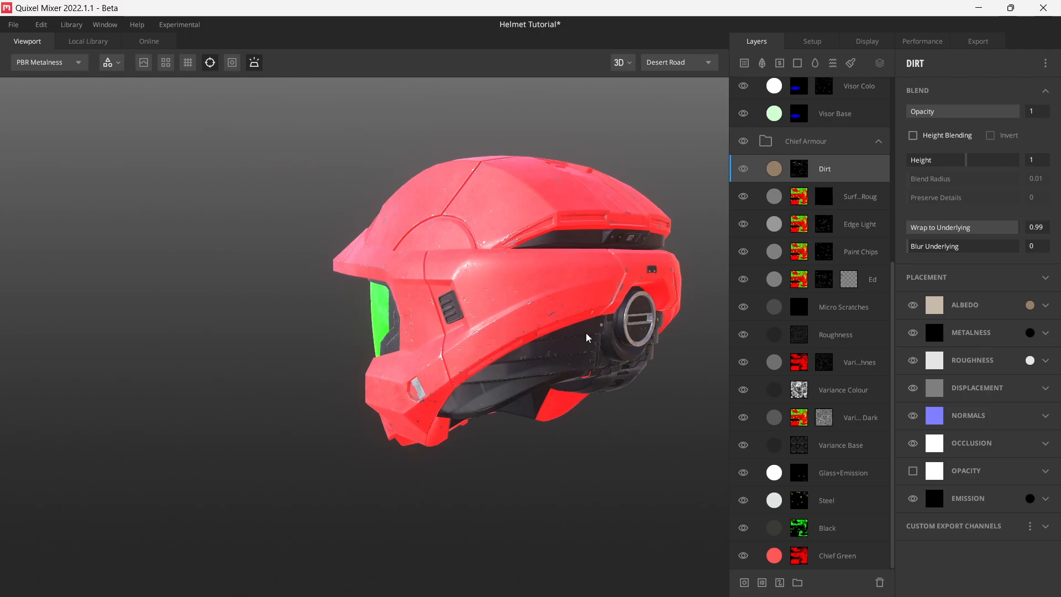
{"action": "left_click_drag", "start_coordinate": [601, 344], "coordinate": [588, 370]}
{"action": "key", "text": "c"}
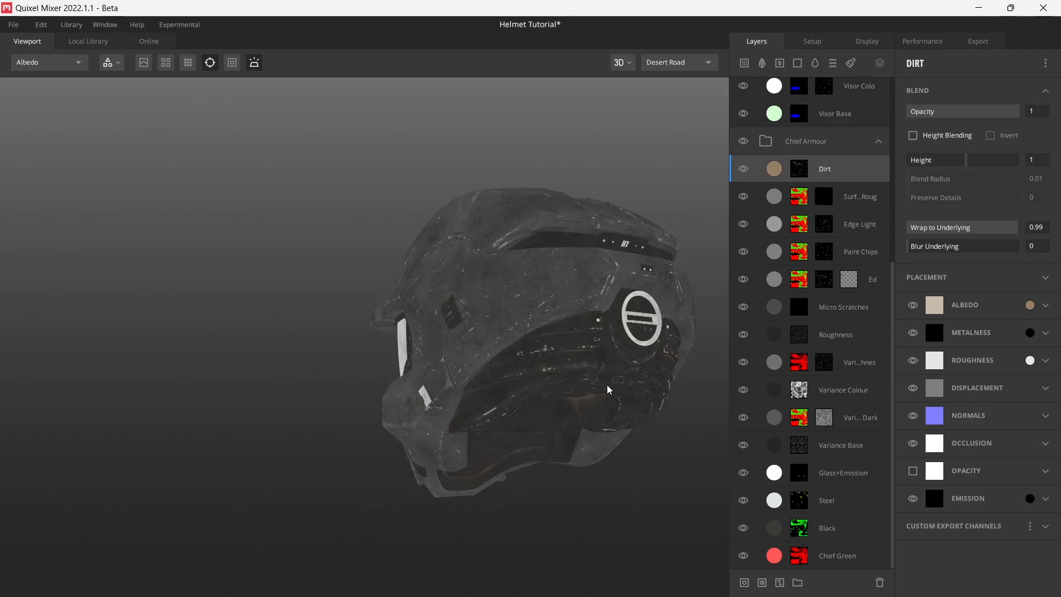
{"action": "key", "text": "m"}
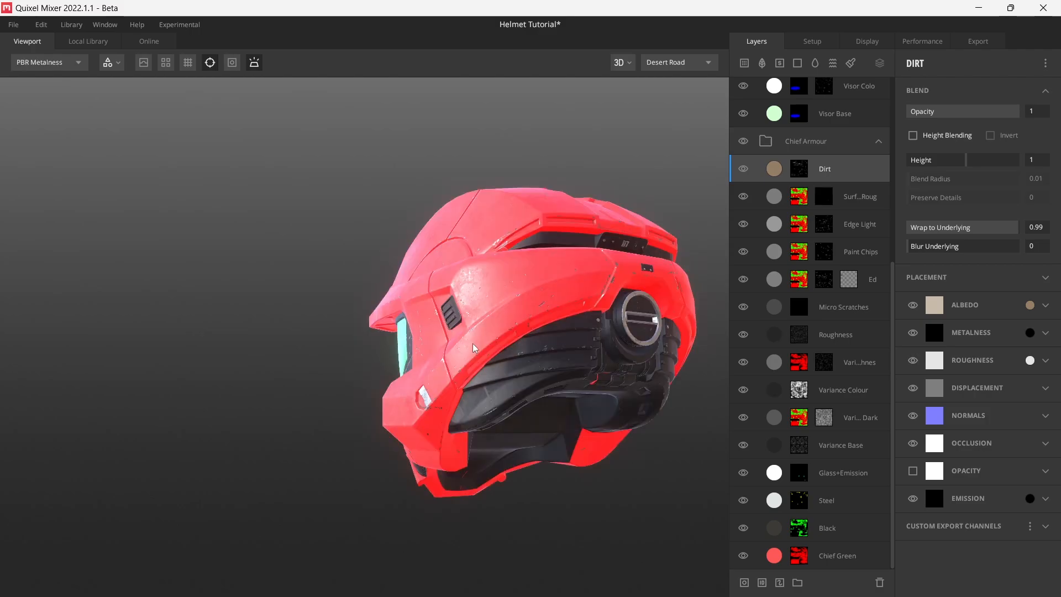
{"action": "left_click_drag", "start_coordinate": [509, 362], "coordinate": [580, 383]}
{"action": "left_click_drag", "start_coordinate": [468, 360], "coordinate": [433, 386]}
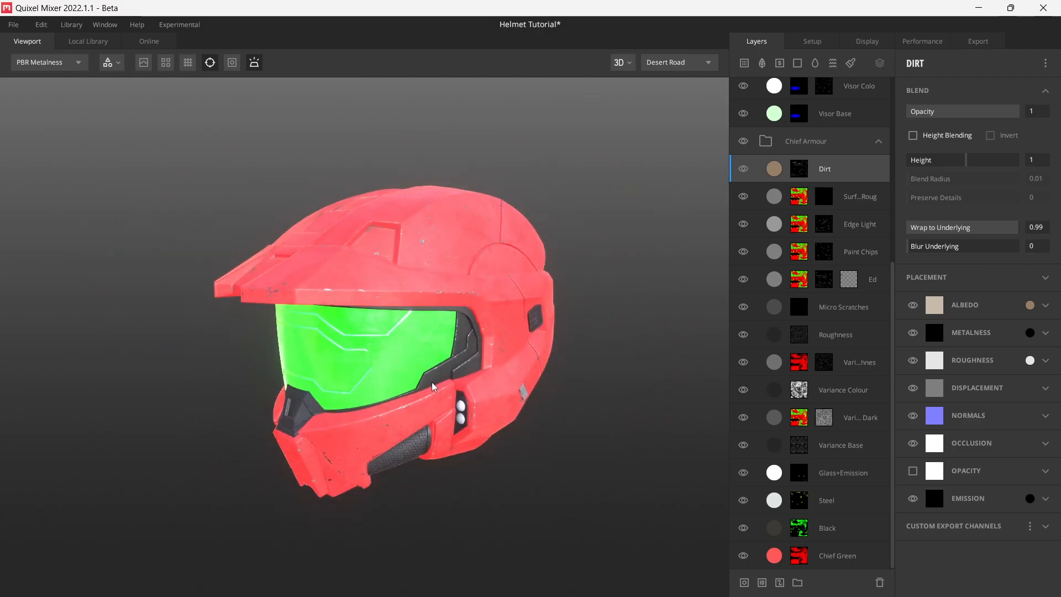
Open the advanced texture export configuration, collapse the Control and Normal maps, and add a new map named CC
{"action": "left_click", "coordinate": [982, 43]}
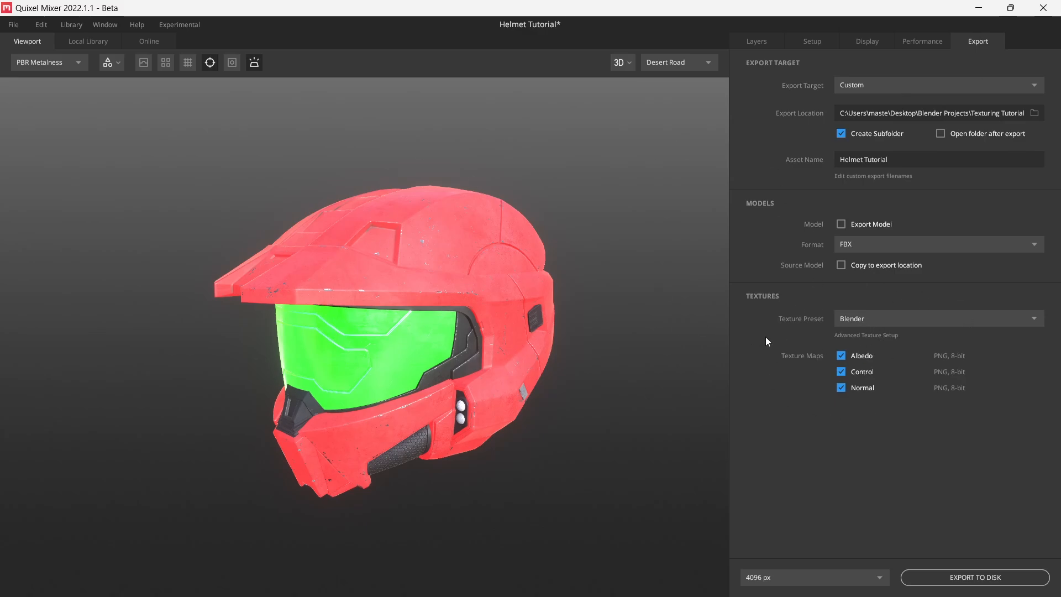
{"action": "left_click", "coordinate": [878, 335]}
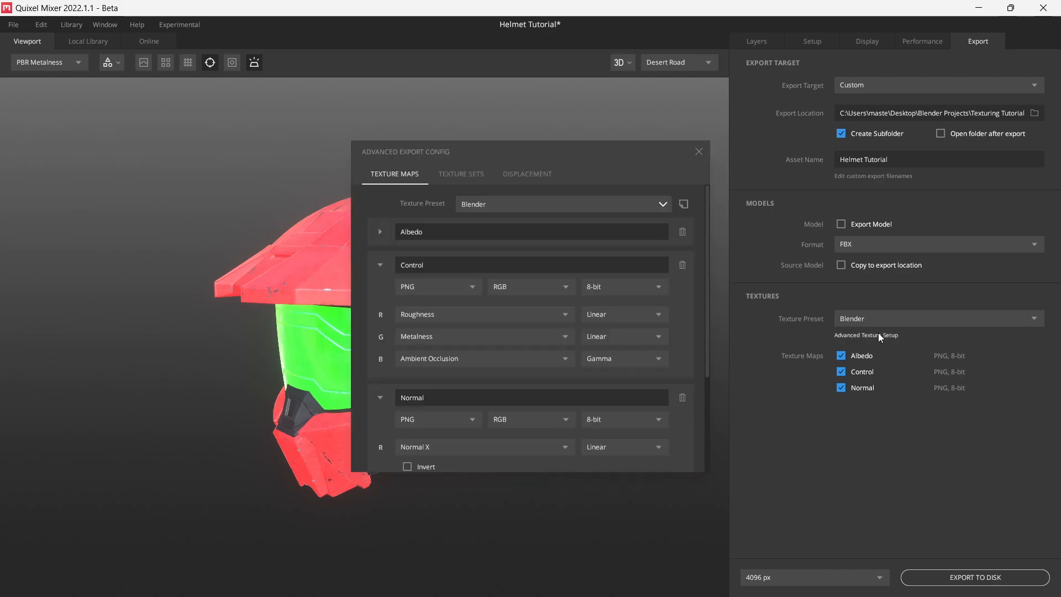
{"action": "left_click", "coordinate": [380, 264]}
{"action": "left_click", "coordinate": [380, 297]}
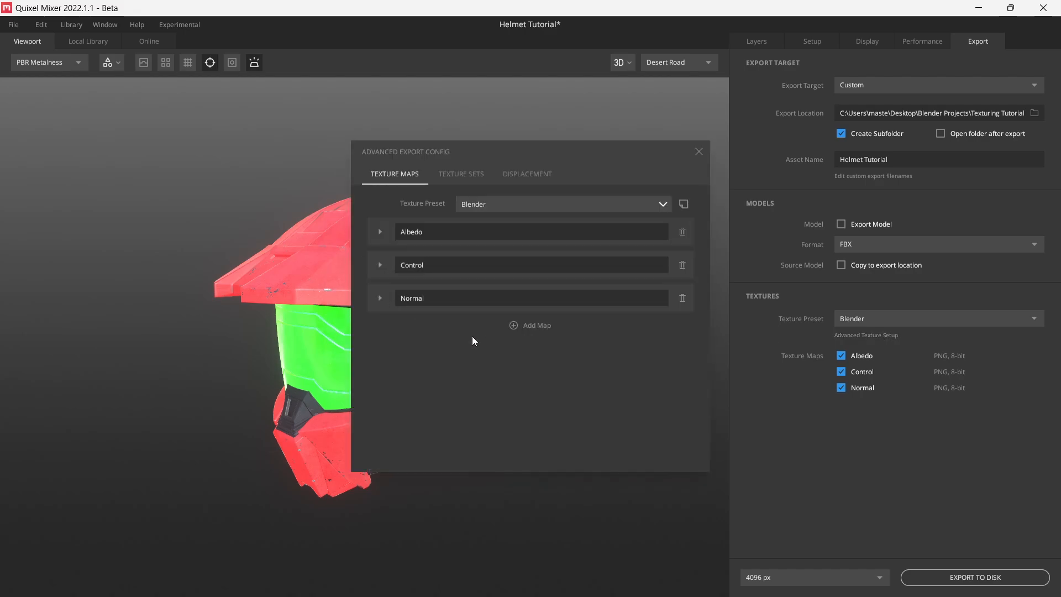
{"action": "left_click", "coordinate": [536, 326]}
{"action": "type", "text": "CC"}
Assign Emission R, Emission G and Emission B to the R, G and B channels of the CC map
{"action": "left_click", "coordinate": [449, 380]}
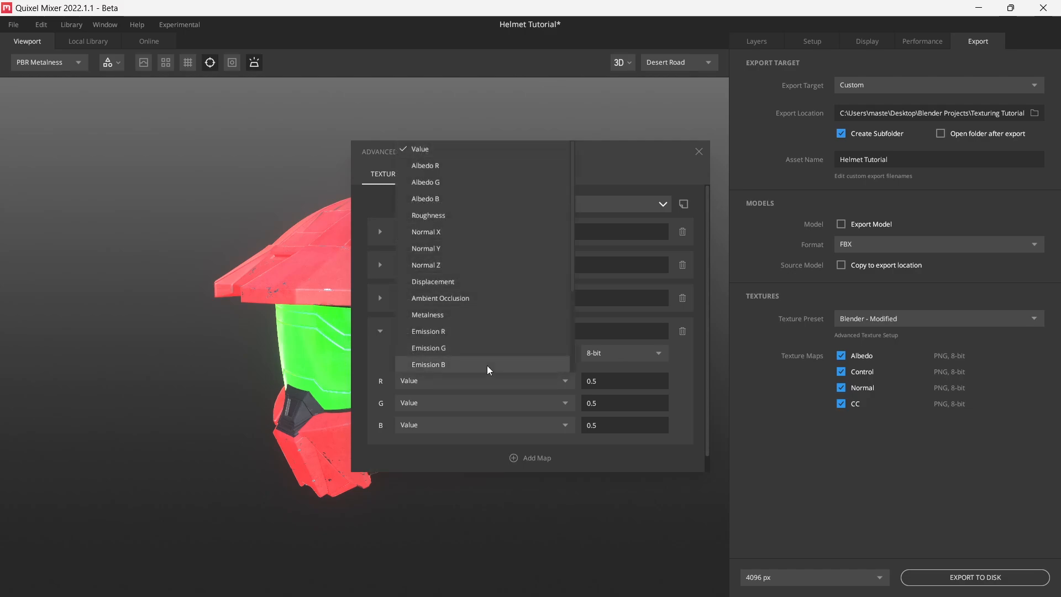
{"action": "left_click", "coordinate": [494, 333]}
{"action": "left_click", "coordinate": [438, 400]}
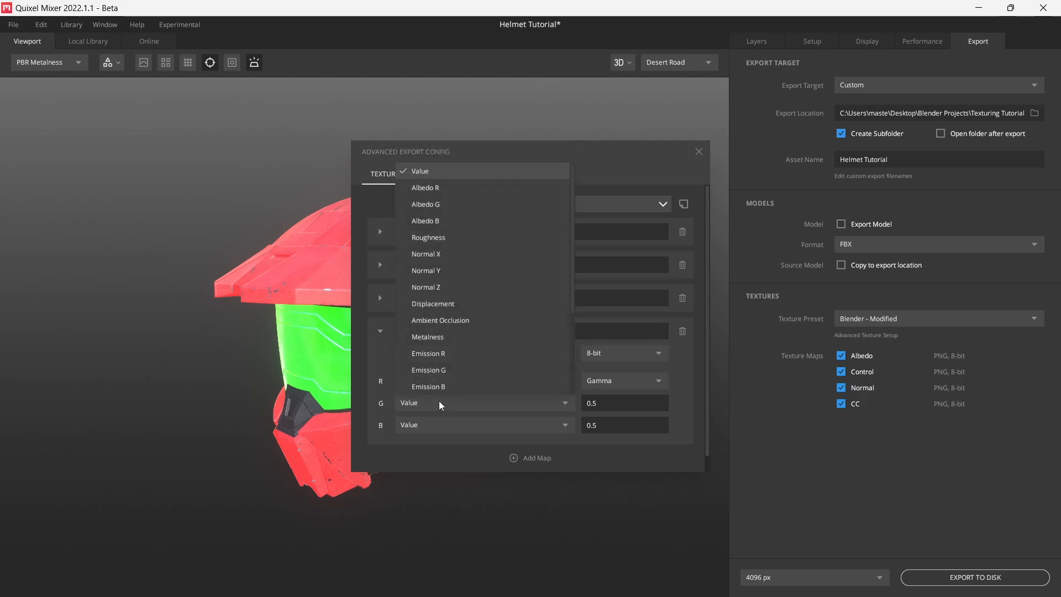
{"action": "left_click", "coordinate": [459, 365]}
{"action": "left_click", "coordinate": [446, 423]}
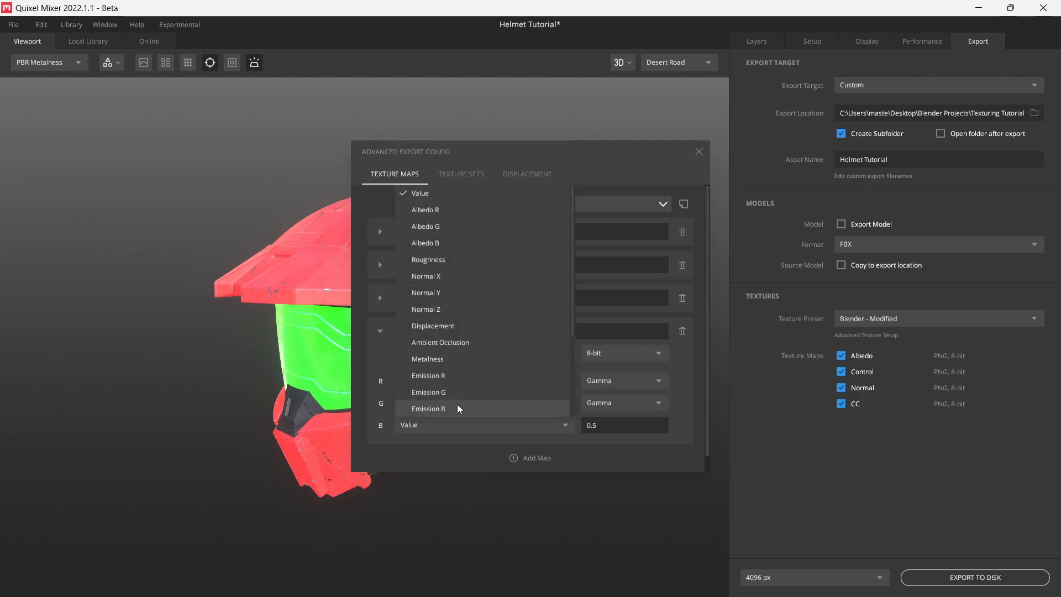
{"action": "left_click", "coordinate": [452, 403]}
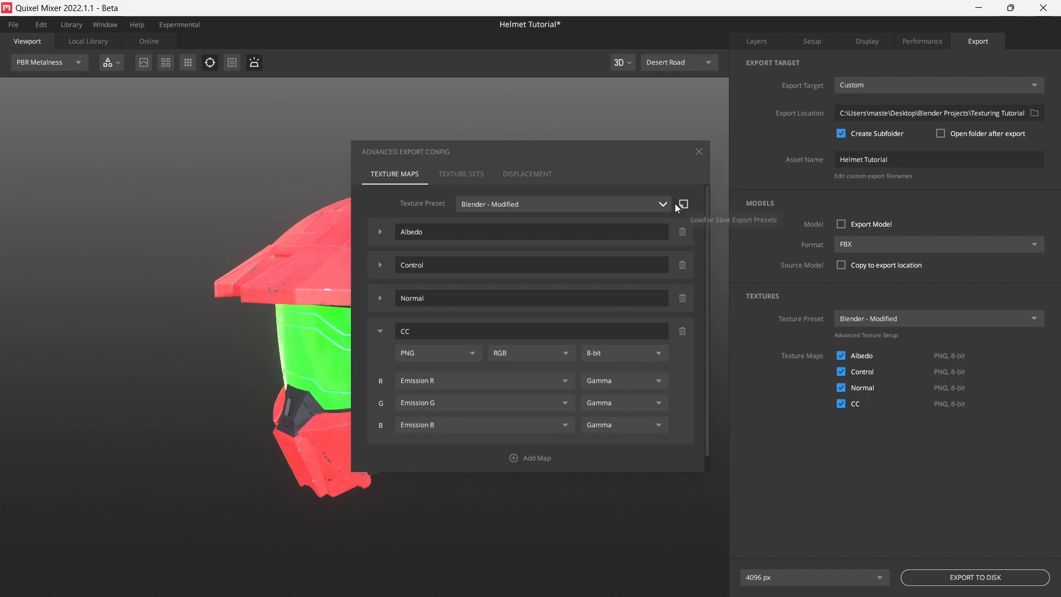
Close the advanced export configuration and export all texture maps to disk at 4096 px
{"action": "left_click", "coordinate": [699, 152]}
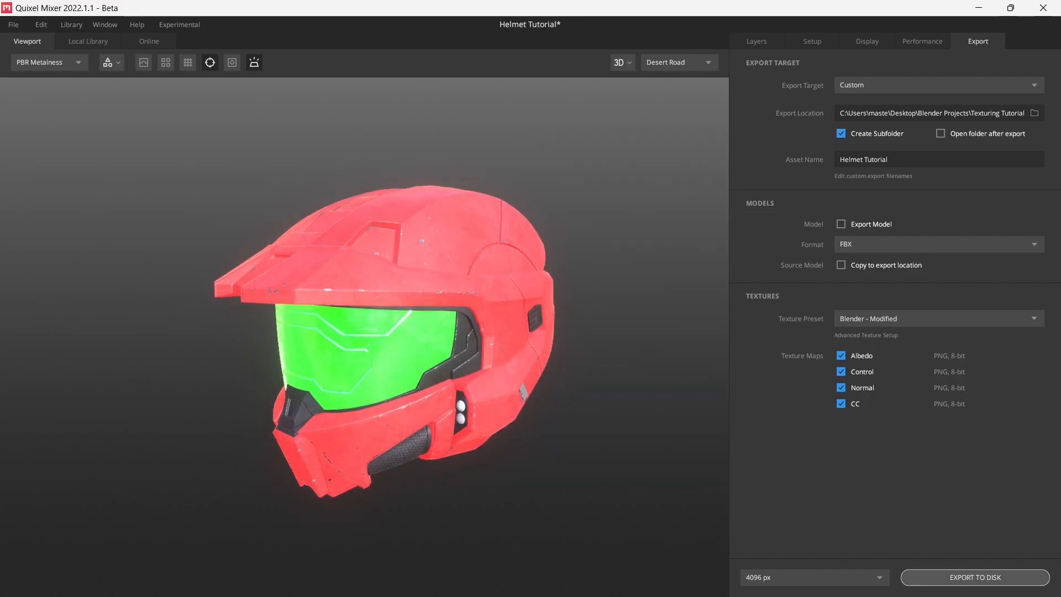
{"action": "left_click", "coordinate": [976, 577]}
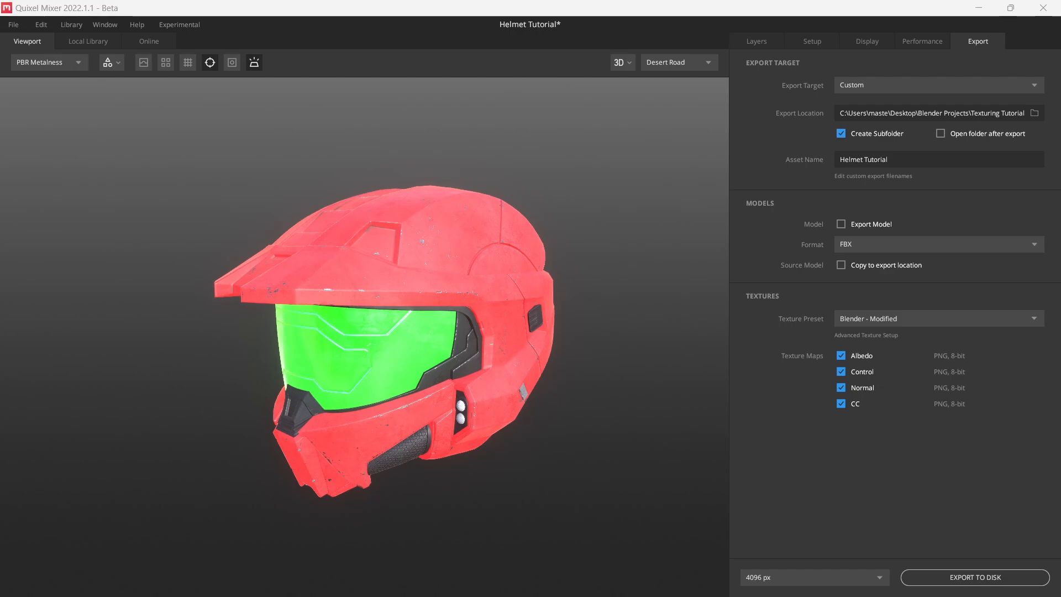
{"action": "left_click_drag", "start_coordinate": [224, 371], "coordinate": [672, 2]}
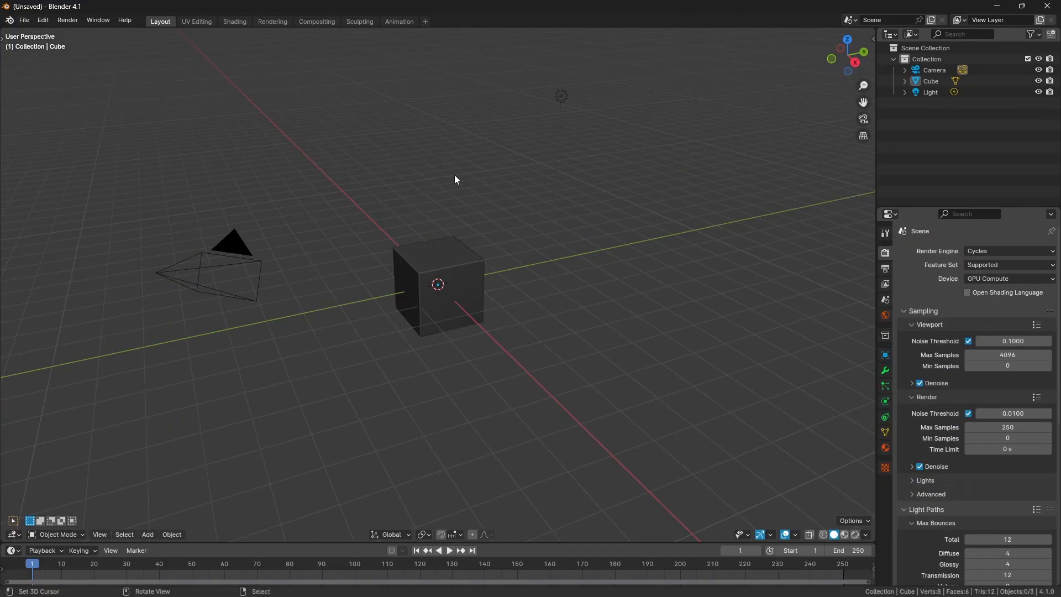
In Blender, delete all the default objects from the scene
{"action": "key", "text": "a"}
{"action": "key", "text": "x"}
{"action": "left_click", "coordinate": [488, 182]}
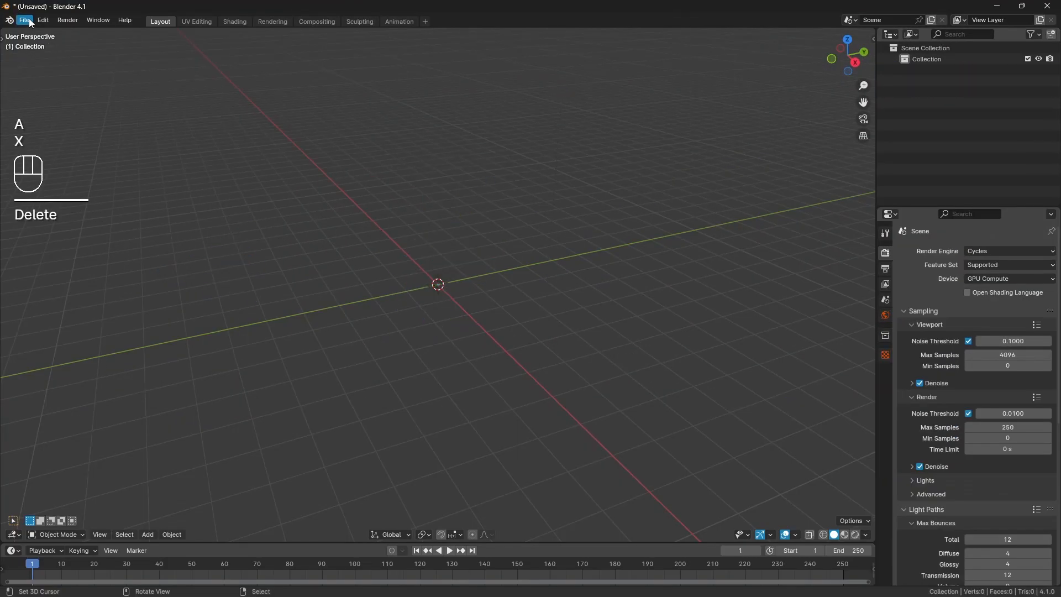
Import Helmet.fbx from the Texturing Tutorial folder
{"action": "left_click", "coordinate": [25, 21]}
{"action": "mouse_move", "coordinate": [67, 171]}
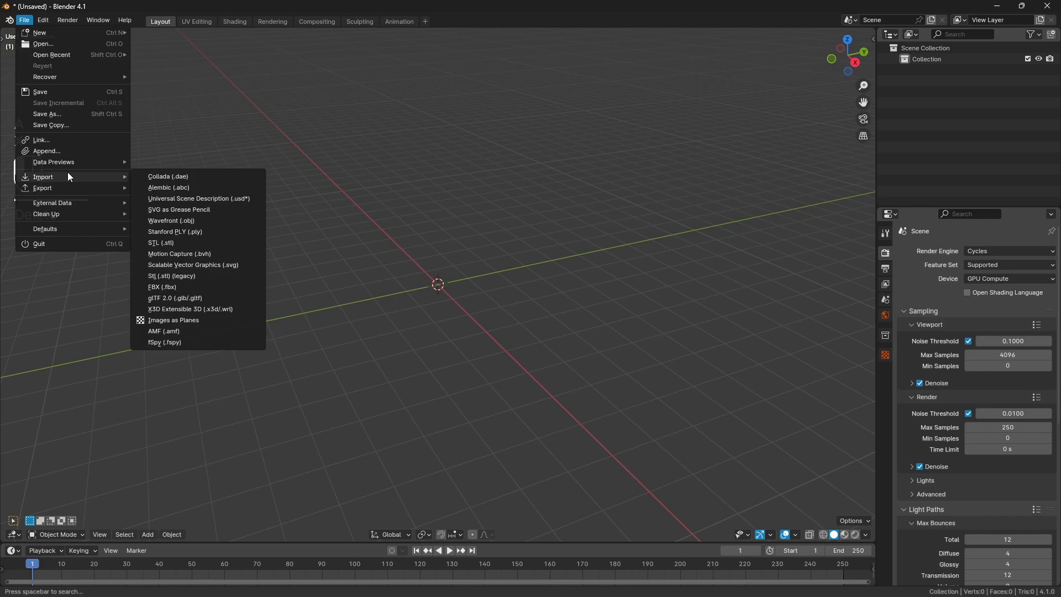
{"action": "left_click", "coordinate": [206, 286]}
{"action": "left_click", "coordinate": [750, 157]}
{"action": "left_click", "coordinate": [93, 344]}
{"action": "left_click", "coordinate": [64, 354]}
{"action": "left_click", "coordinate": [74, 366]}
{"action": "left_click", "coordinate": [582, 107]}
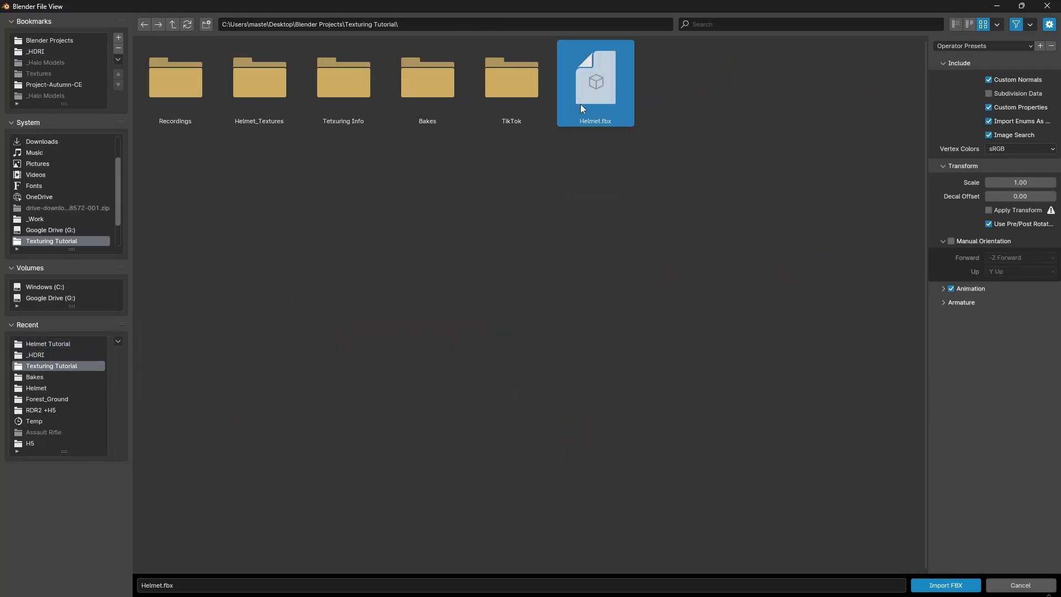
{"action": "double_click", "coordinate": [580, 104]}
Switch to the Shading workspace and set the 3D view to rendered shading
{"action": "left_click", "coordinate": [434, 298]}
{"action": "key", "text": "KP_Decimal"}
{"action": "key", "text": "a"}
{"action": "key", "text": "a"}
{"action": "left_click", "coordinate": [234, 21]}
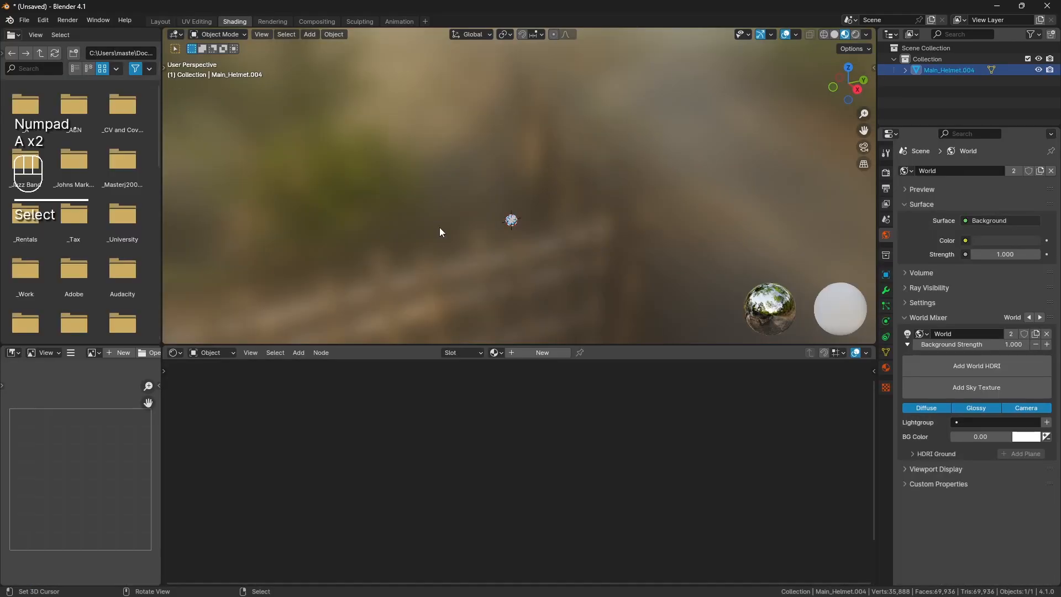
{"action": "left_click", "coordinate": [855, 35]}
In the world shader, add an Environment Texture with mapping nodes and load misty_pines_2k.hdr into it
{"action": "left_click", "coordinate": [205, 354]}
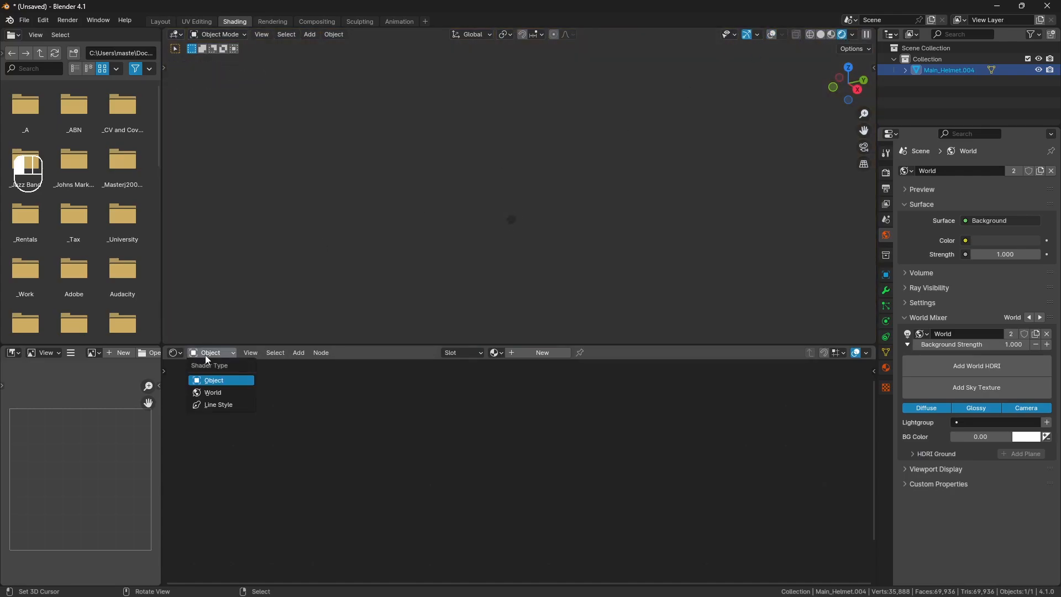
{"action": "left_click", "coordinate": [212, 392]}
{"action": "key", "text": "ctrl+t"}
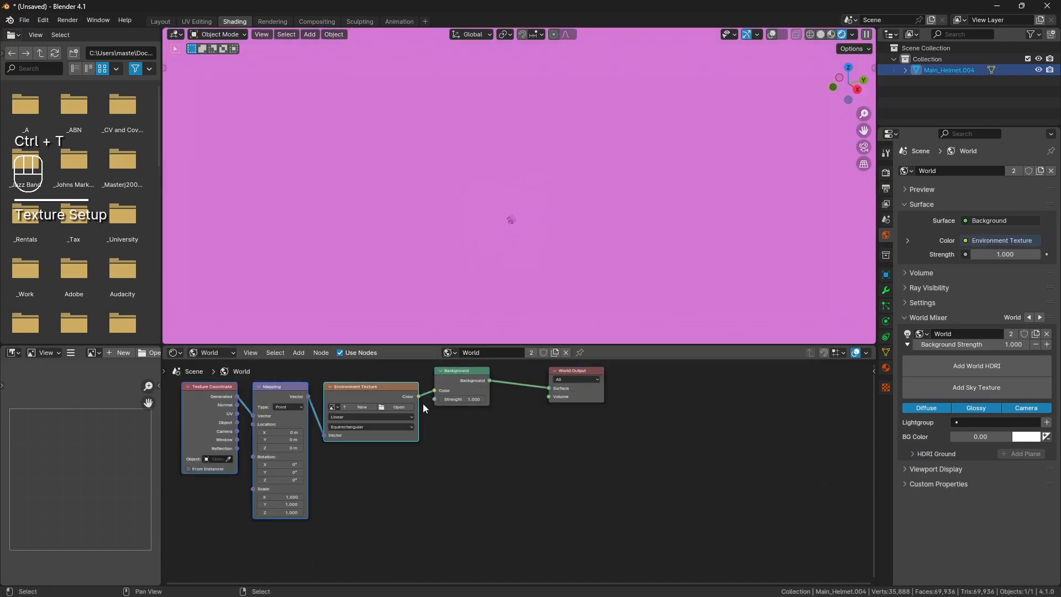
{"action": "left_click", "coordinate": [397, 406]}
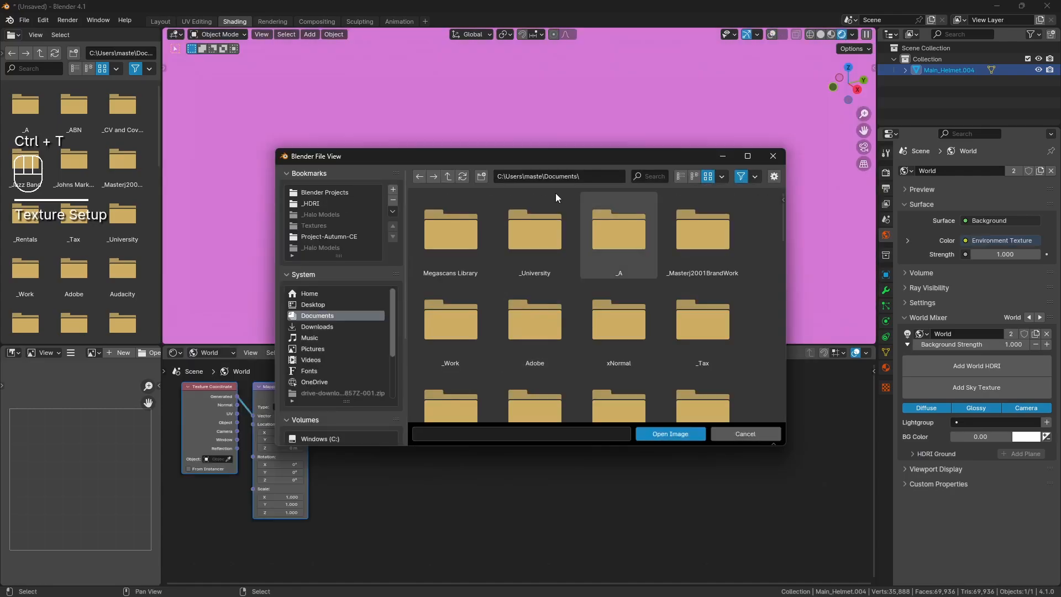
{"action": "left_click", "coordinate": [749, 156]}
{"action": "left_click", "coordinate": [102, 375]}
{"action": "left_click", "coordinate": [678, 107]}
{"action": "double_click", "coordinate": [678, 106]}
Set the world Background strength to 2.5
{"action": "left_click", "coordinate": [468, 399]}
{"action": "type", "text": "2"}
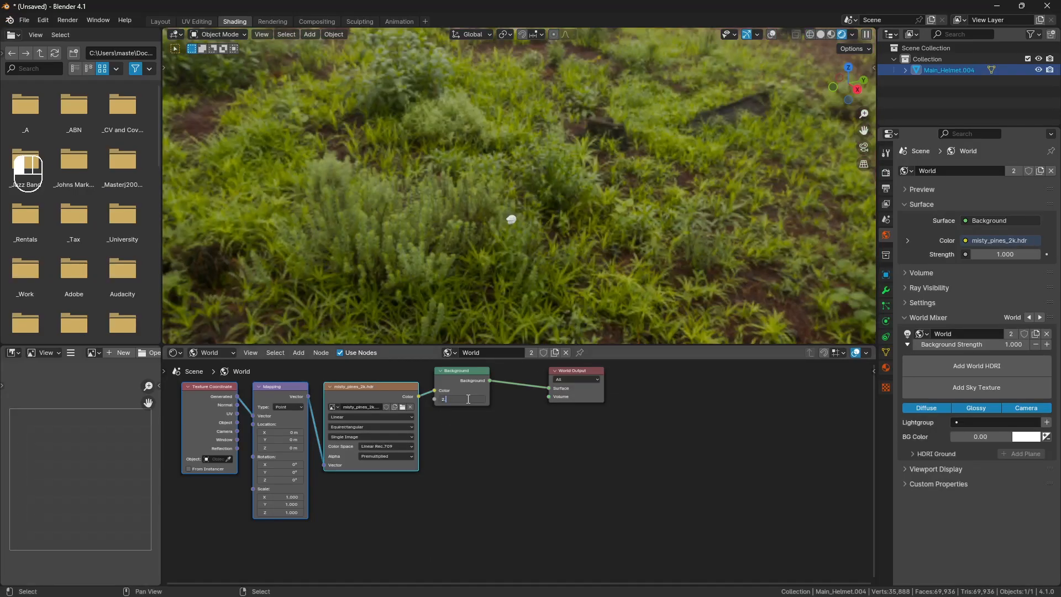
{"action": "type", "text": ".5"}
{"action": "key", "text": "Return"}
Enable the transparent film background in the render settings
{"action": "left_click", "coordinate": [885, 172]}
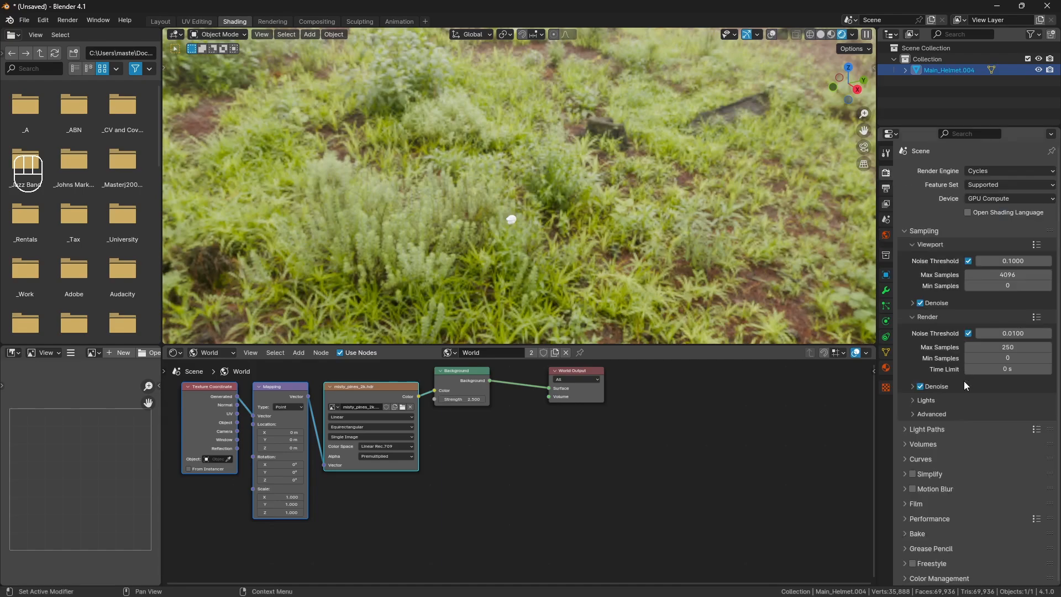
{"action": "left_click", "coordinate": [918, 504]}
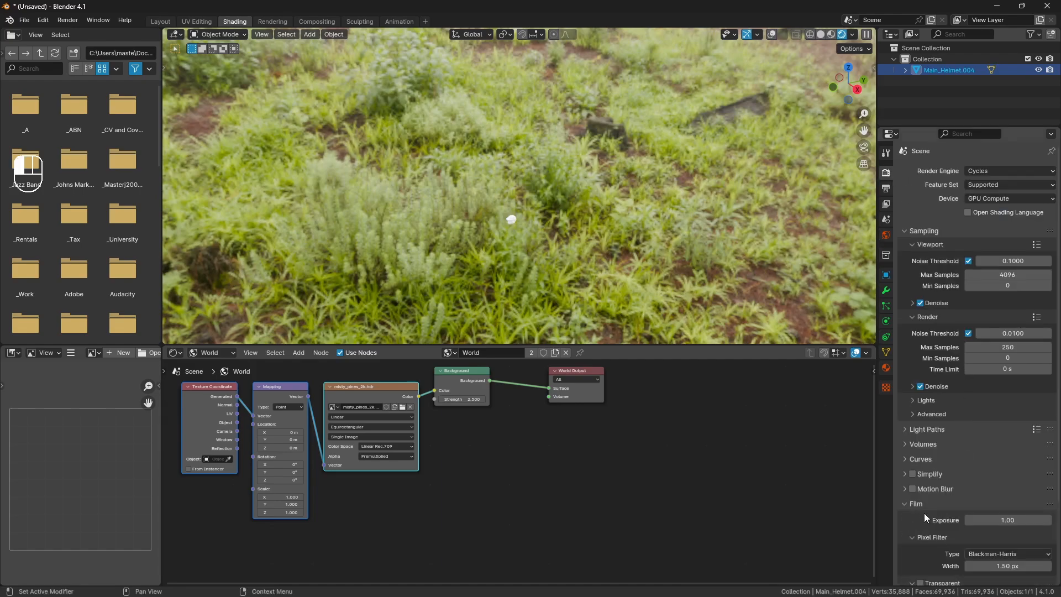
{"action": "scroll", "coordinate": [939, 547], "scroll_direction": "down", "scroll_amount": 2}
{"action": "left_click", "coordinate": [925, 539]}
{"action": "left_click", "coordinate": [923, 459]}
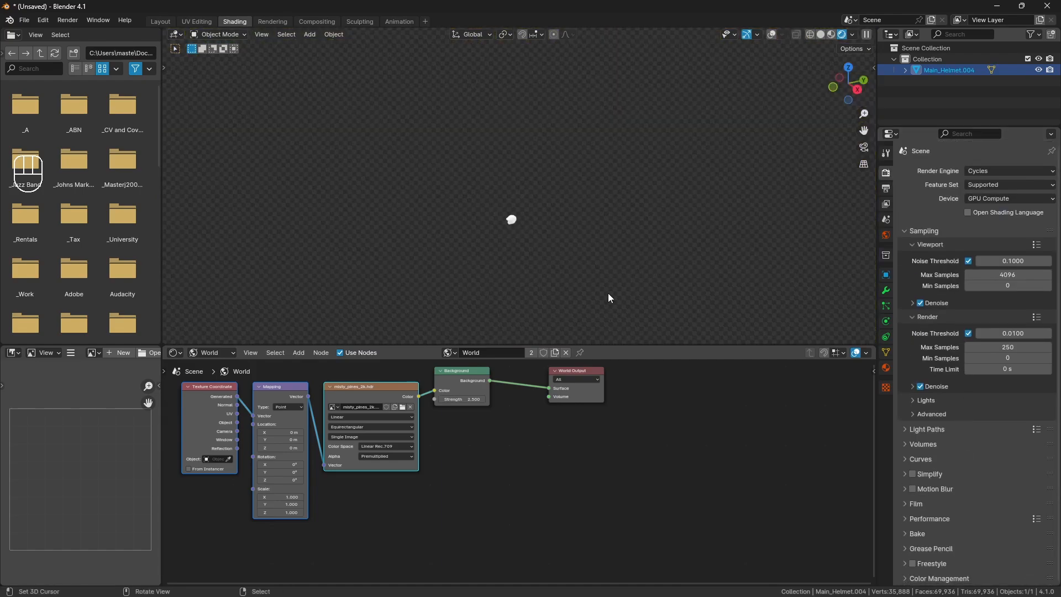
Frame the helmet, return the node editor to the object shader and create a new material for it
{"action": "key", "text": "KP_Decimal"}
{"action": "key", "text": "a"}
{"action": "key", "text": "a"}
{"action": "left_click", "coordinate": [224, 353]}
{"action": "left_click", "coordinate": [224, 374]}
{"action": "left_click", "coordinate": [529, 354]}
Add an Image Texture node and connect its Color output to the Principled BSDF's Base Color
{"action": "left_click", "coordinate": [412, 389]}
{"action": "key", "text": "shift+a"}
{"action": "type", "text": "imag"}
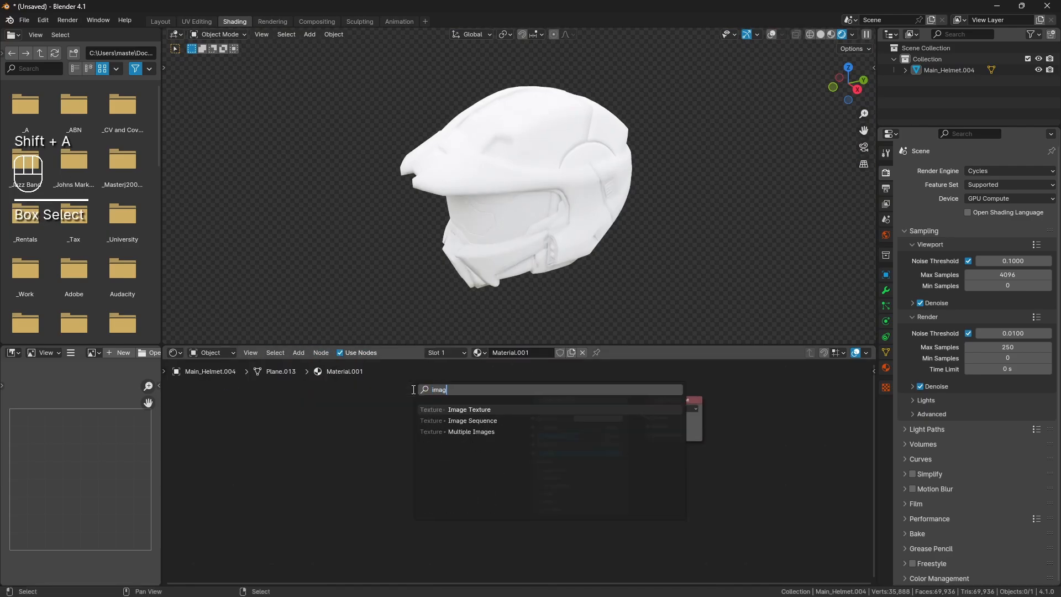
{"action": "left_click", "coordinate": [459, 410]}
{"action": "left_click", "coordinate": [457, 408]}
{"action": "left_click_drag", "start_coordinate": [456, 403], "coordinate": [533, 418]}
Load Helmet Tutorial_Albedo.png from the Helmet Tutorial folder into the Image Texture node
{"action": "left_click", "coordinate": [436, 422]}
{"action": "left_click", "coordinate": [749, 156]}
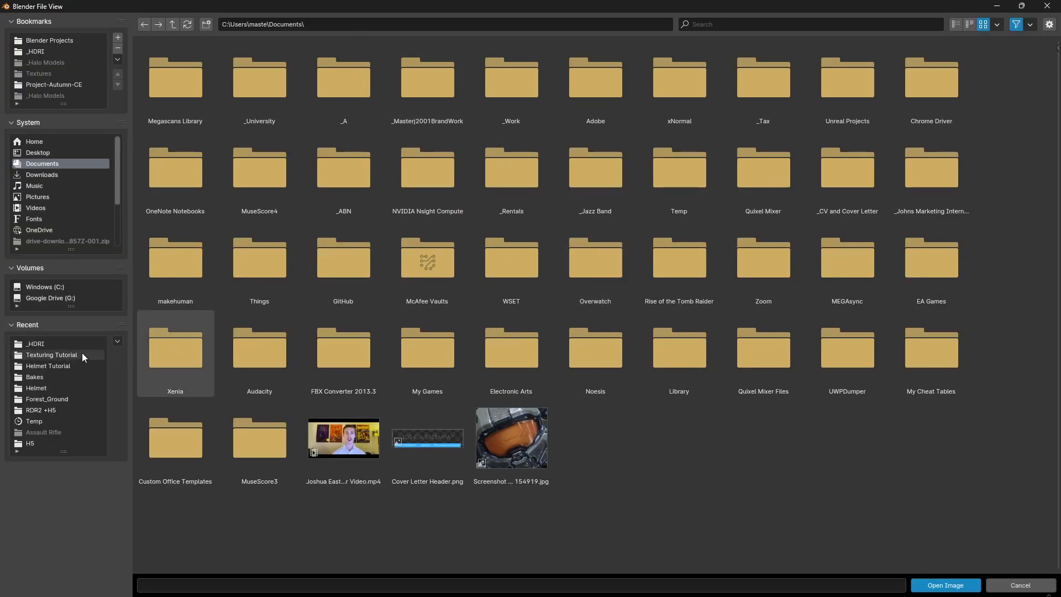
{"action": "left_click", "coordinate": [60, 356]}
{"action": "left_click", "coordinate": [61, 365]}
{"action": "double_click", "coordinate": [319, 92]}
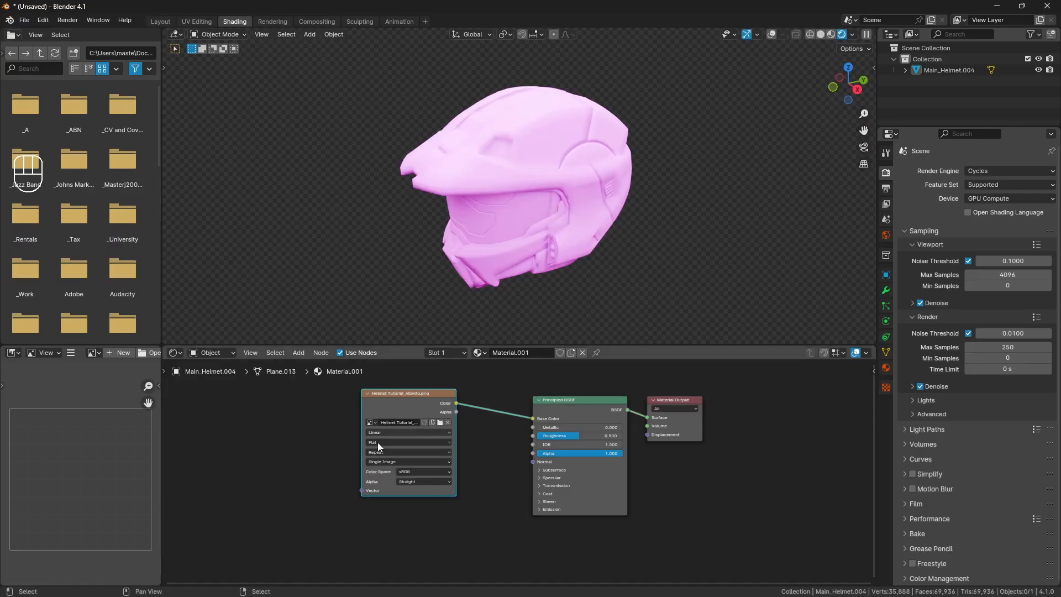
Duplicate the albedo texture node, load Helmet Tutorial_Control.png into the copy and set its color space to Non-Color
{"action": "key", "text": "shift+d"}
{"action": "left_click", "coordinate": [242, 488]}
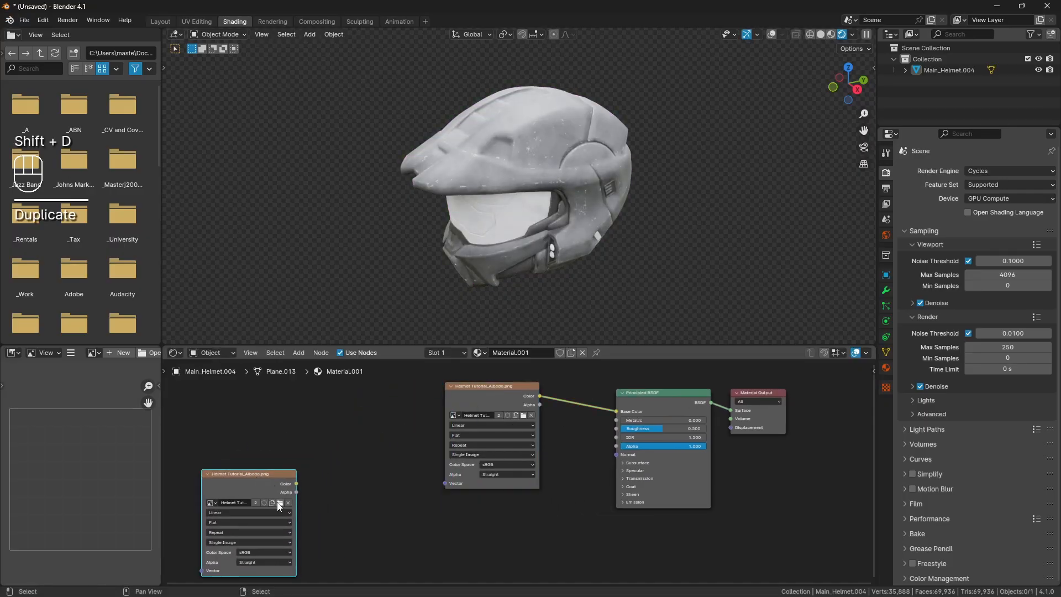
{"action": "left_click", "coordinate": [281, 503]}
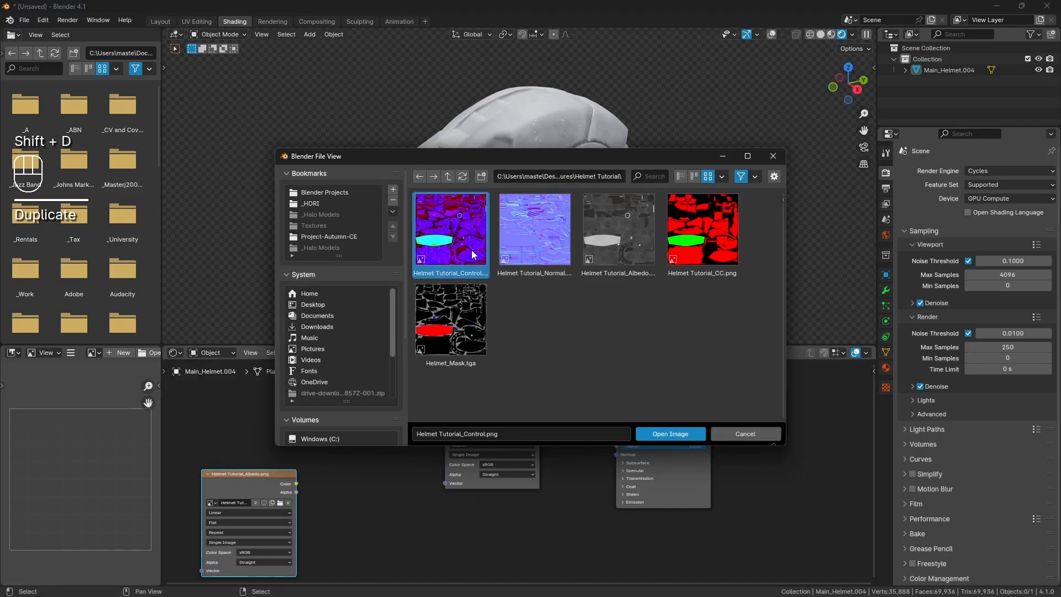
{"action": "double_click", "coordinate": [473, 255]}
{"action": "left_click", "coordinate": [287, 493]}
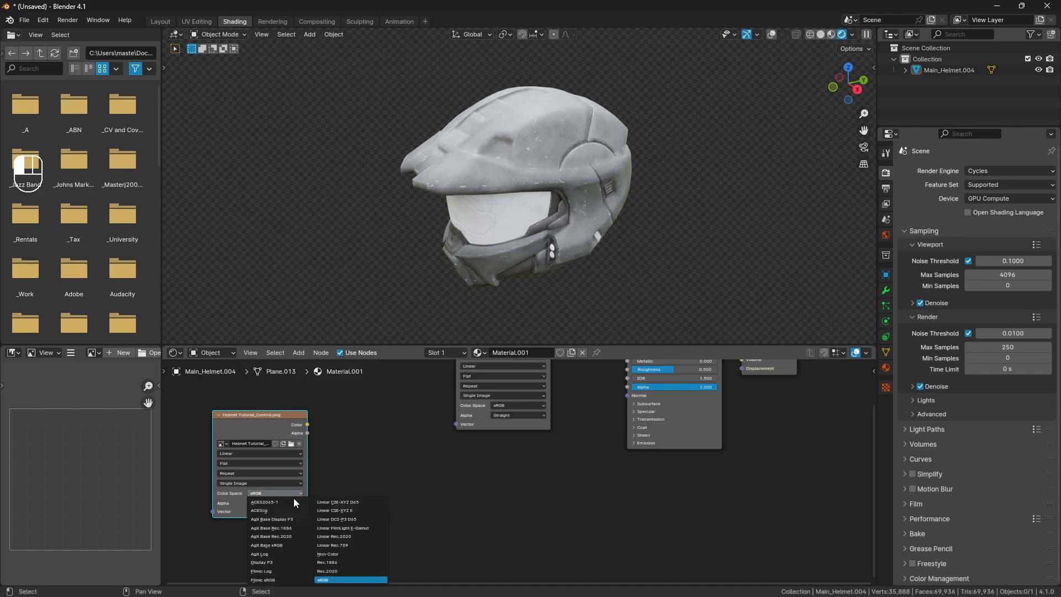
{"action": "left_click", "coordinate": [328, 554]}
Split the control texture with a Separate Color node, connecting Red to Metallic and Green to Roughness
{"action": "key", "text": "shift+a"}
{"action": "type", "text": "sep"}
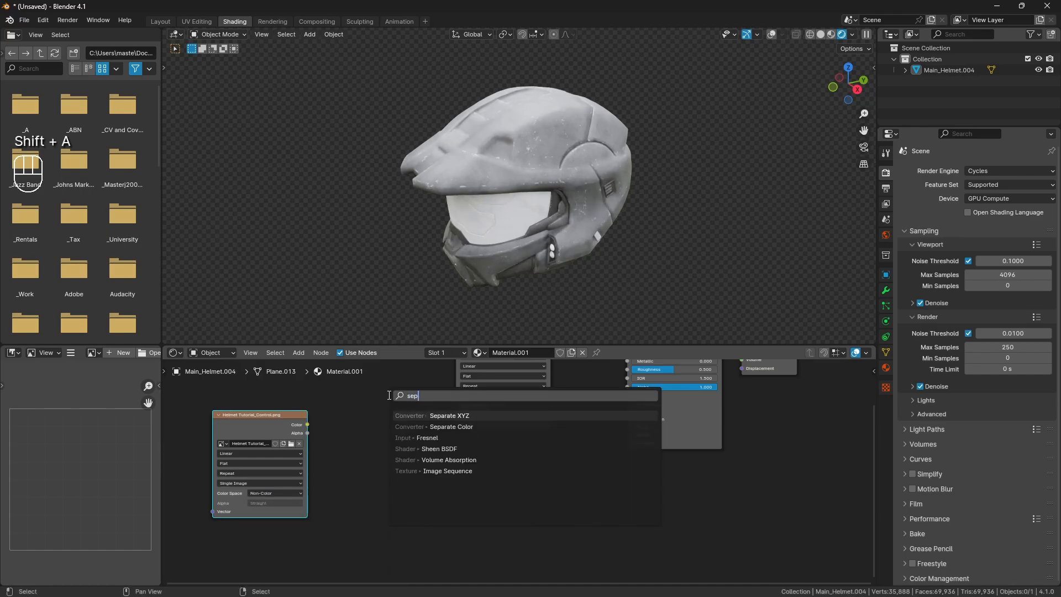
{"action": "key", "text": "Down"}
{"action": "key", "text": "Return"}
{"action": "left_click", "coordinate": [367, 417]}
{"action": "left_click_drag", "start_coordinate": [307, 425], "coordinate": [369, 462]}
{"action": "middle_click_drag", "start_coordinate": [441, 453], "coordinate": [353, 482]}
{"action": "left_click_drag", "start_coordinate": [339, 453], "coordinate": [538, 389]}
Duplicate the control texture node and connect the copy's Color output to the Principled BSDF's Normal input
{"action": "middle_click_drag", "start_coordinate": [299, 456], "coordinate": [381, 442]}
{"action": "left_click", "coordinate": [292, 446]}
{"action": "key", "text": "shift+d"}
{"action": "left_click", "coordinate": [539, 484]}
{"action": "middle_click_drag", "start_coordinate": [549, 483], "coordinate": [440, 471]}
{"action": "left_click_drag", "start_coordinate": [437, 466], "coordinate": [520, 400]}
Insert a Normal Map node on the Normal link and load Helmet Tutorial_Normal.png into its texture node
{"action": "key", "text": "shift+a"}
{"action": "left_click", "coordinate": [470, 399]}
{"action": "type", "text": "normal map"}
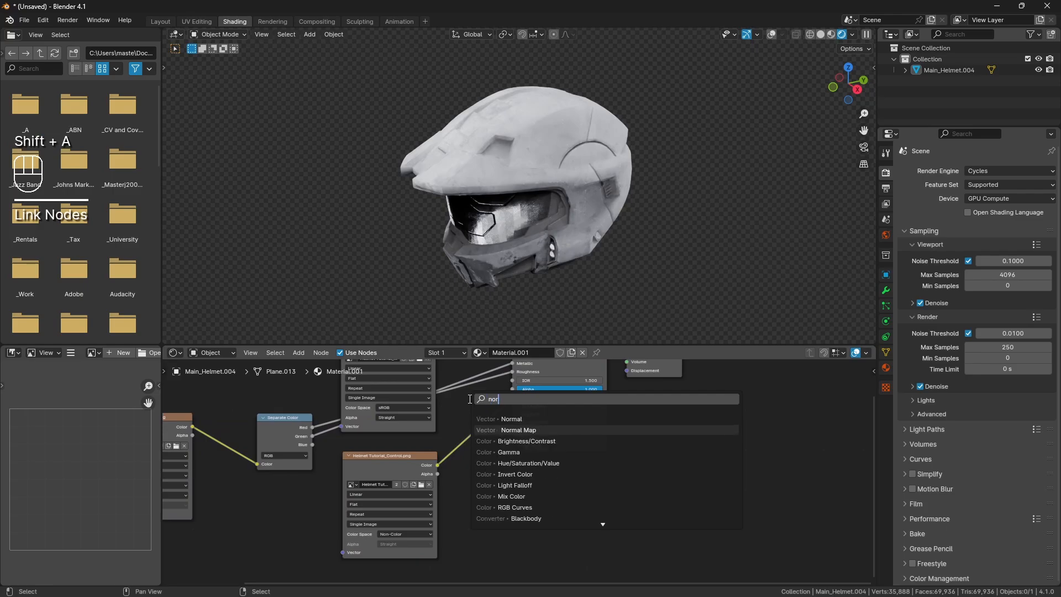
{"action": "key", "text": "Return"}
{"action": "left_click", "coordinate": [497, 425]}
{"action": "left_click", "coordinate": [421, 484]}
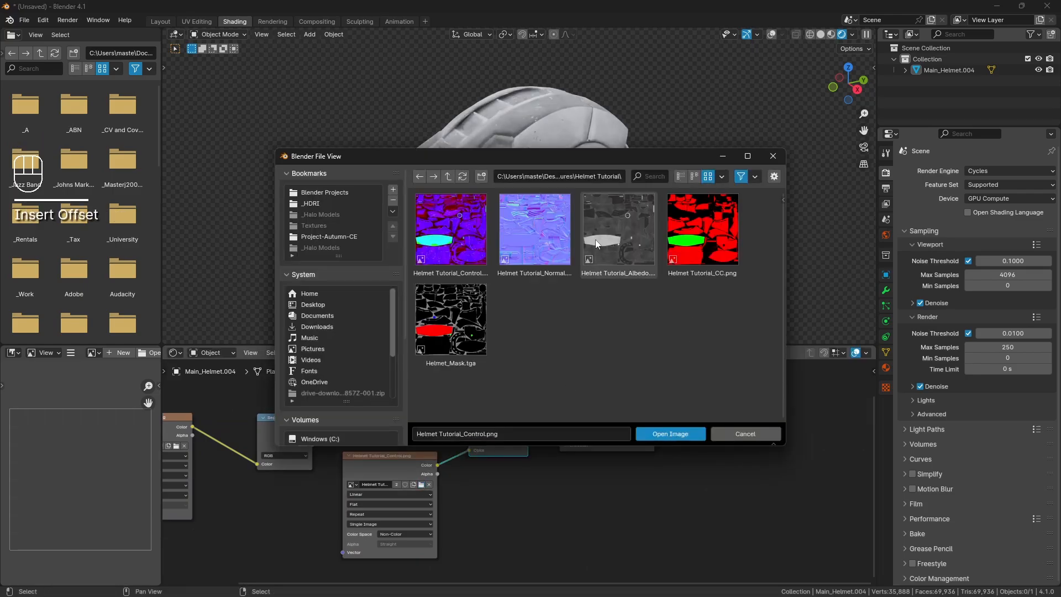
{"action": "double_click", "coordinate": [535, 235]}
Check the helmet's shading from another angle and the normal texture's color space
{"action": "middle_click_drag", "start_coordinate": [553, 412], "coordinate": [496, 509]}
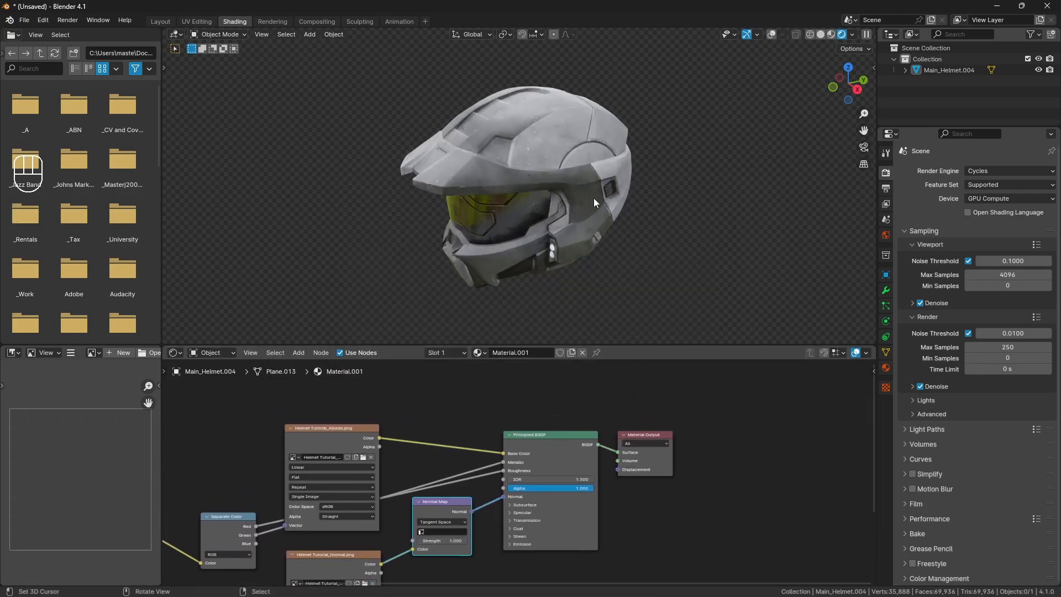
{"action": "middle_click_drag", "start_coordinate": [594, 199], "coordinate": [617, 177]}
{"action": "middle_click_drag", "start_coordinate": [418, 573], "coordinate": [446, 460]}
{"action": "left_click", "coordinate": [378, 517]}
{"action": "left_click", "coordinate": [454, 486]}
{"action": "key", "text": "a"}
{"action": "key", "text": "a"}
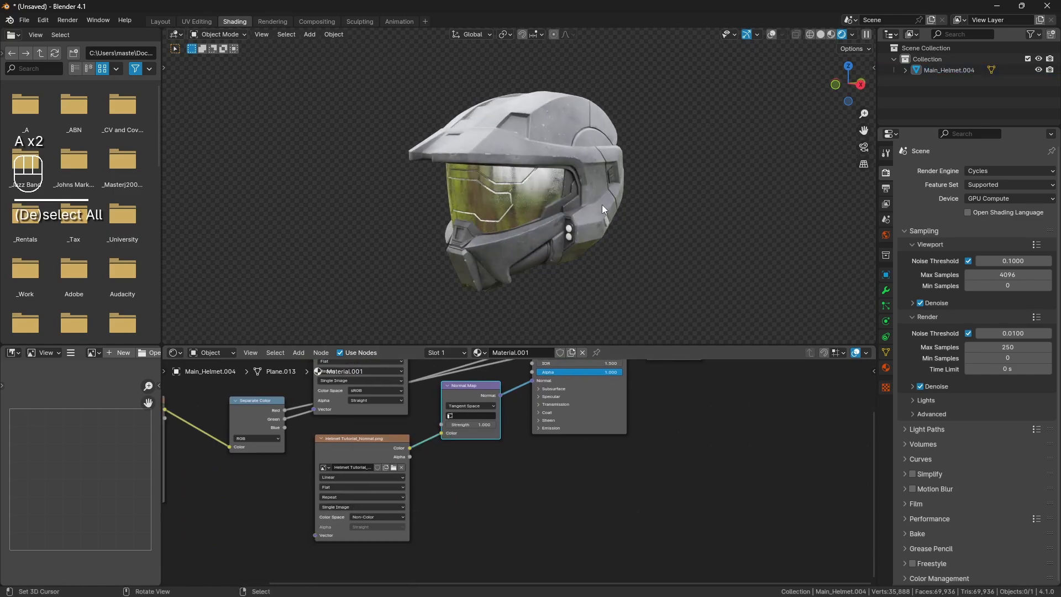
Move the Material Output node farther away from the Principled BSDF to make room between them
{"action": "middle_click_drag", "start_coordinate": [525, 486], "coordinate": [398, 561]}
{"action": "left_click_drag", "start_coordinate": [529, 396], "coordinate": [650, 410]}
{"action": "middle_click_drag", "start_coordinate": [562, 390], "coordinate": [592, 423]}
{"action": "key", "text": "shift+a"}
{"action": "left_click", "coordinate": [519, 386]}
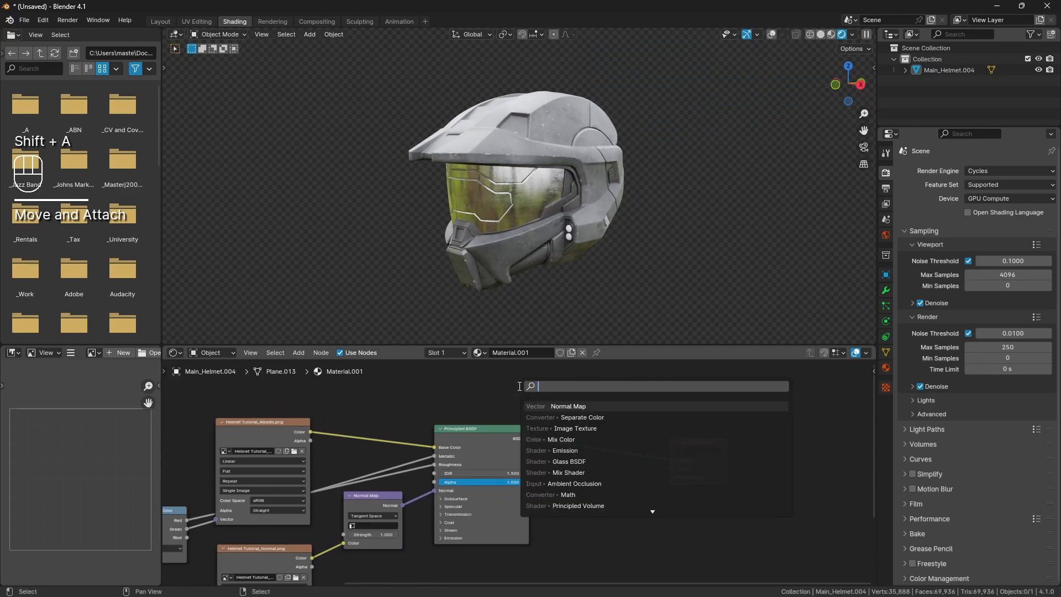
{"action": "key", "text": "Escape"}
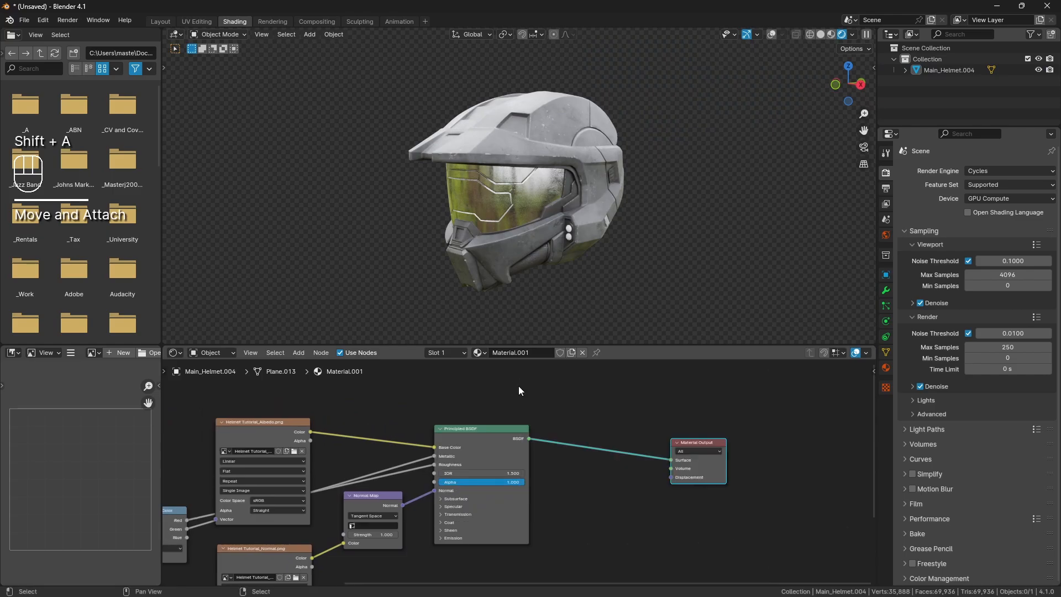
Duplicate the albedo texture node, load Helmet_Mask.tga into the copy and place it above the Principled BSDF
{"action": "left_click", "coordinate": [273, 464]}
{"action": "key", "text": "shift+d"}
{"action": "left_click", "coordinate": [453, 376]}
{"action": "left_click", "coordinate": [445, 418]}
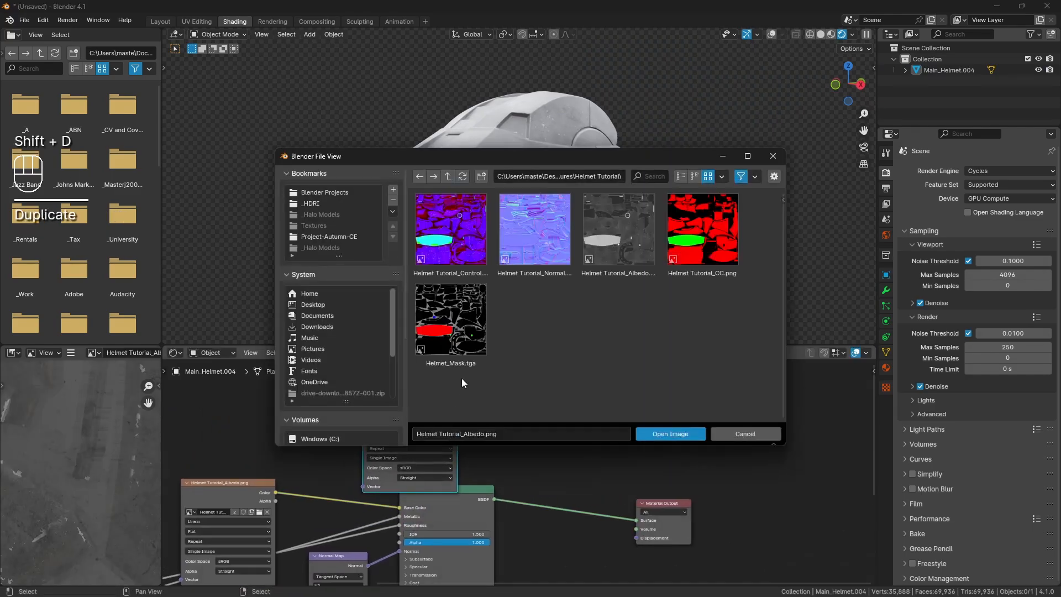
{"action": "double_click", "coordinate": [450, 319]}
{"action": "left_click_drag", "start_coordinate": [420, 388], "coordinate": [356, 376]}
Insert a Mix Shader node between the Principled BSDF and the Material Output
{"action": "key", "text": "shift+a"}
{"action": "type", "text": "mix"}
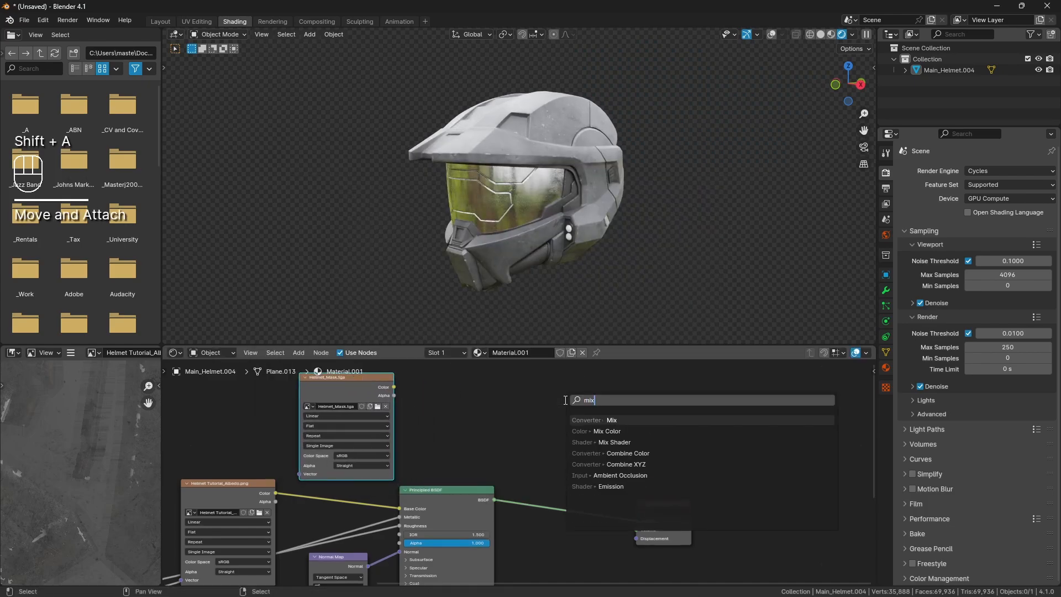
{"action": "key", "text": "Down"}
{"action": "key", "text": "Return"}
{"action": "left_click", "coordinate": [558, 511]}
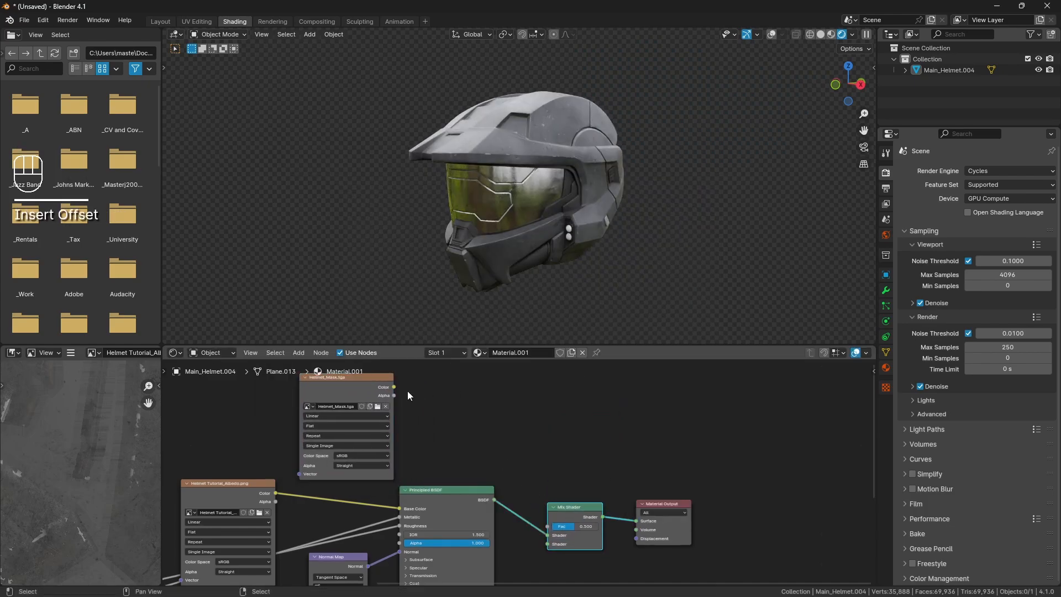
{"action": "key", "text": "shift+a"}
{"action": "left_click", "coordinate": [420, 387]}
{"action": "key", "text": "Escape"}
Duplicate the Separate Color node beside the mask texture and connect the mask's Color output to it
{"action": "middle_click_drag", "start_coordinate": [312, 513], "coordinate": [377, 473]}
{"action": "left_click", "coordinate": [194, 543]}
{"action": "key", "text": "shift+d"}
{"action": "left_click", "coordinate": [523, 389]}
{"action": "middle_click_drag", "start_coordinate": [524, 389], "coordinate": [474, 435]}
{"action": "left_click_drag", "start_coordinate": [410, 394], "coordinate": [447, 470]}
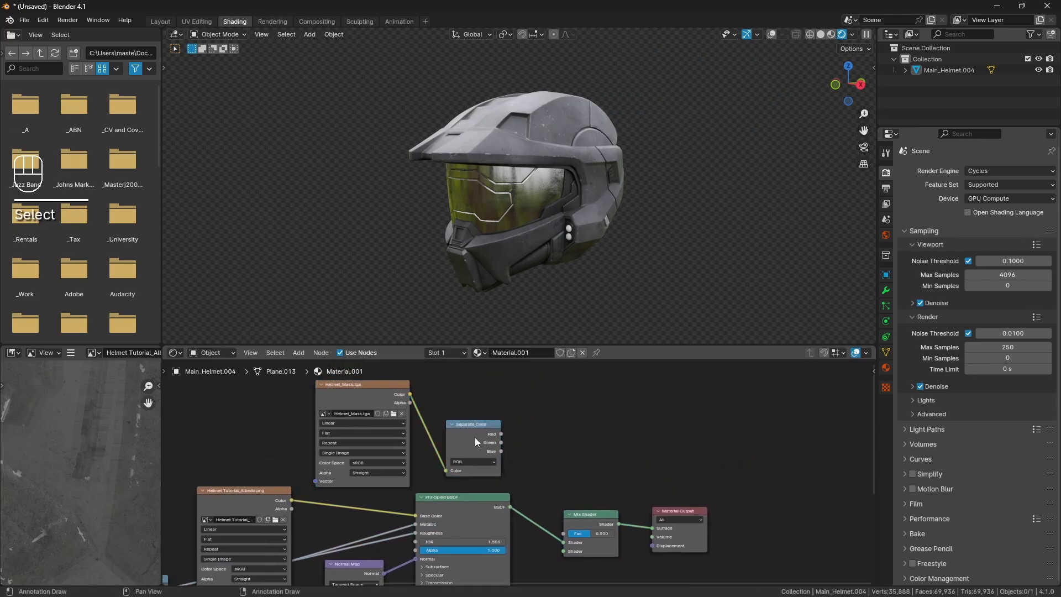
Preview the mask's separated color channels on the helmet and connect the Green channel to the Mix Shader's Fac input
{"action": "left_click", "coordinate": [476, 436], "text": "ctrl+shift"}
{"action": "left_click", "coordinate": [475, 437], "text": "ctrl+shift"}
{"action": "left_click", "coordinate": [475, 437], "text": "ctrl+shift"}
{"action": "left_click_drag", "start_coordinate": [503, 444], "coordinate": [562, 525]}
Add a Glass BSDF node and place it below the Principled BSDF
{"action": "middle_click_drag", "start_coordinate": [562, 525], "coordinate": [512, 450]}
{"action": "key", "text": "shift+a"}
{"action": "left_click", "coordinate": [523, 457]}
{"action": "type", "text": "gla"}
{"action": "key", "text": "Return"}
{"action": "left_click", "coordinate": [464, 520]}
Move the Mix Shader and Material Output farther away, reconnect them, and link the Glass BSDF to the Mix Shader's second Shader input
{"action": "left_click_drag", "start_coordinate": [537, 426], "coordinate": [659, 456]}
{"action": "left_click_drag", "start_coordinate": [546, 448], "coordinate": [670, 458]}
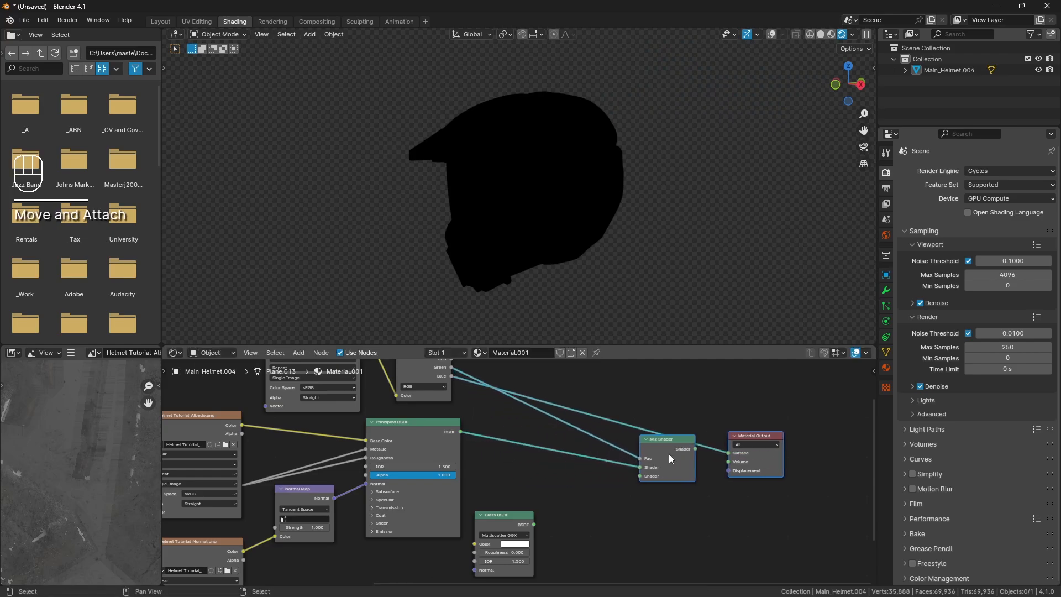
{"action": "left_click", "coordinate": [665, 445], "text": "ctrl+shift"}
{"action": "middle_click_drag", "start_coordinate": [532, 535], "coordinate": [529, 499]}
{"action": "left_click_drag", "start_coordinate": [531, 488], "coordinate": [636, 440]}
Connect the Normal Map to the Glass BSDF's Normal input and set the glass Roughness to 0.25
{"action": "left_click_drag", "start_coordinate": [330, 461], "coordinate": [473, 533]}
{"action": "left_click", "coordinate": [500, 515]}
{"action": "type", "text": ".25"}
{"action": "key", "text": "Return"}
Insert a duplicate Mix Shader before the Material Output and connect the mask's Blue channel to its Fac input
{"action": "middle_click_drag", "start_coordinate": [575, 467], "coordinate": [537, 479]}
{"action": "left_click_drag", "start_coordinate": [622, 424], "coordinate": [551, 432]}
{"action": "key", "text": "shift+d"}
{"action": "left_click", "coordinate": [653, 440]}
{"action": "middle_click_drag", "start_coordinate": [483, 382], "coordinate": [474, 444]}
{"action": "left_click_drag", "start_coordinate": [402, 413], "coordinate": [614, 515]}
{"action": "middle_click_drag", "start_coordinate": [615, 515], "coordinate": [596, 420]}
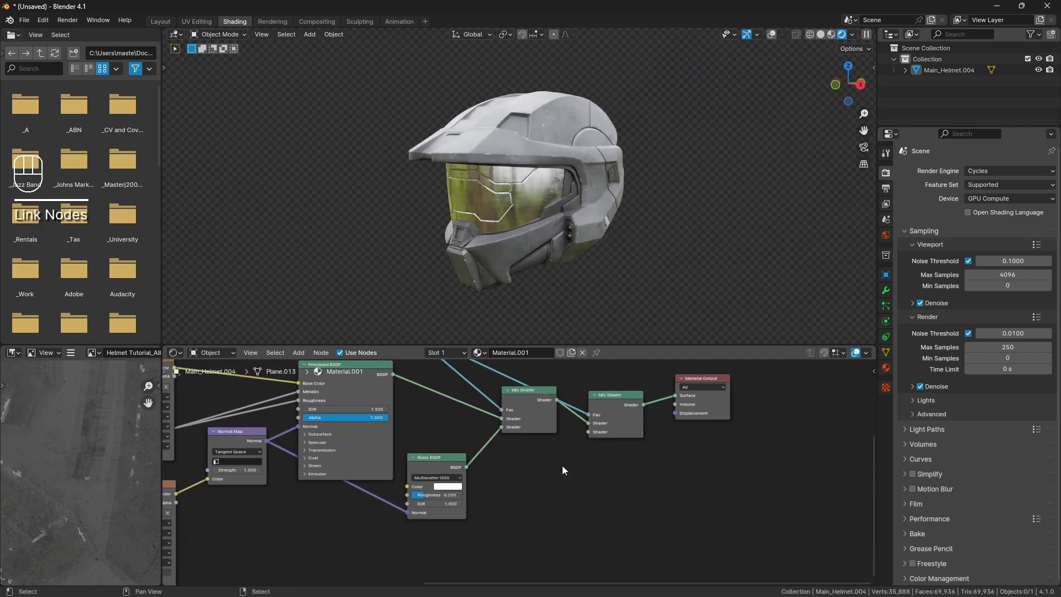
Add an Emission node with Strength 8 and connect it to the second Mix Shader's lower Shader input
{"action": "key", "text": "shift+a"}
{"action": "key", "text": "s"}
{"action": "left_click", "coordinate": [561, 467]}
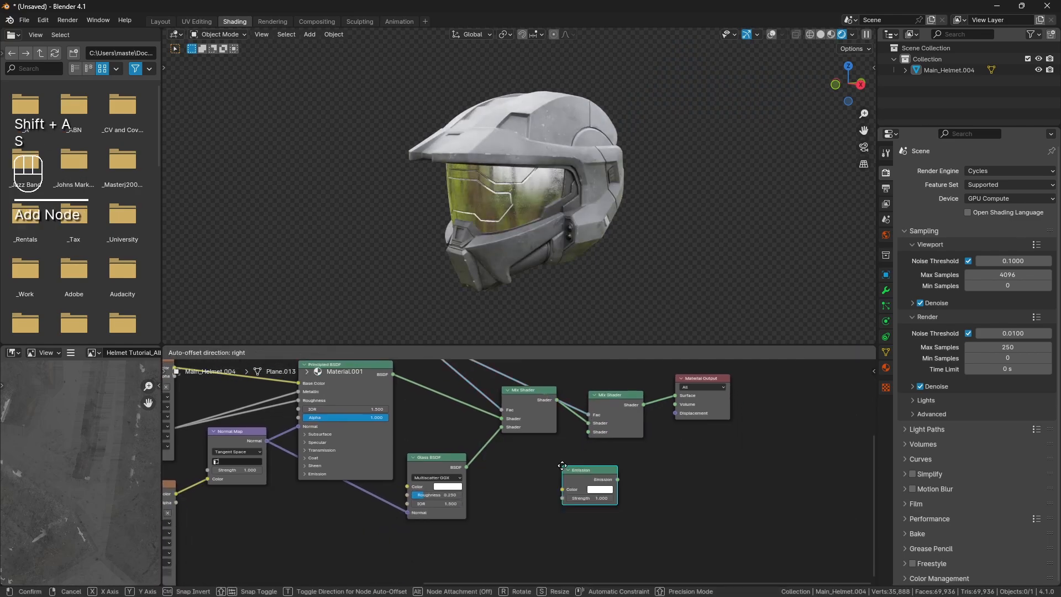
{"action": "left_click", "coordinate": [498, 461]}
{"action": "left_click_drag", "start_coordinate": [550, 476], "coordinate": [589, 431]}
{"action": "double_click", "coordinate": [525, 494]}
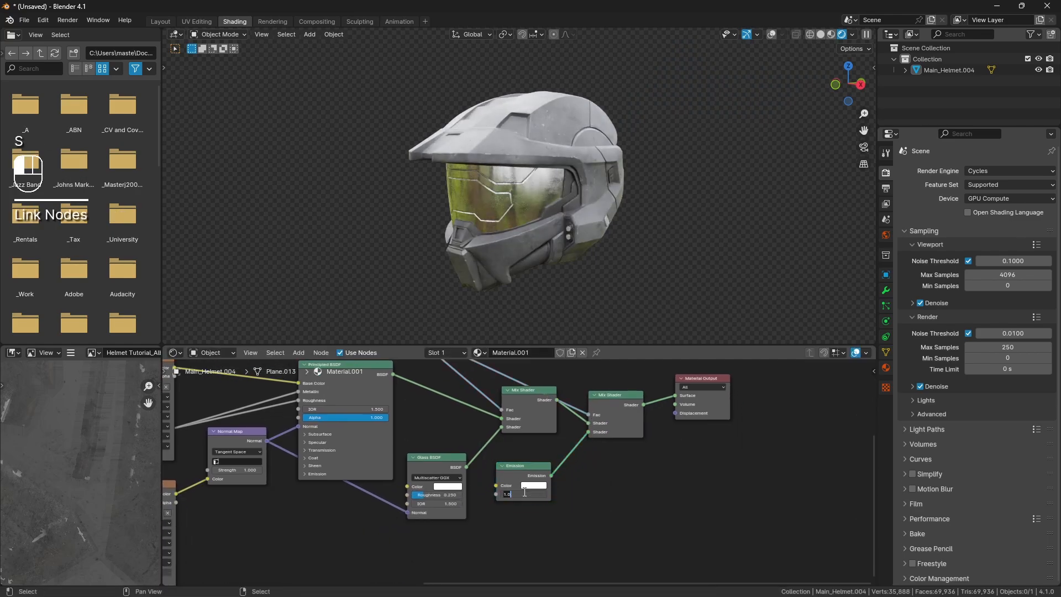
{"action": "type", "text": "8"}
{"action": "key", "text": "Return"}
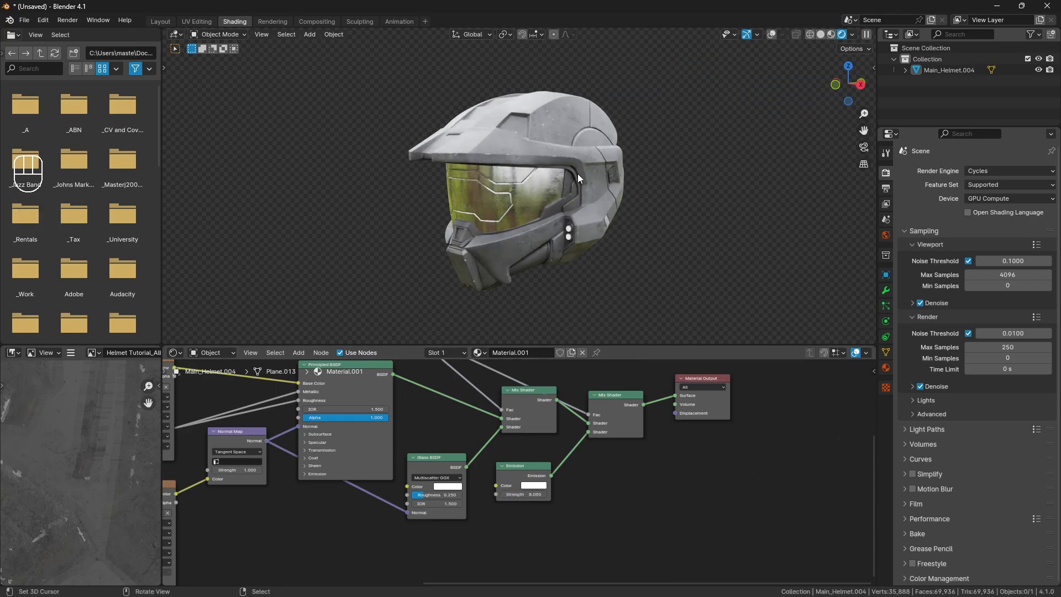
Move the albedo texture node farther away from the Principled BSDF to make room between them
{"action": "middle_click_drag", "start_coordinate": [445, 418], "coordinate": [614, 455]}
{"action": "scroll", "coordinate": [614, 455], "scroll_direction": "down", "scroll_amount": 2}
{"action": "middle_click_drag", "start_coordinate": [379, 450], "coordinate": [469, 479]}
{"action": "left_click_drag", "start_coordinate": [469, 479], "coordinate": [333, 443]}
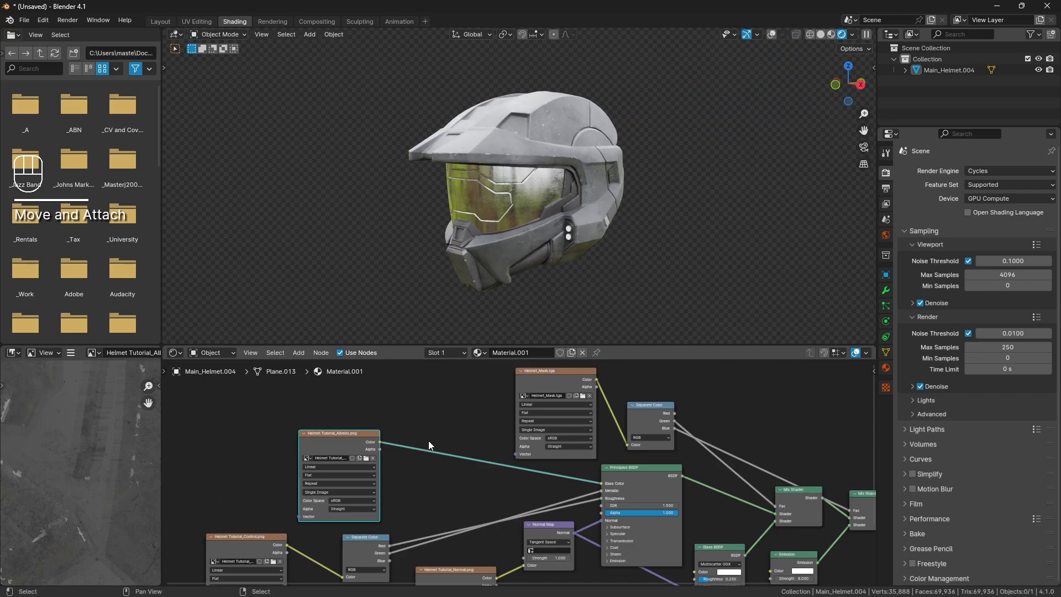
{"action": "scroll", "coordinate": [407, 445], "scroll_direction": "up", "scroll_amount": 3}
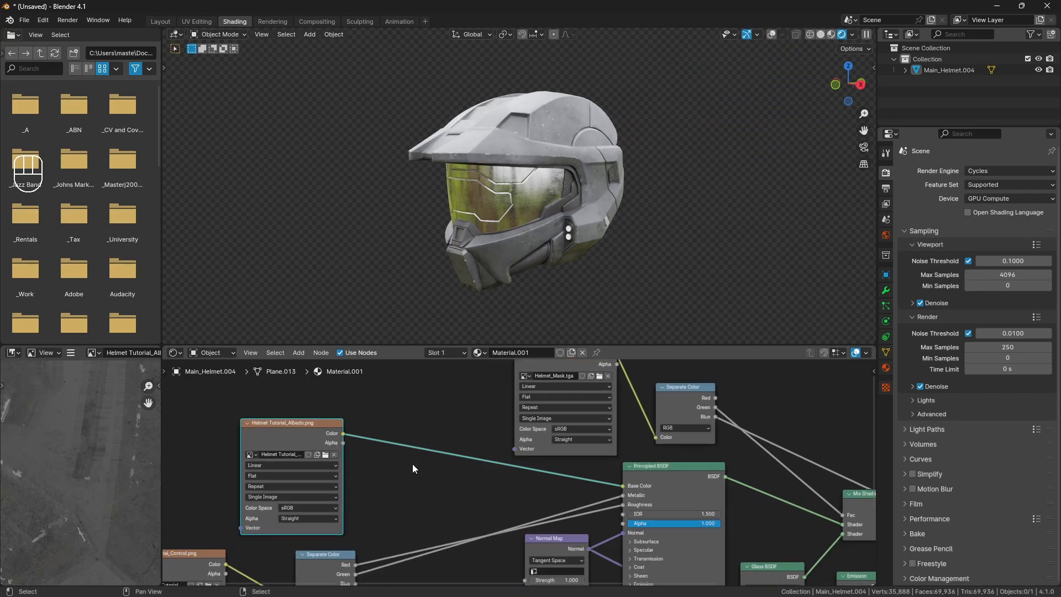
Insert a Mix Color node between the albedo texture and Base Color, set to Multiply with Factor 1.0
{"action": "middle_click_drag", "start_coordinate": [415, 395], "coordinate": [455, 409]}
{"action": "key", "text": "shift+a"}
{"action": "type", "text": "mix"}
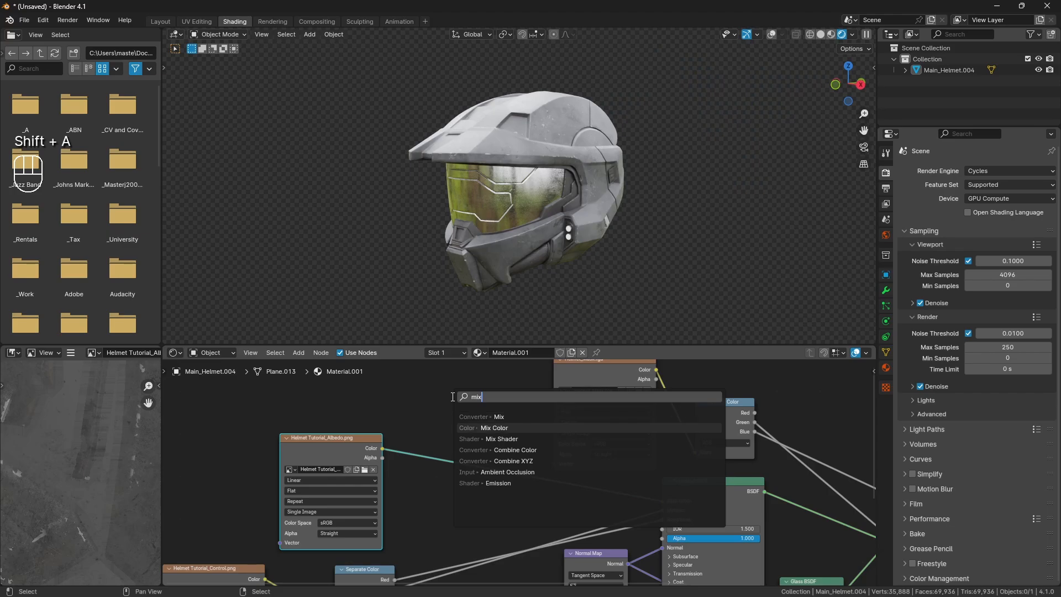
{"action": "key", "text": "Return"}
{"action": "left_click", "coordinate": [439, 412]}
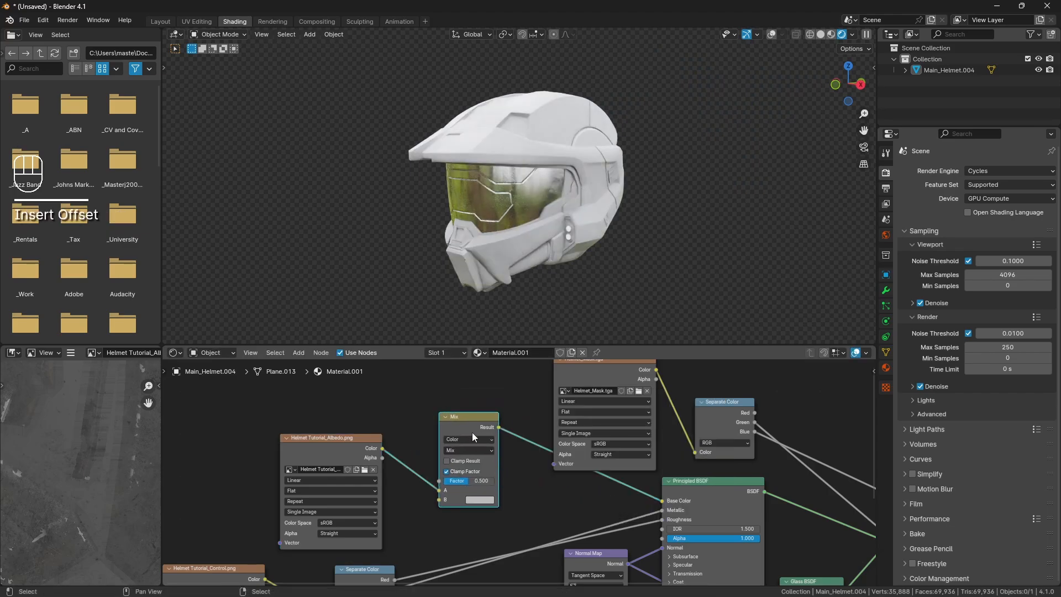
{"action": "left_click", "coordinate": [482, 450]}
{"action": "left_click", "coordinate": [476, 495]}
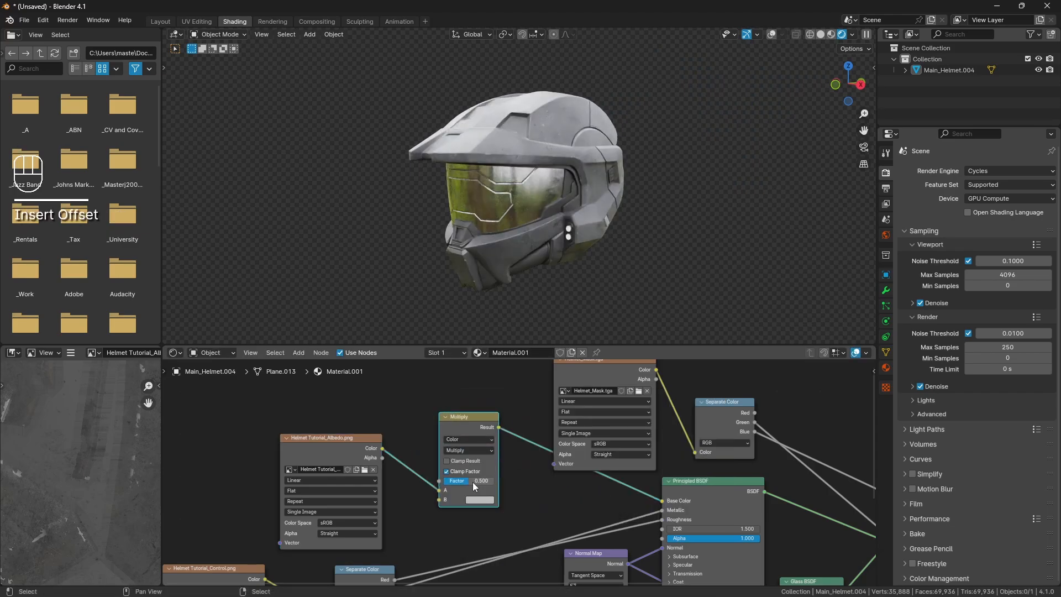
{"action": "left_click_drag", "start_coordinate": [485, 481], "coordinate": [496, 481]}
Set the Multiply node's B color to a saturated red and check the tint on the helmet
{"action": "middle_click_drag", "start_coordinate": [588, 173], "coordinate": [562, 198]}
{"action": "scroll", "coordinate": [561, 197], "scroll_direction": "up", "scroll_amount": 1}
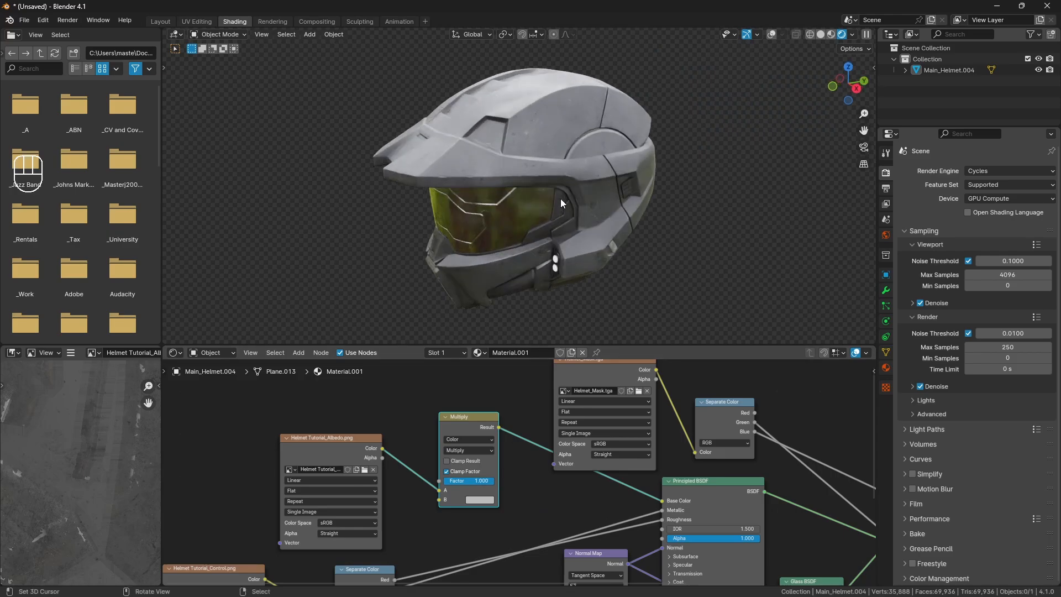
{"action": "left_click", "coordinate": [480, 499]}
{"action": "left_click_drag", "start_coordinate": [551, 378], "coordinate": [551, 365]}
{"action": "left_click_drag", "start_coordinate": [504, 415], "coordinate": [508, 433]}
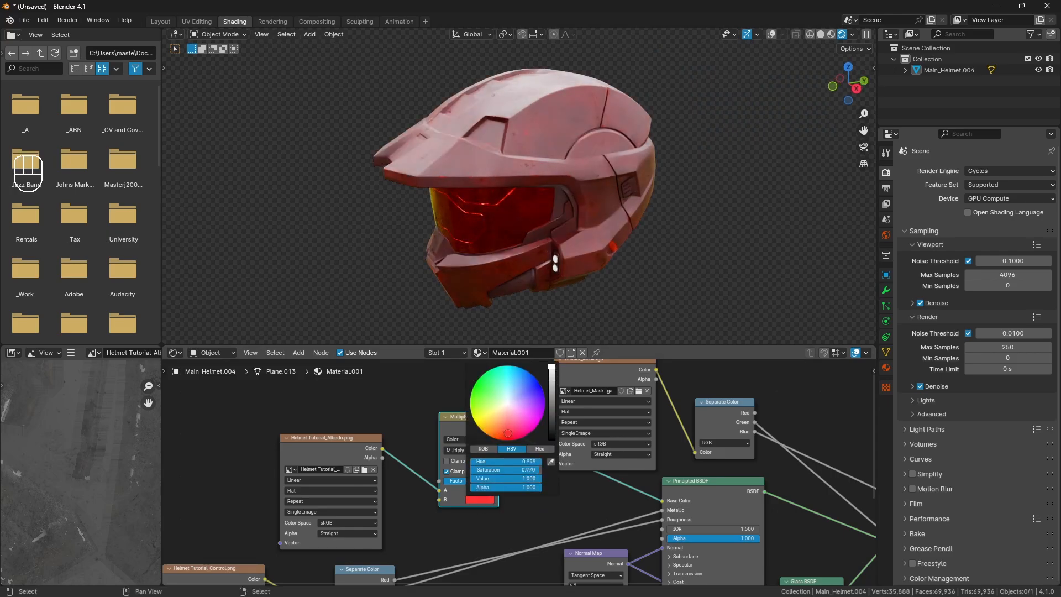
{"action": "middle_click_drag", "start_coordinate": [635, 186], "coordinate": [453, 210]}
{"action": "mouse_move", "coordinate": [531, 211]}
{"action": "middle_mouse_down"}
{"action": "mouse_move", "coordinate": [579, 199]}
{"action": "mouse_move", "coordinate": [549, 216]}
{"action": "middle_mouse_up"}
Duplicate the albedo texture node and load Helmet Tutorial_CC.png into the copy
{"action": "middle_click_drag", "start_coordinate": [294, 445], "coordinate": [527, 450]}
{"action": "left_click", "coordinate": [508, 452]}
{"action": "key", "text": "shift+d"}
{"action": "left_click", "coordinate": [297, 414]}
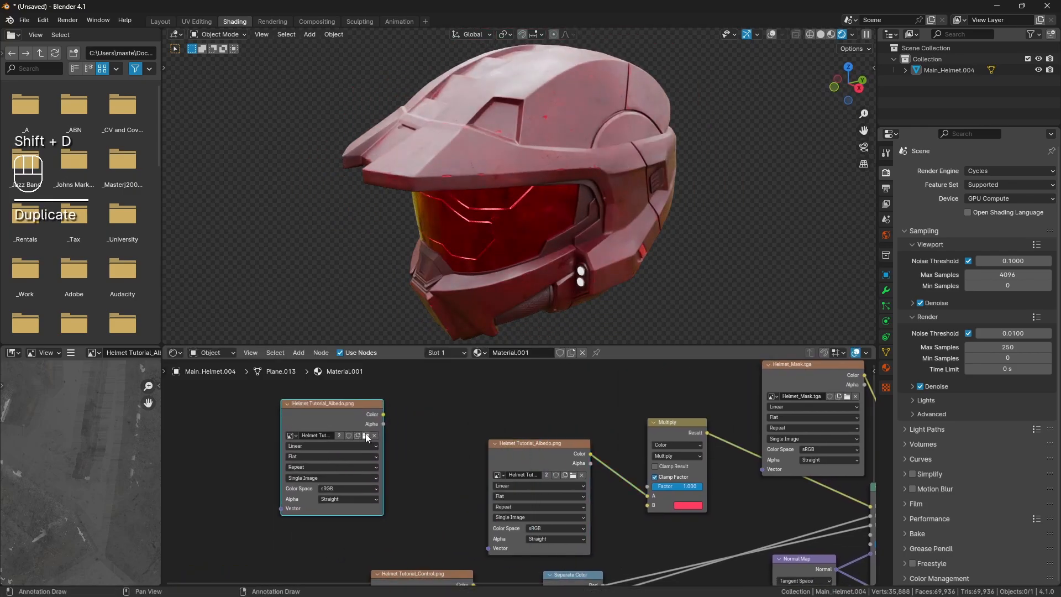
{"action": "left_click", "coordinate": [365, 436]}
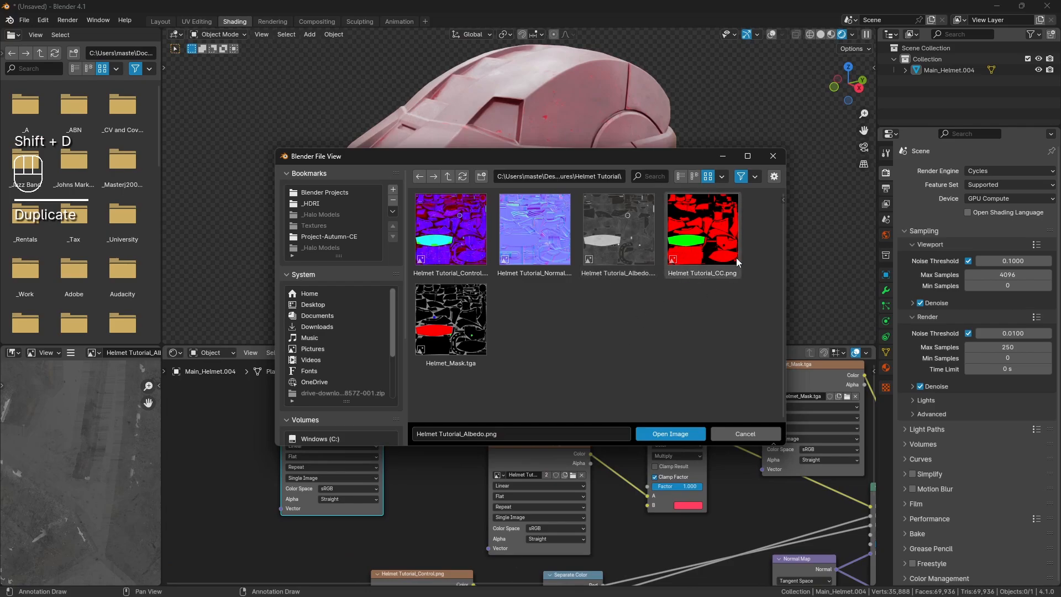
{"action": "double_click", "coordinate": [731, 225]}
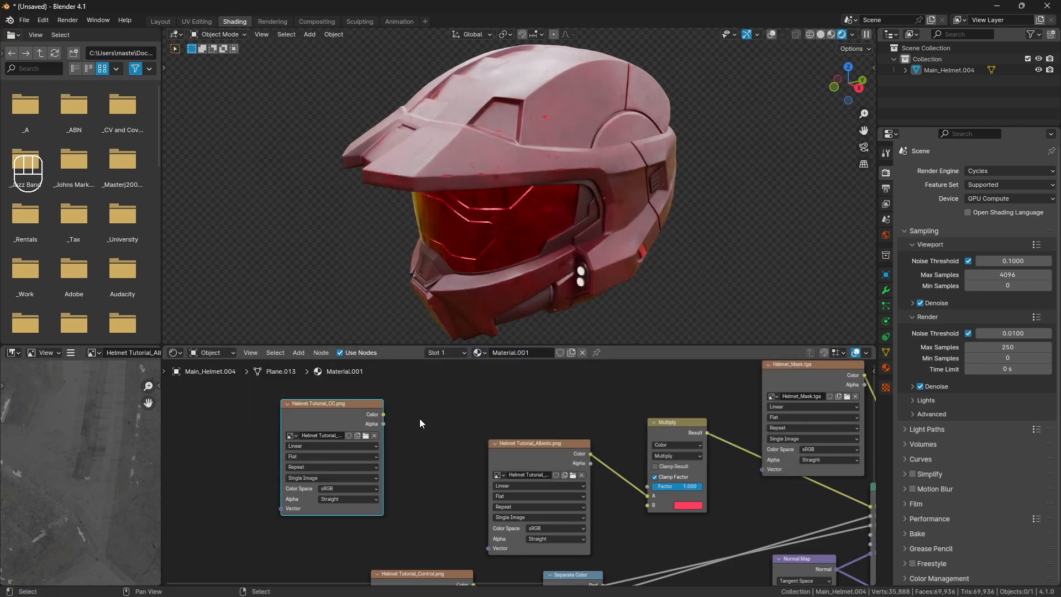
Duplicate the control map's Separate Color node, place it beside the CC texture and connect the texture's Color output to it
{"action": "middle_click_drag", "start_coordinate": [526, 477], "coordinate": [443, 423]}
{"action": "left_click", "coordinate": [469, 525]}
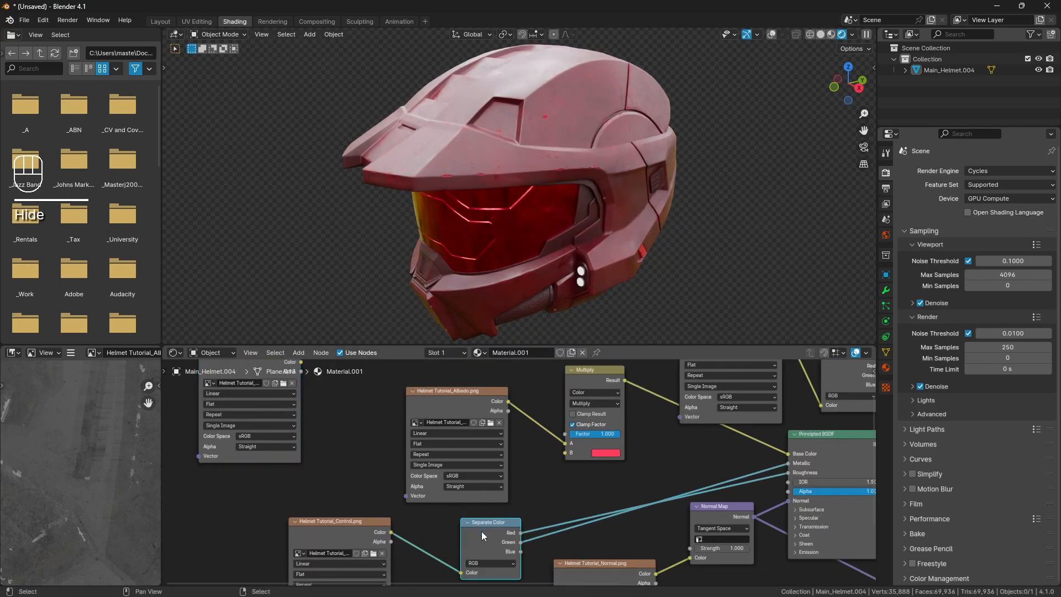
{"action": "key", "text": "shift+d"}
{"action": "key", "text": "Return"}
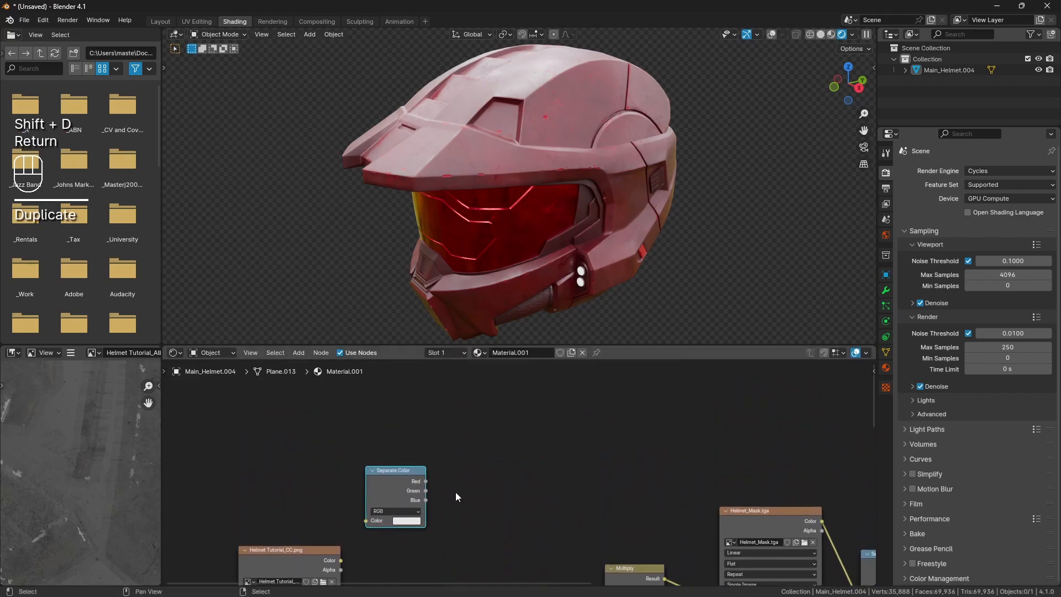
{"action": "middle_click_drag", "start_coordinate": [456, 499], "coordinate": [506, 404]}
{"action": "left_click_drag", "start_coordinate": [346, 478], "coordinate": [418, 425]}
Preview the CC mask's Red channel, connect it to the Multiply node's Factor, and preview the multiplied color on the helmet
{"action": "middle_click_drag", "start_coordinate": [498, 404], "coordinate": [420, 413]}
{"action": "left_click", "coordinate": [377, 393]}
{"action": "left_click", "coordinate": [377, 394], "text": "ctrl+shift"}
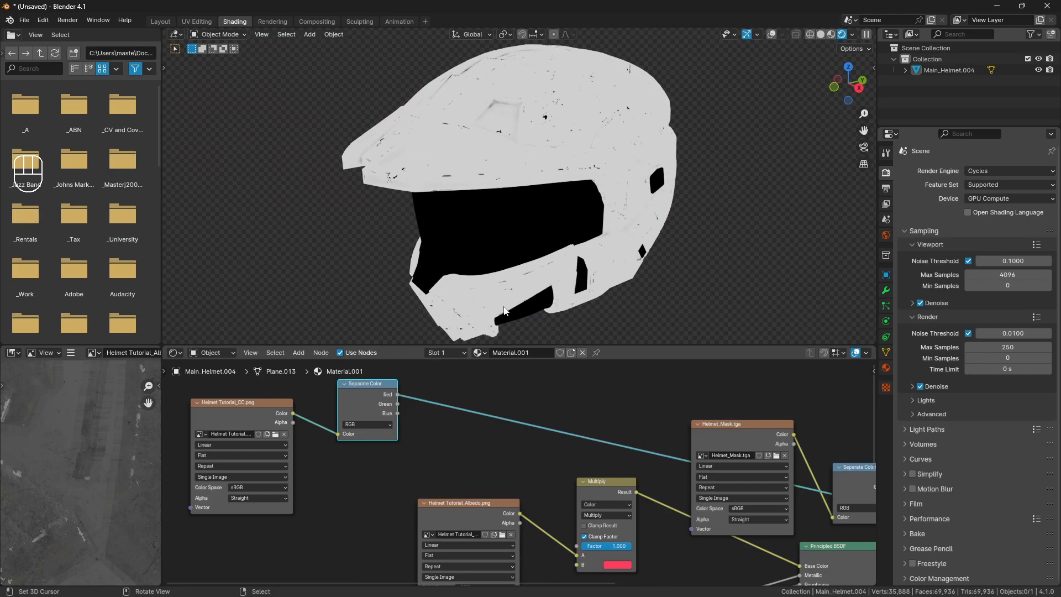
{"action": "left_click_drag", "start_coordinate": [398, 395], "coordinate": [578, 549]}
{"action": "middle_click_drag", "start_coordinate": [616, 513], "coordinate": [534, 488]}
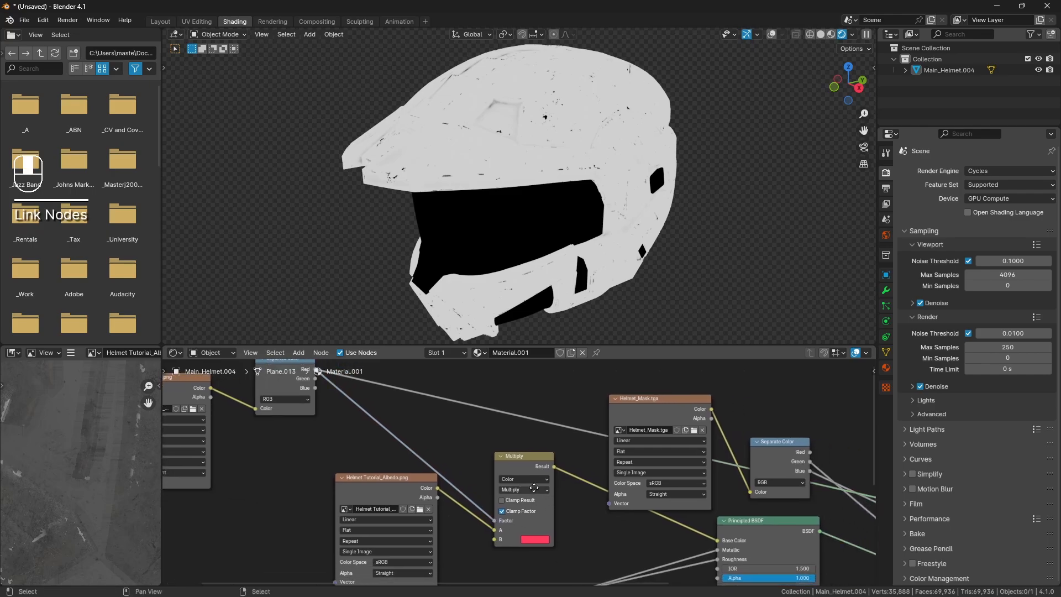
{"action": "left_click", "coordinate": [536, 463], "text": "ctrl+shift"}
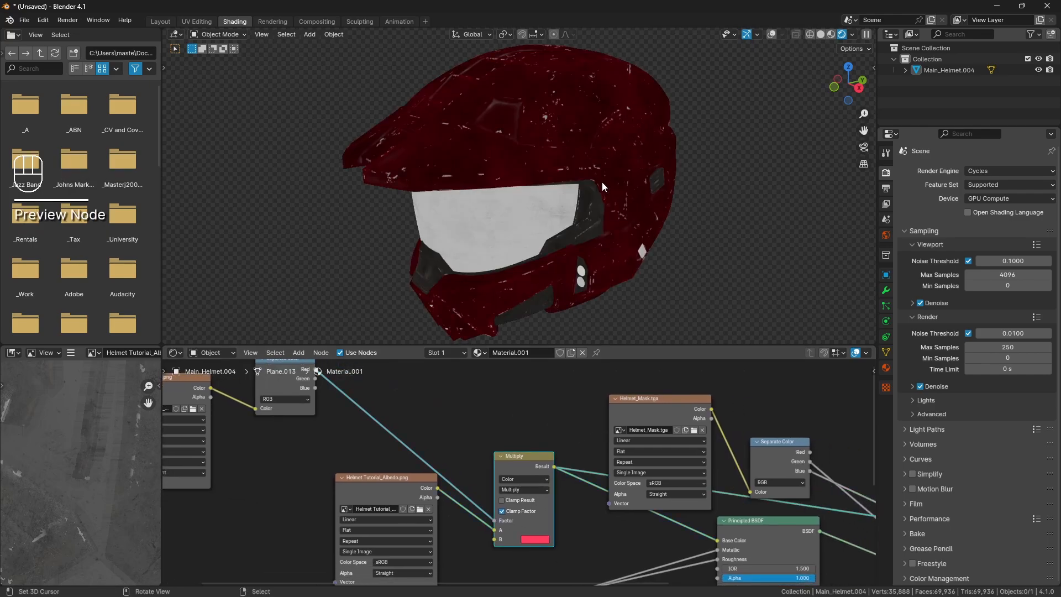
{"action": "middle_click_drag", "start_coordinate": [602, 181], "coordinate": [573, 172]}
{"action": "middle_click_drag", "start_coordinate": [572, 224], "coordinate": [564, 232]}
Set the Multiply node's B color to bright cyan
{"action": "middle_click_drag", "start_coordinate": [556, 450], "coordinate": [528, 411]}
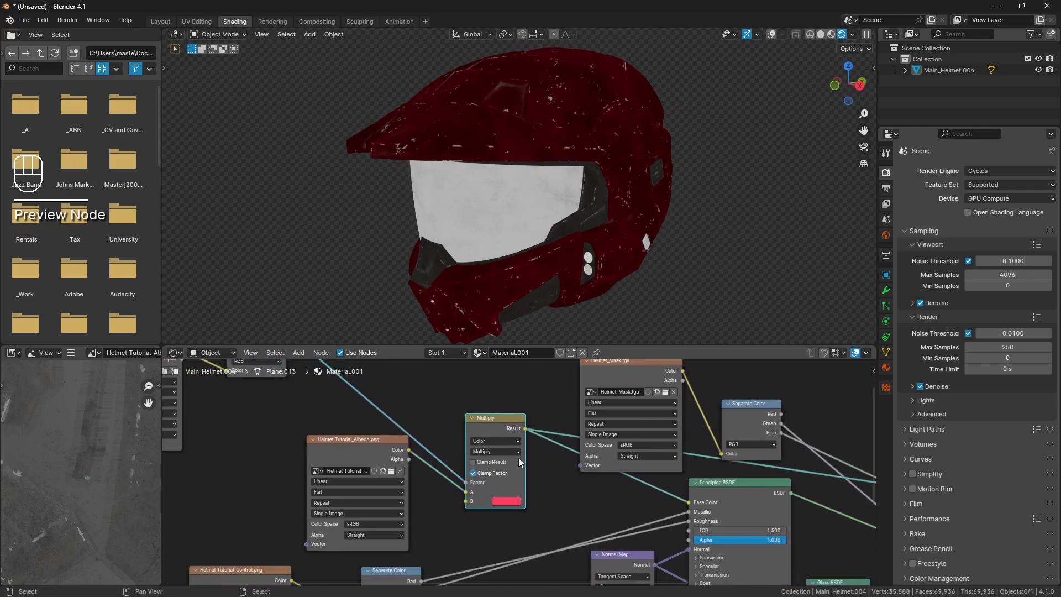
{"action": "left_click", "coordinate": [507, 501]}
{"action": "left_click_drag", "start_coordinate": [533, 435], "coordinate": [540, 368]}
Route the last Mix Shader back to the Material Output and examine the tinted helmet's scratches and surface up close
{"action": "middle_click_drag", "start_coordinate": [657, 454], "coordinate": [337, 410]}
{"action": "left_click", "coordinate": [700, 495], "text": "ctrl+shift"}
{"action": "middle_click_drag", "start_coordinate": [565, 219], "coordinate": [535, 194]}
{"action": "scroll", "coordinate": [566, 210], "scroll_direction": "up", "scroll_amount": 8}
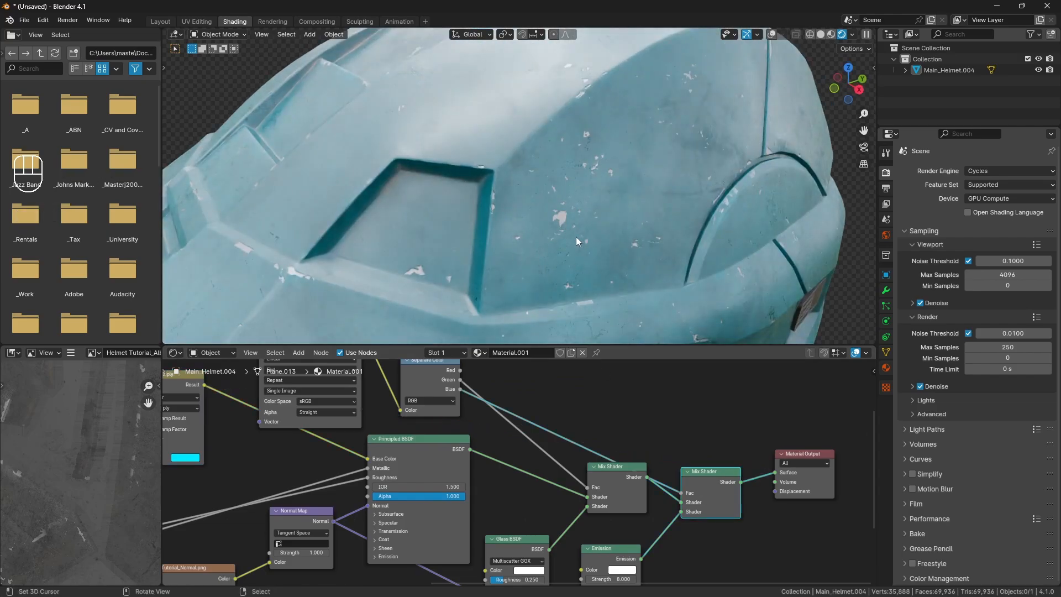
{"action": "scroll", "coordinate": [576, 236], "scroll_direction": "down", "scroll_amount": 8}
{"action": "middle_click_drag", "start_coordinate": [524, 296], "coordinate": [629, 193]}
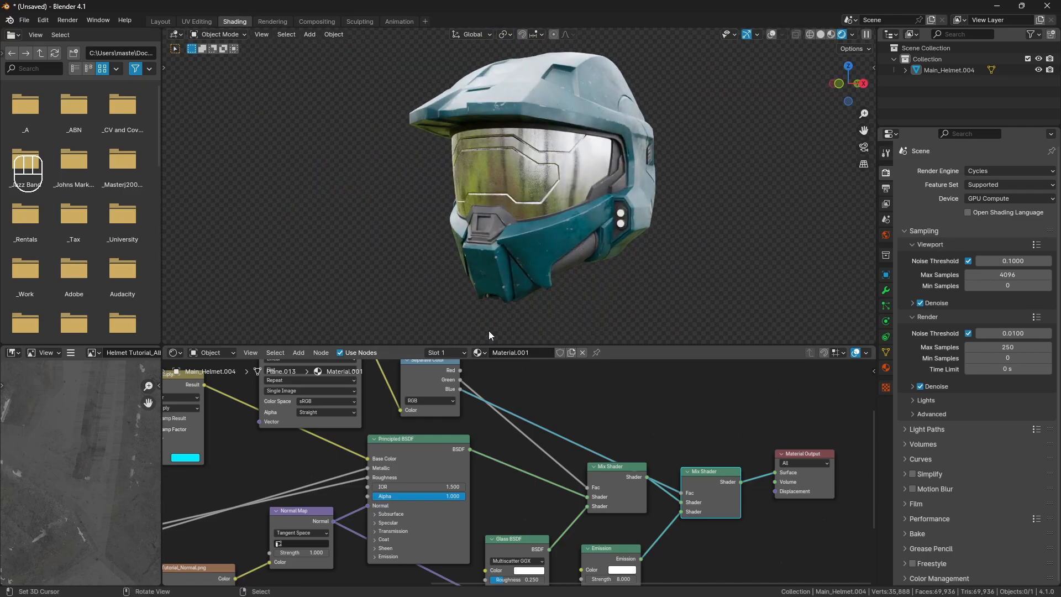
{"action": "middle_click_drag", "start_coordinate": [546, 206], "coordinate": [520, 254]}
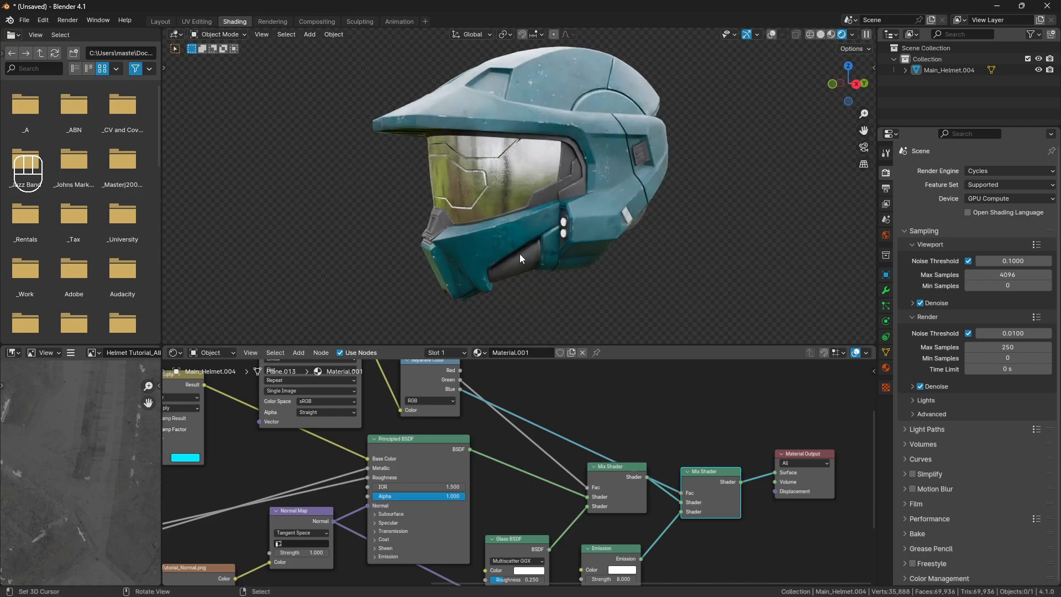
Move the albedo and Multiply nodes back toward the CC texture and insert a duplicate Multiply node after the first one
{"action": "scroll", "coordinate": [331, 443], "scroll_direction": "down", "scroll_amount": 3}
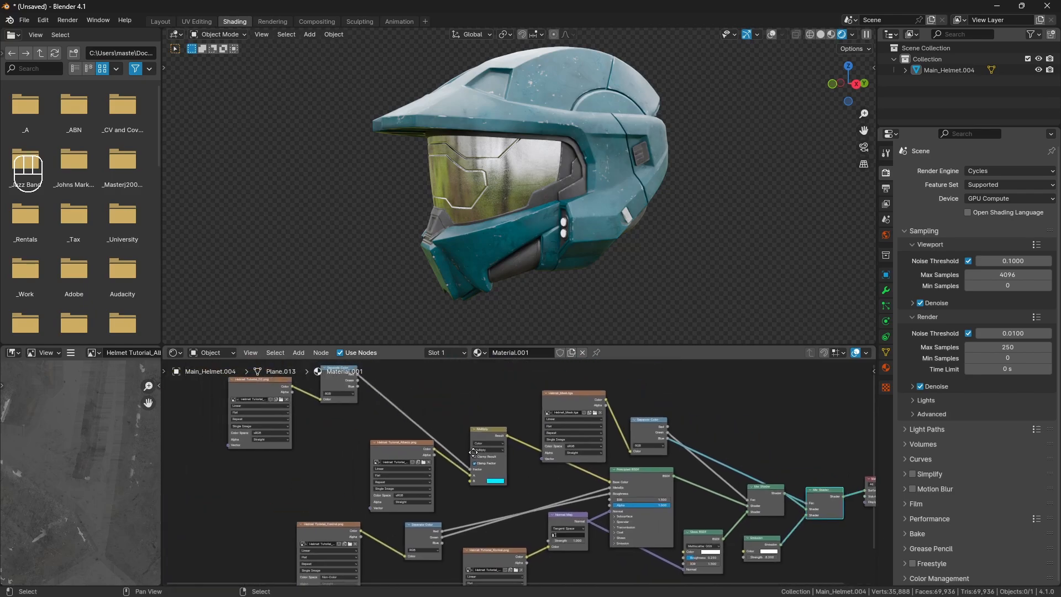
{"action": "left_click_drag", "start_coordinate": [404, 449], "coordinate": [210, 470]}
{"action": "left_click_drag", "start_coordinate": [483, 429], "coordinate": [395, 397]}
{"action": "middle_click_drag", "start_coordinate": [430, 416], "coordinate": [413, 419]}
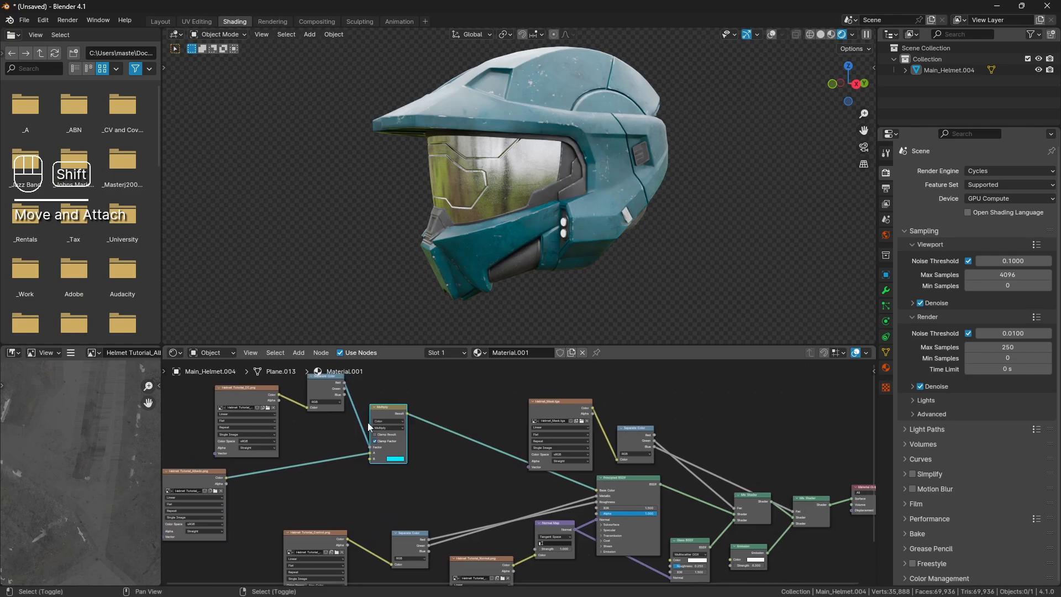
{"action": "key", "text": "shift+d"}
{"action": "left_click", "coordinate": [479, 417]}
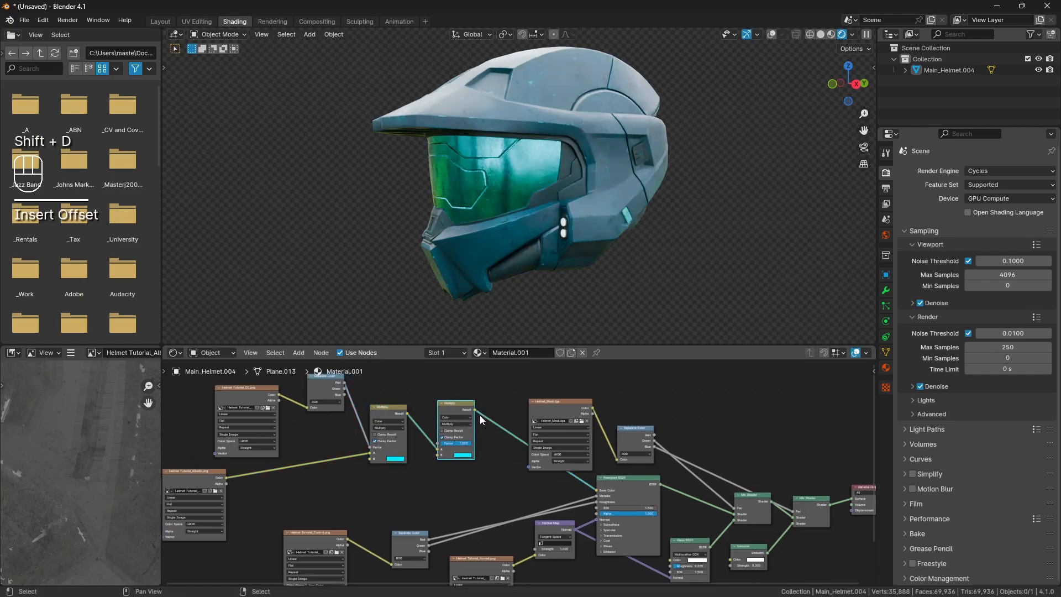
Connect the CC mask's Green channel to the second Multiply node's Factor input
{"action": "scroll", "coordinate": [479, 416], "scroll_direction": "up", "scroll_amount": 1}
{"action": "scroll", "coordinate": [502, 457], "scroll_direction": "up", "scroll_amount": 2}
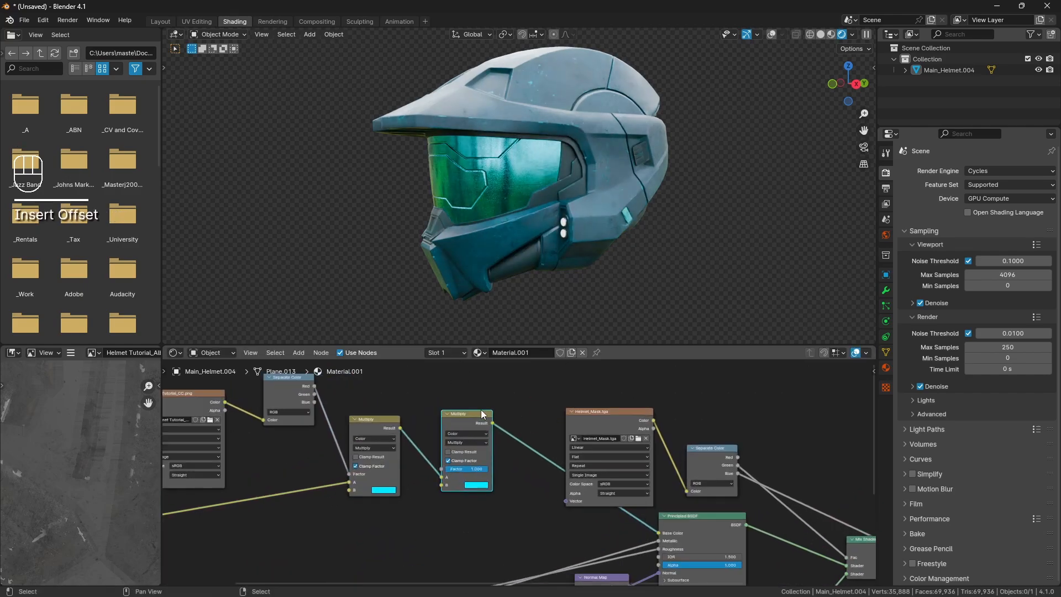
{"action": "middle_click_drag", "start_coordinate": [350, 410], "coordinate": [382, 429]}
{"action": "left_click_drag", "start_coordinate": [344, 414], "coordinate": [387, 456]}
{"action": "left_click_drag", "start_coordinate": [487, 489], "coordinate": [485, 489]}
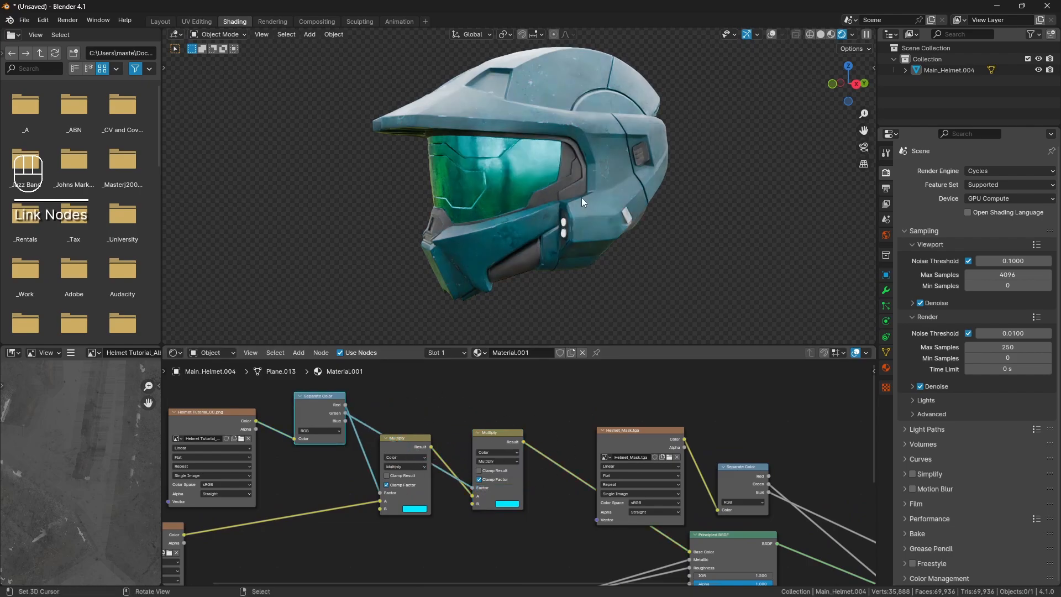
Set the second Multiply node's B color to pink and check the visor from several angles
{"action": "left_click", "coordinate": [512, 504]}
{"action": "mouse_move", "coordinate": [534, 428]}
{"action": "left_mouse_down"}
{"action": "mouse_move", "coordinate": [523, 434]}
{"action": "mouse_move", "coordinate": [542, 437]}
{"action": "left_mouse_up"}
{"action": "middle_click_drag", "start_coordinate": [510, 209], "coordinate": [556, 213]}
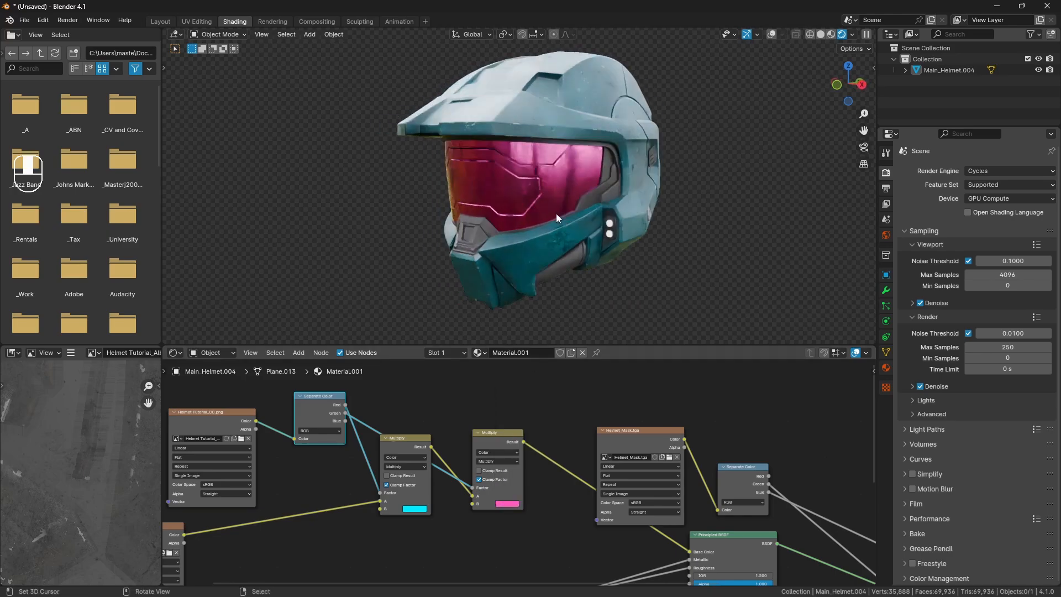
{"action": "scroll", "coordinate": [556, 213], "scroll_direction": "up", "scroll_amount": 2}
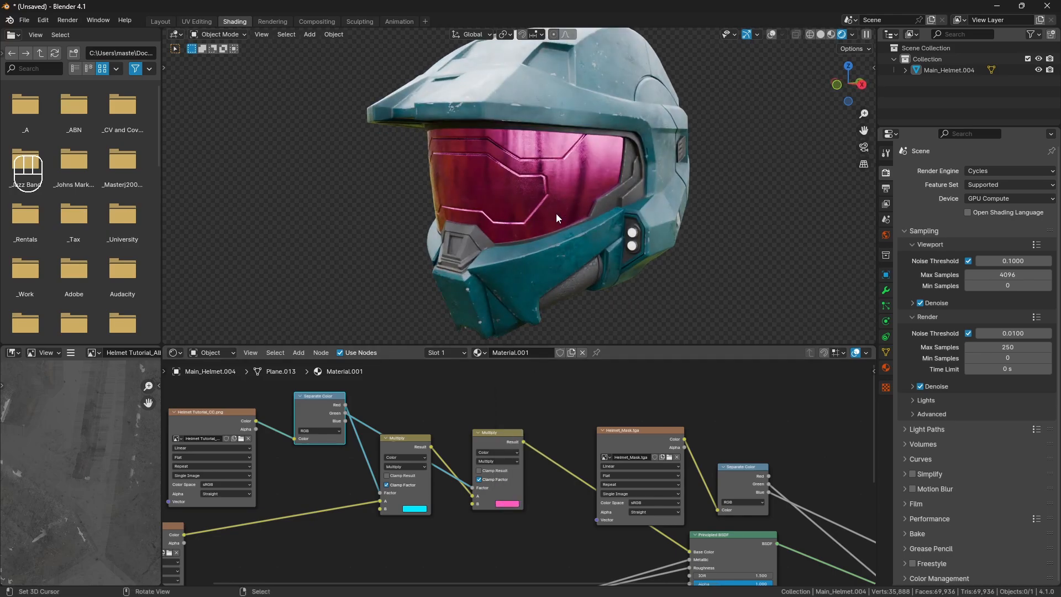
{"action": "middle_click_drag", "start_coordinate": [556, 214], "coordinate": [509, 210]}
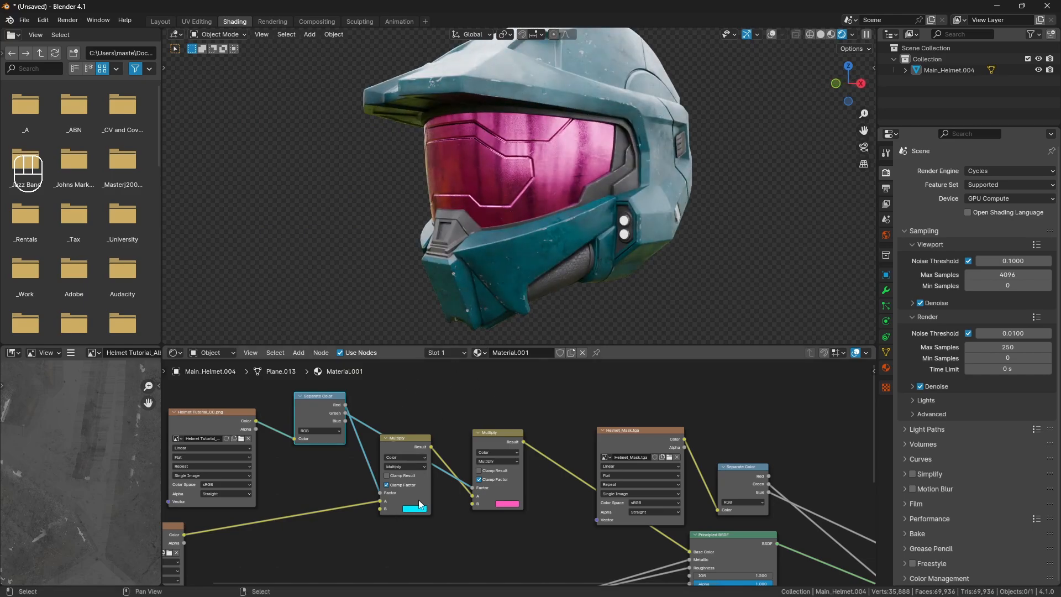
{"action": "middle_click_drag", "start_coordinate": [568, 197], "coordinate": [516, 180]}
{"action": "middle_click_drag", "start_coordinate": [572, 230], "coordinate": [594, 235]}
{"action": "middle_click_drag", "start_coordinate": [414, 359], "coordinate": [445, 396]}
{"action": "key", "text": "shift+a"}
{"action": "type", "text": "fre"}
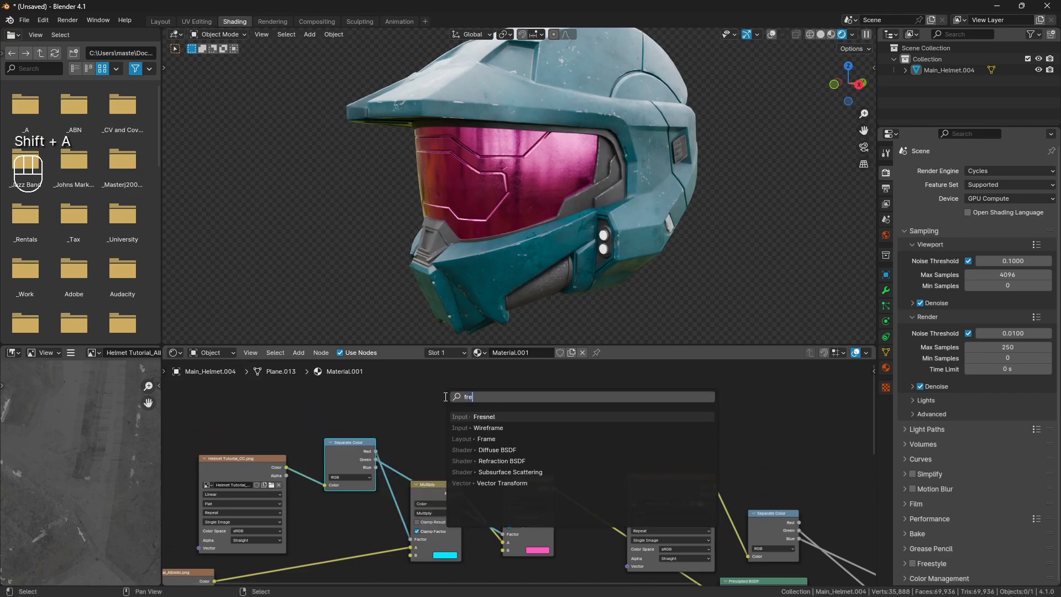
{"action": "key", "text": "Return"}
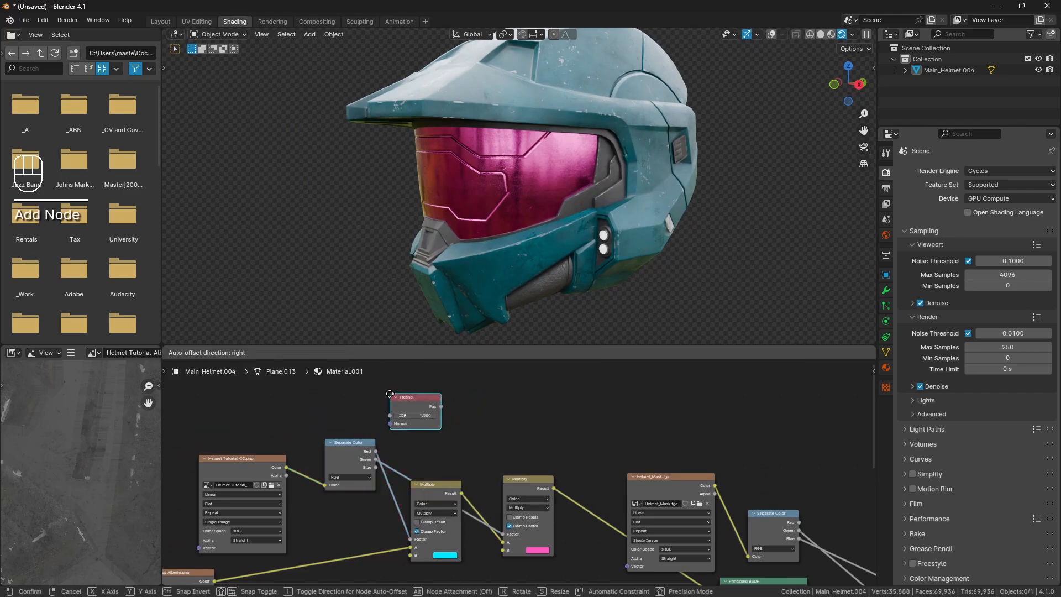
{"action": "left_click", "coordinate": [416, 399]}
{"action": "left_click", "coordinate": [430, 399], "text": "ctrl+shift"}
{"action": "key", "text": "x"}
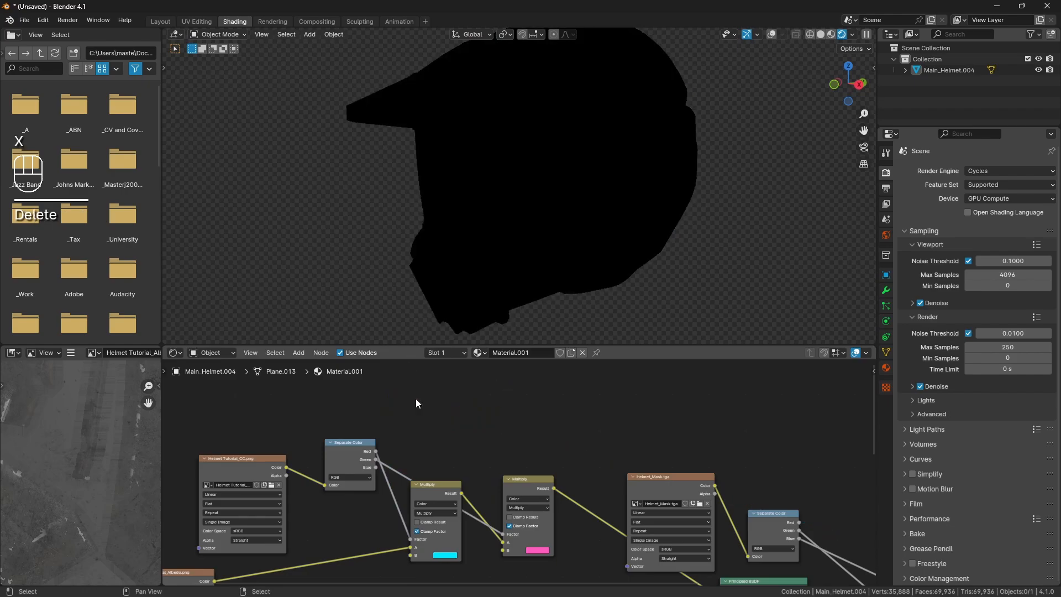
Route the last Mix Shader back to the Material Output's Surface in the rendered view
{"action": "key", "text": "shift+z"}
{"action": "middle_click_drag", "start_coordinate": [619, 408], "coordinate": [322, 307]}
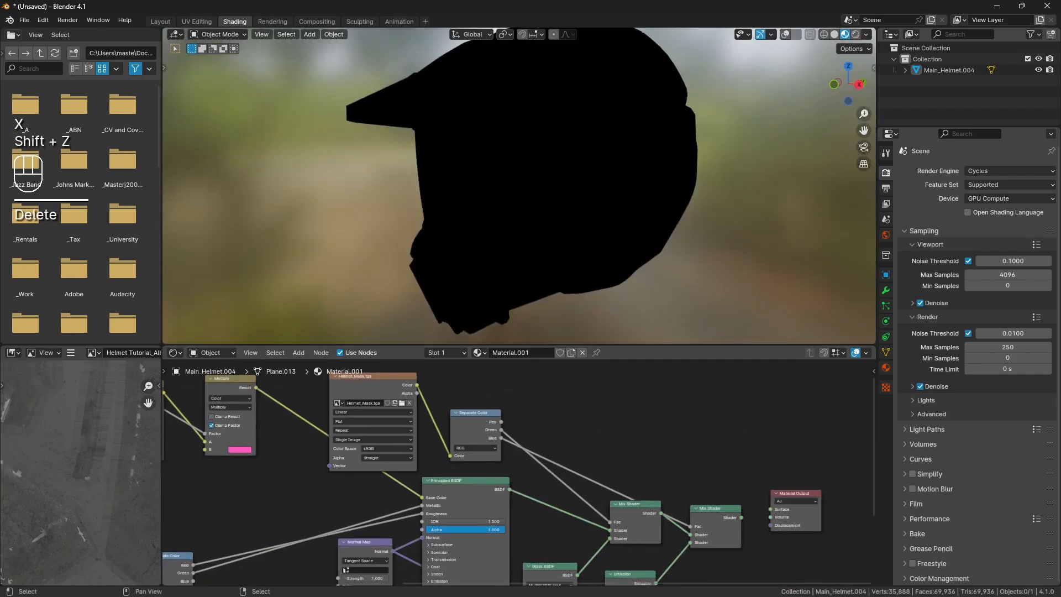
{"action": "key", "text": "shift+z"}
{"action": "left_click", "coordinate": [710, 520], "text": "ctrl+shift"}
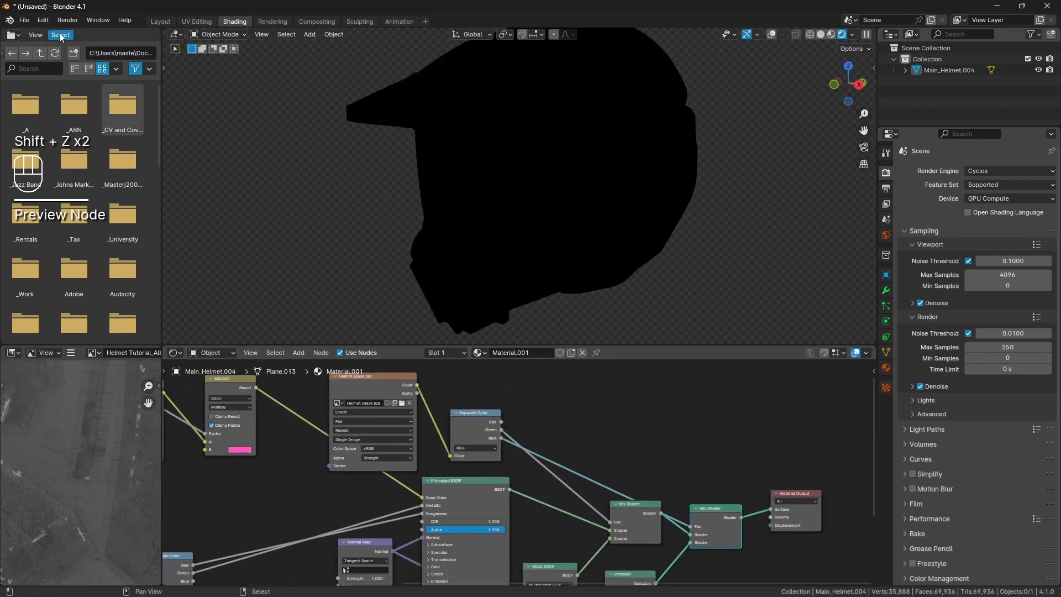
Append the Fresnel.001 node group from RDR2 + H5.blend in the Blender Projects folder RDR2 +H5
{"action": "left_click", "coordinate": [24, 20]}
{"action": "mouse_move", "coordinate": [58, 179]}
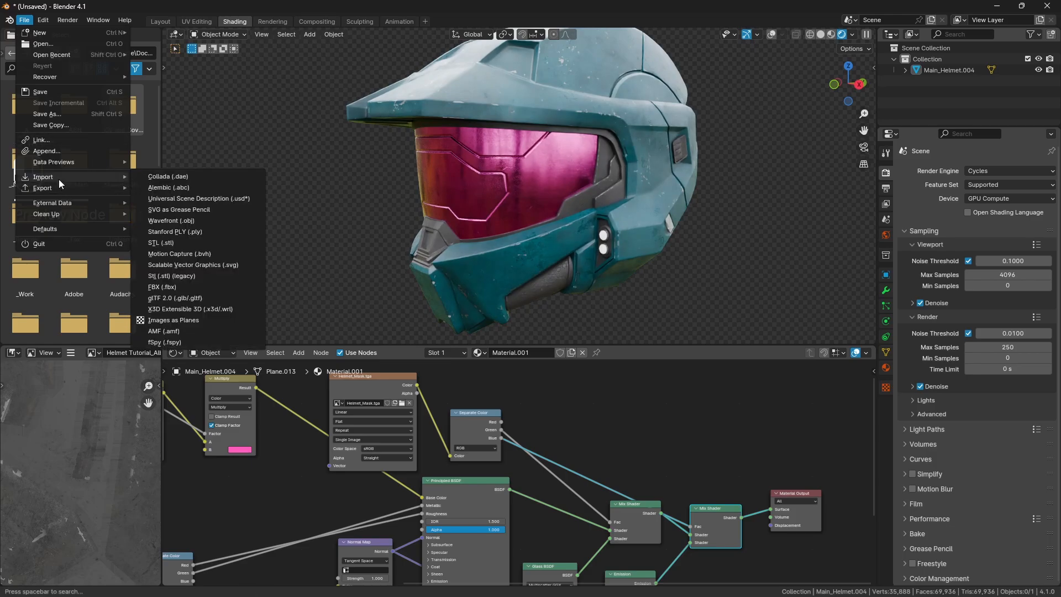
{"action": "left_click", "coordinate": [62, 149]}
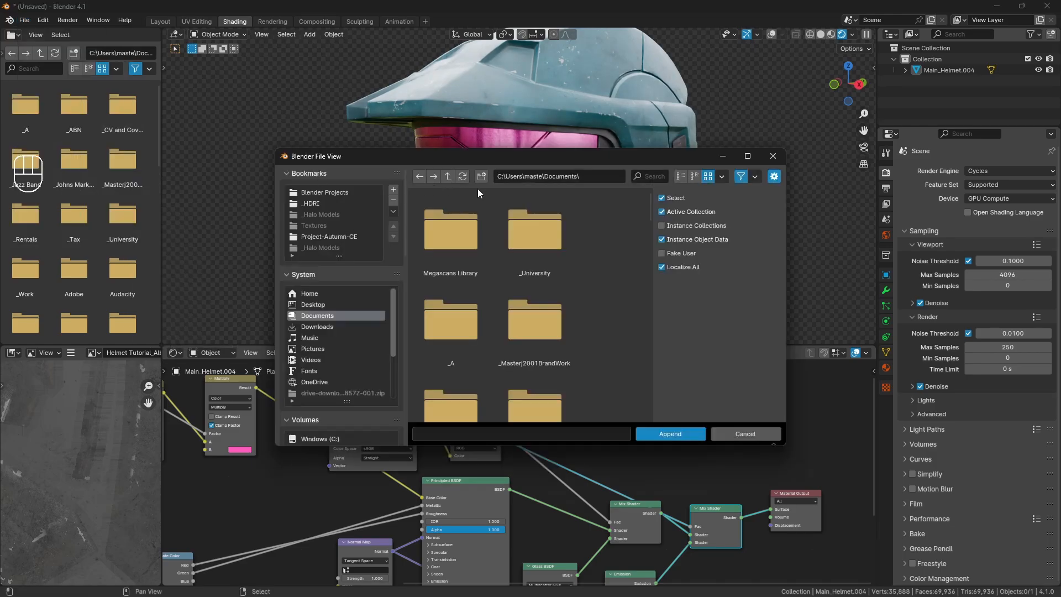
{"action": "left_click", "coordinate": [755, 158]}
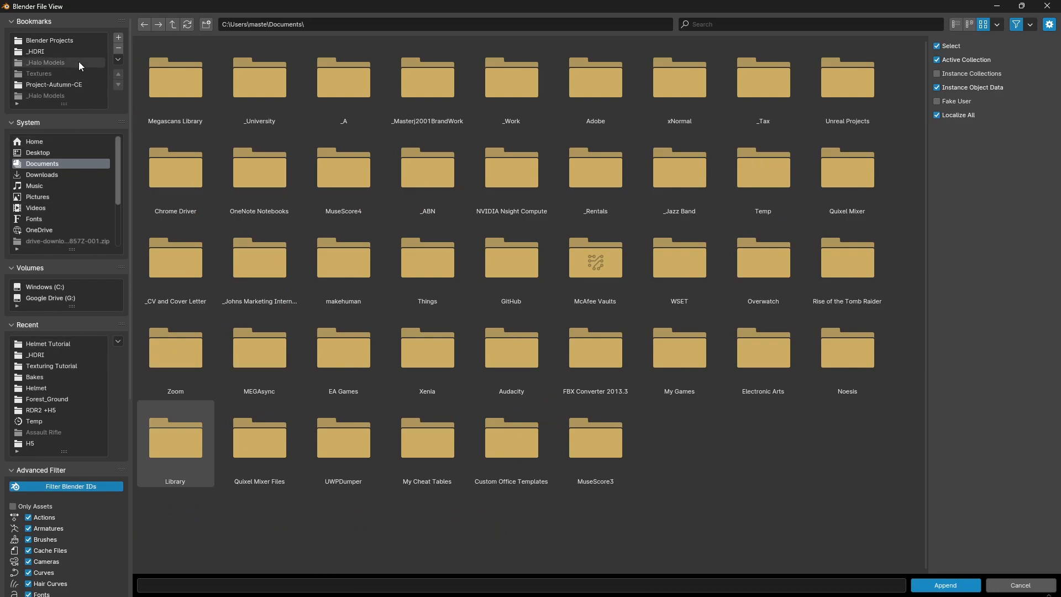
{"action": "left_click", "coordinate": [78, 43]}
{"action": "left_click", "coordinate": [264, 97]}
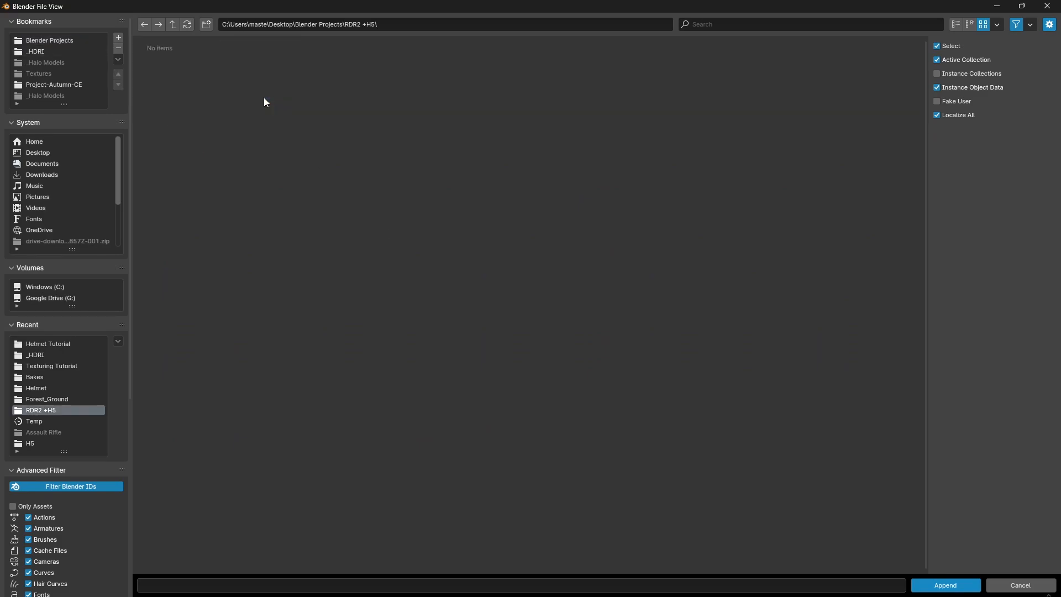
{"action": "left_click", "coordinate": [574, 91]}
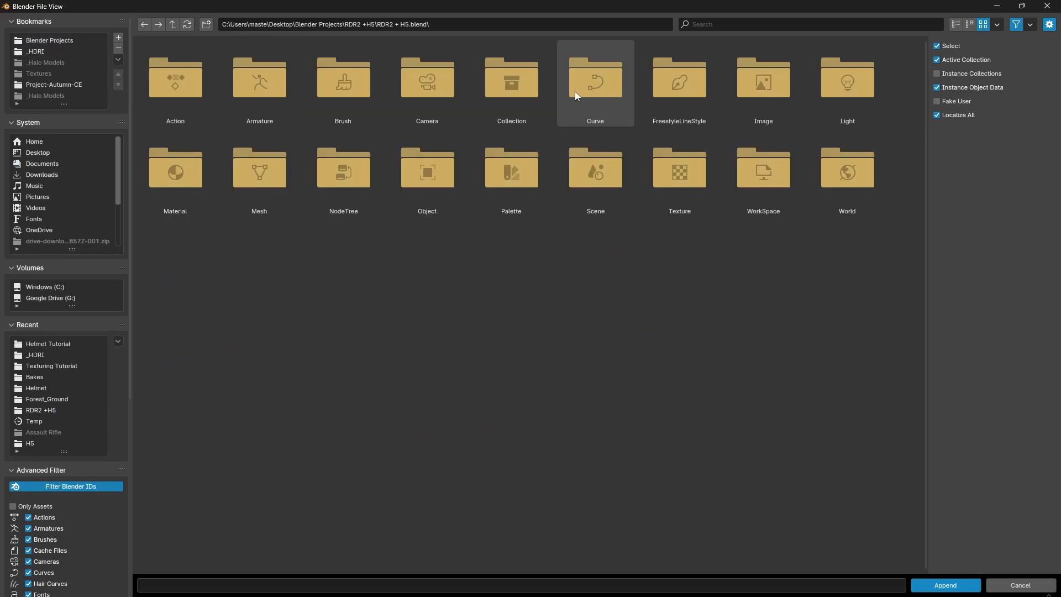
{"action": "left_click", "coordinate": [346, 184]}
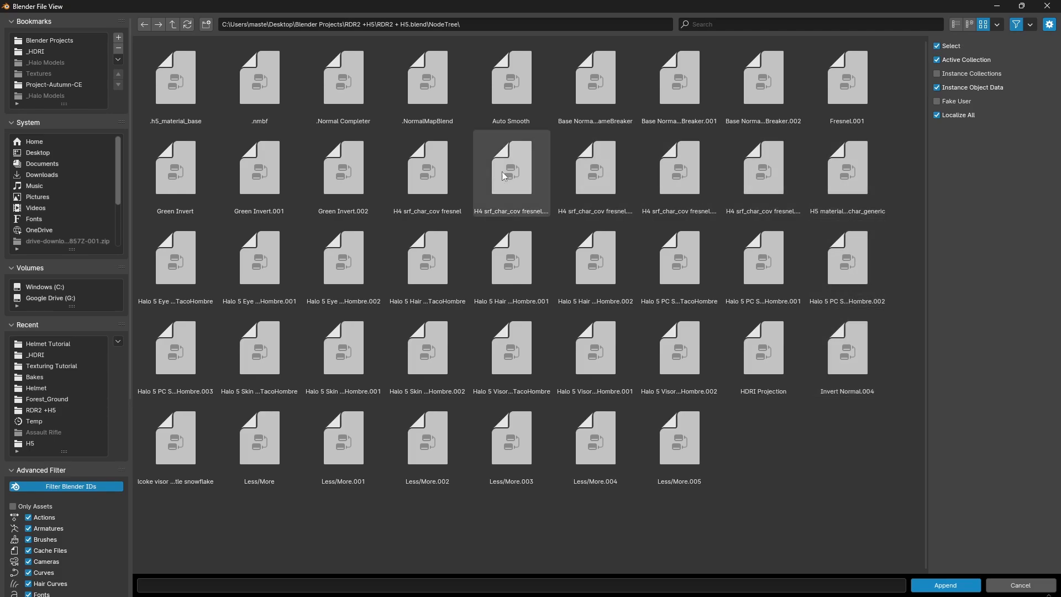
{"action": "double_click", "coordinate": [855, 101]}
Add the appended Fresnel.001 group to the material above the first Multiply node
{"action": "middle_click_drag", "start_coordinate": [263, 369], "coordinate": [417, 460]}
{"action": "middle_click_drag", "start_coordinate": [337, 386], "coordinate": [384, 407]}
{"action": "key", "text": "shift+a"}
{"action": "type", "text": "fre"}
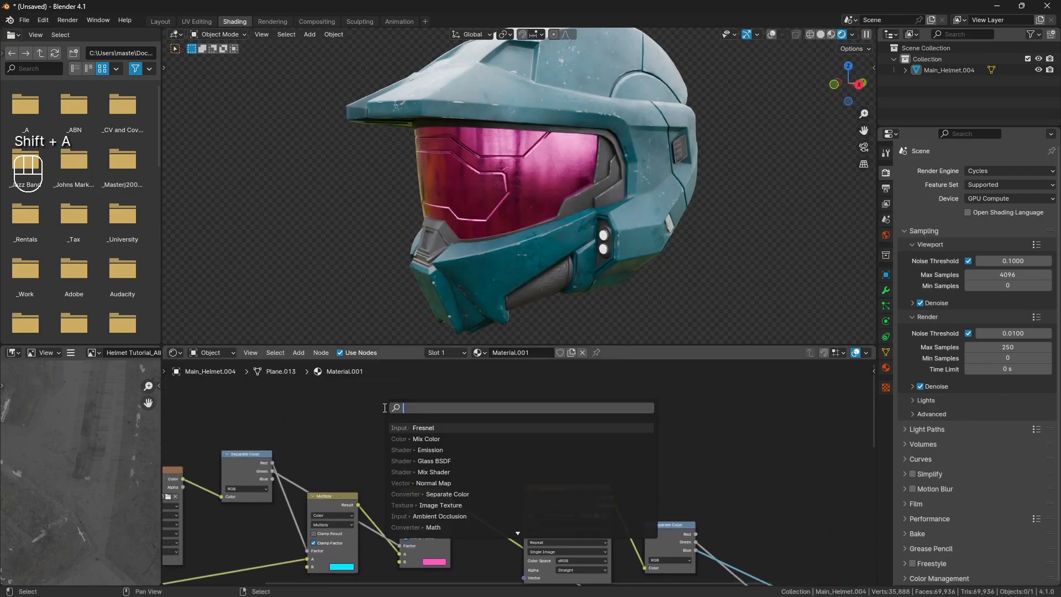
{"action": "key", "text": "Down"}
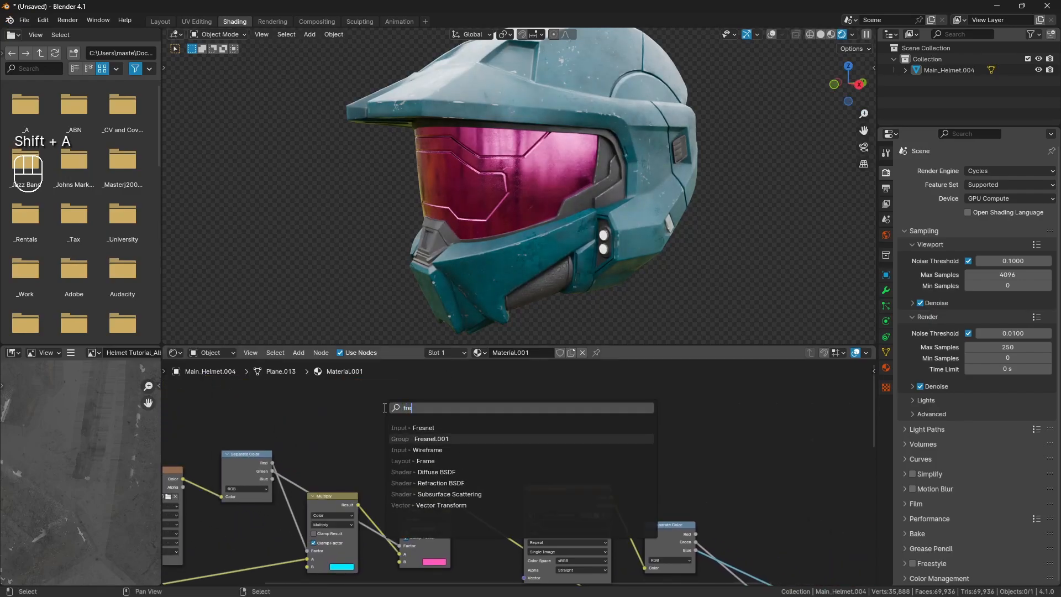
{"action": "key", "text": "Return"}
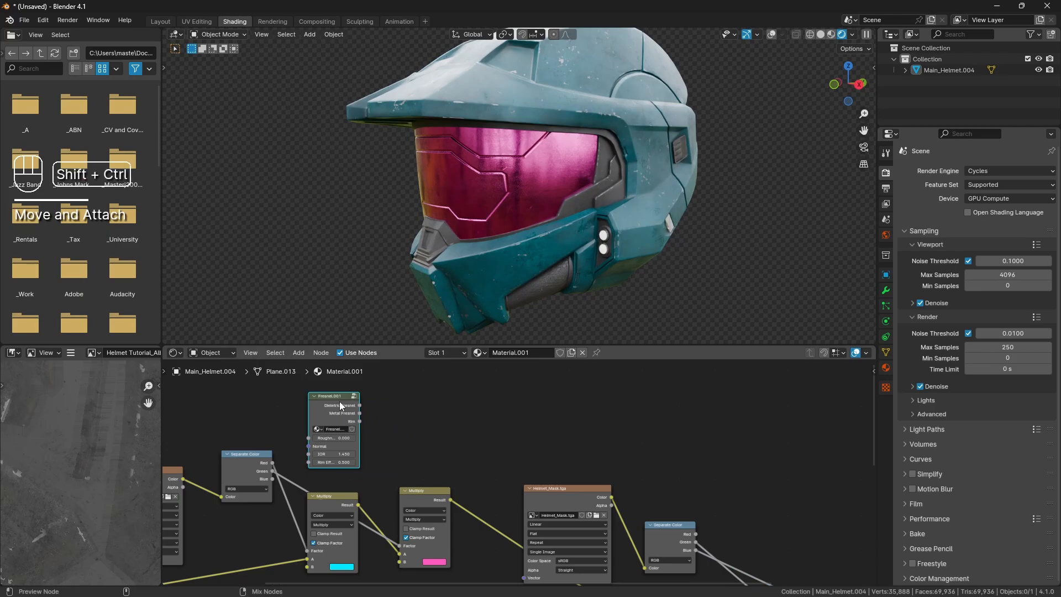
Preview the Fresnel.001 group's Dielectric Fresnel, Metal Fresnel and Rim outputs on the helmet
{"action": "left_click", "coordinate": [340, 407], "text": "ctrl+shift"}
{"action": "middle_click_drag", "start_coordinate": [506, 217], "coordinate": [538, 219]}
{"action": "scroll", "coordinate": [543, 211], "scroll_direction": "down", "scroll_amount": 1}
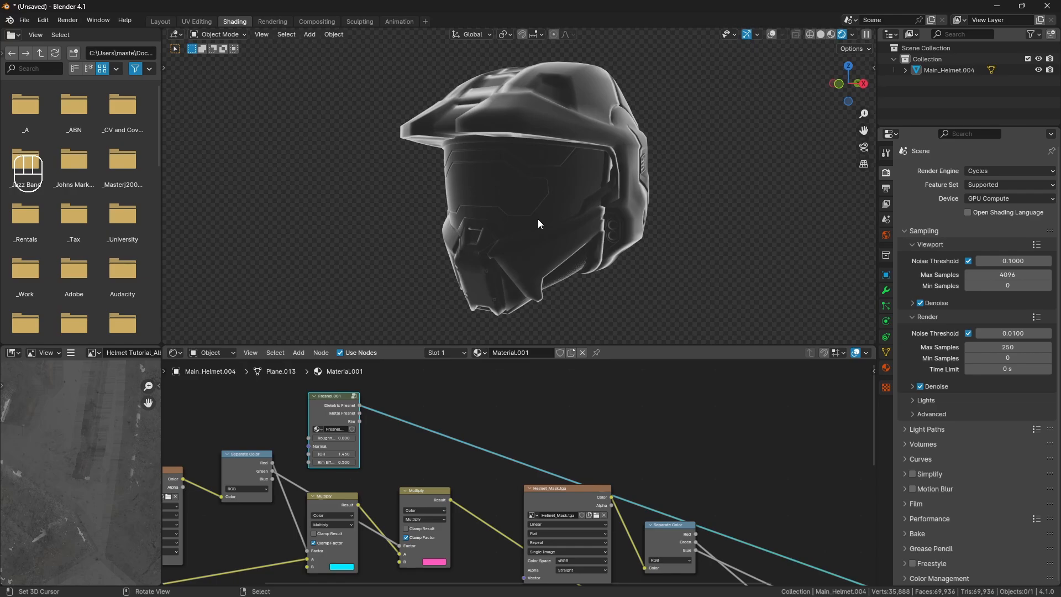
{"action": "left_click", "coordinate": [339, 415], "text": "ctrl+shift"}
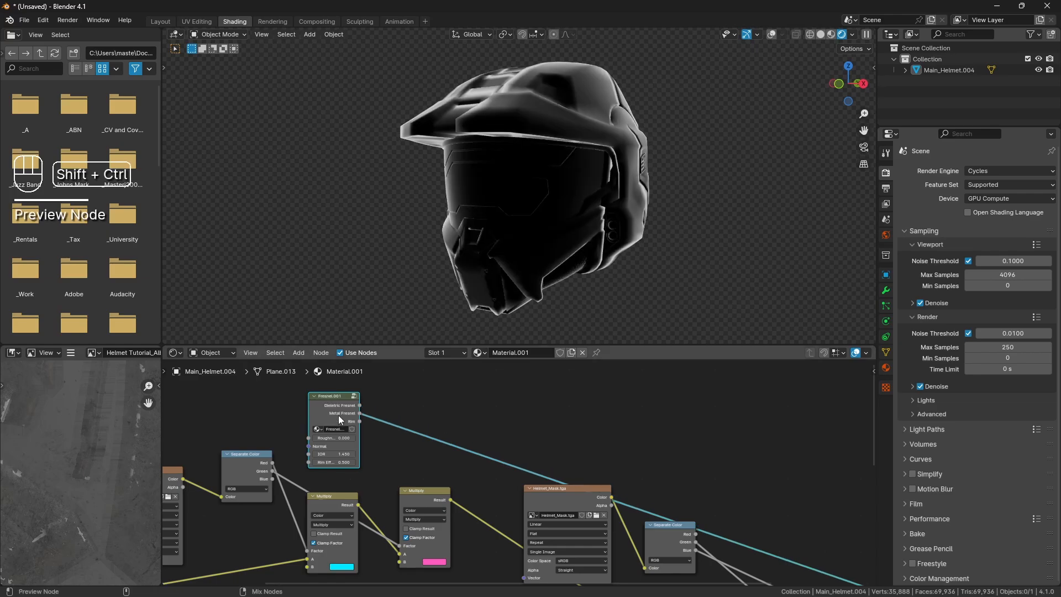
{"action": "left_click", "coordinate": [338, 416], "text": "ctrl+shift"}
{"action": "key", "text": "KP_1"}
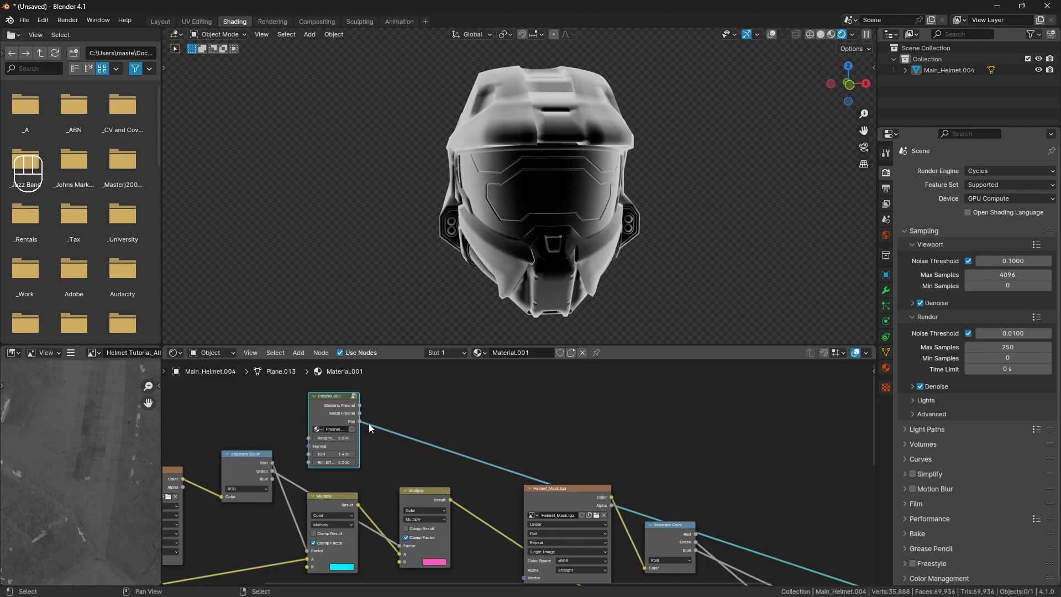
Move the pink Multiply node away from the cyan one and place the Fresnel.001 group above the CC mask's Separate Color node
{"action": "middle_click_drag", "start_coordinate": [393, 432], "coordinate": [377, 412]}
{"action": "left_click_drag", "start_coordinate": [347, 402], "coordinate": [370, 443]}
{"action": "middle_click_drag", "start_coordinate": [407, 450], "coordinate": [408, 423]}
{"action": "left_click_drag", "start_coordinate": [438, 448], "coordinate": [477, 407]}
{"action": "middle_click_drag", "start_coordinate": [418, 452], "coordinate": [425, 492]}
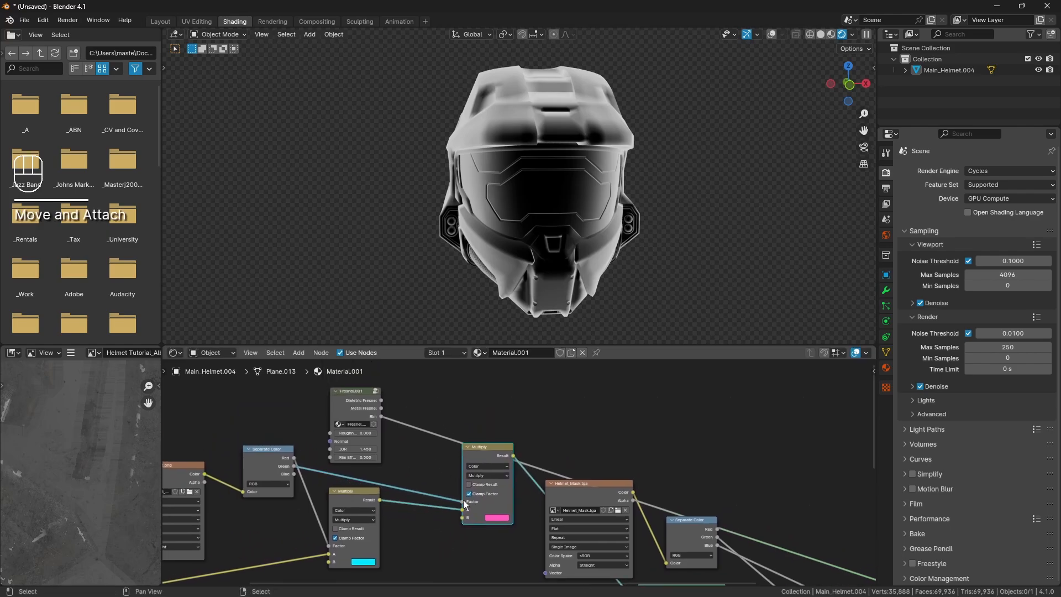
{"action": "left_click_drag", "start_coordinate": [363, 411], "coordinate": [279, 388]}
{"action": "middle_click_drag", "start_coordinate": [324, 433], "coordinate": [321, 452]}
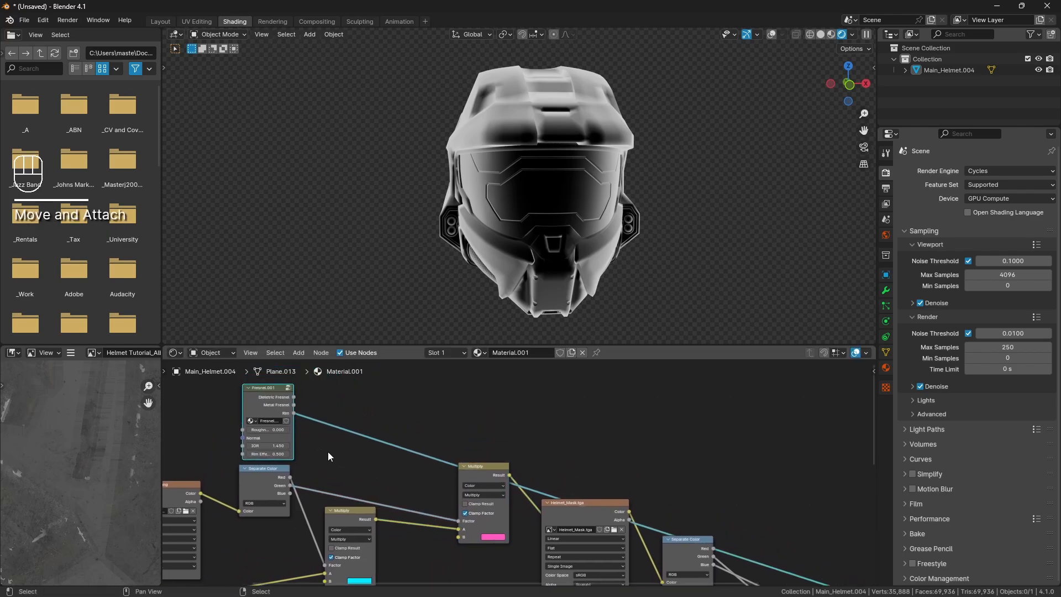
Insert a Mix Color node between the CC mask's Green channel and the pink Multiply's Factor, with Fresnel.001's Rim output in B
{"action": "key", "text": "shift+a"}
{"action": "left_click", "coordinate": [413, 410]}
{"action": "type", "text": "mix"}
{"action": "key", "text": "Return"}
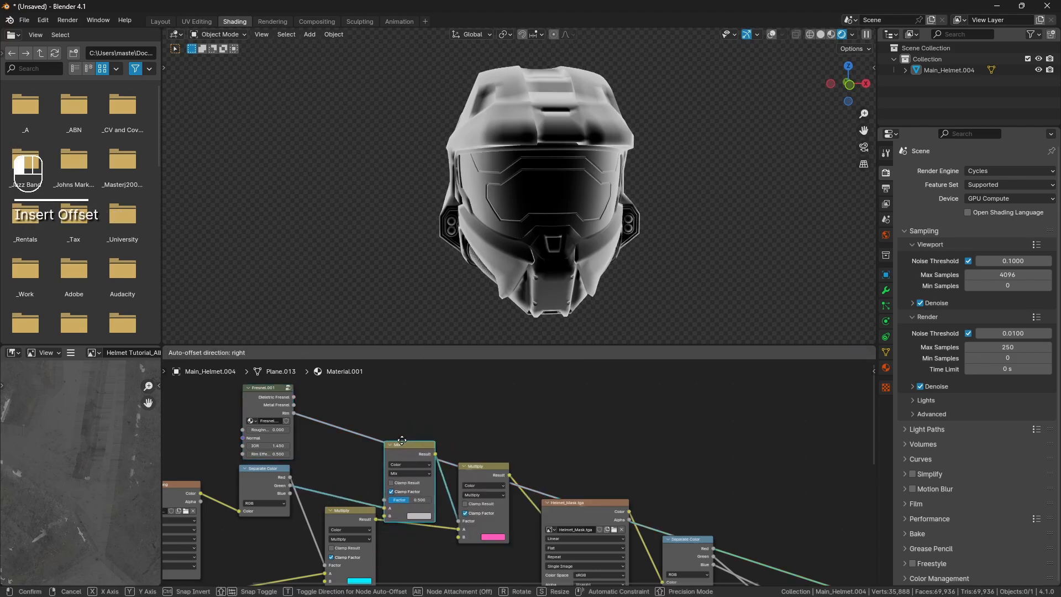
{"action": "left_click", "coordinate": [407, 407]}
{"action": "left_click_drag", "start_coordinate": [294, 414], "coordinate": [390, 480]}
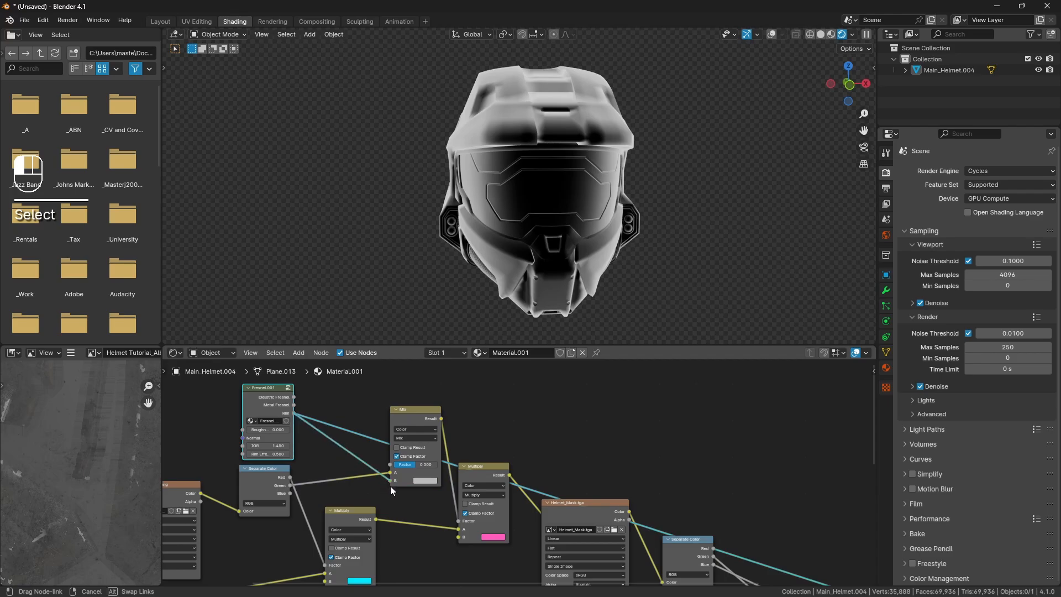
Preview the new Mix node, set it to Multiply with factor 1.000, and check the visor mask from several angles
{"action": "left_click", "coordinate": [420, 411], "text": "ctrl+shift"}
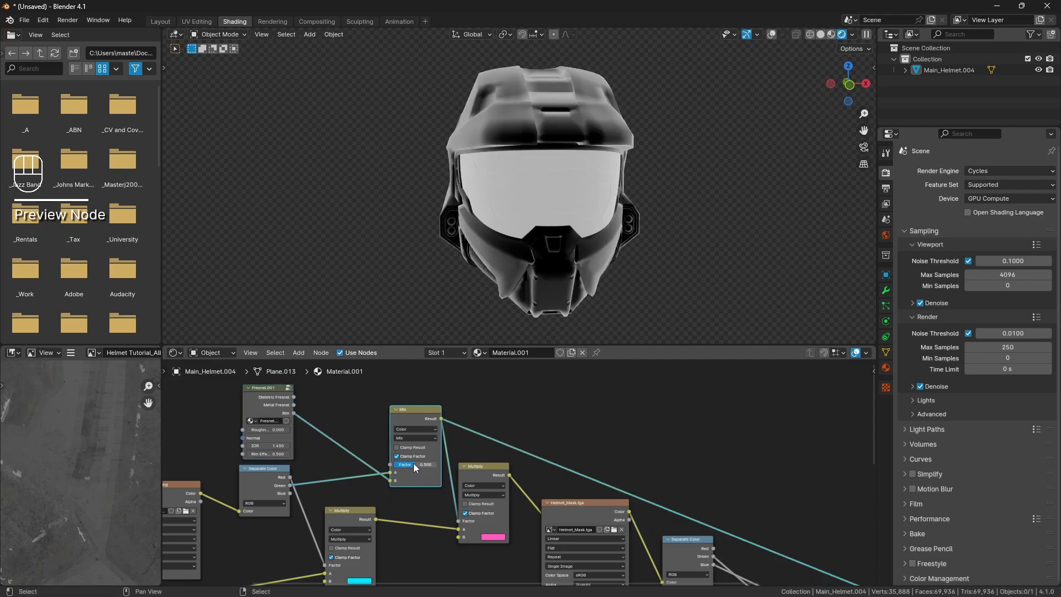
{"action": "scroll", "coordinate": [443, 461], "scroll_direction": "up", "scroll_amount": 1}
{"action": "left_click", "coordinate": [403, 430]}
{"action": "left_click", "coordinate": [409, 476]}
{"action": "middle_click_drag", "start_coordinate": [588, 210], "coordinate": [642, 206]}
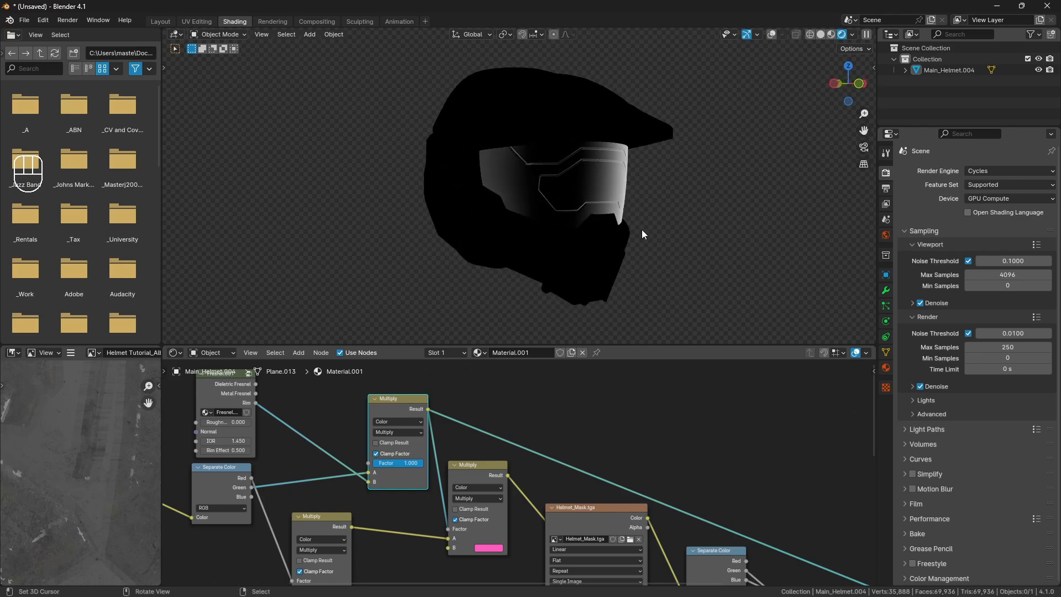
{"action": "middle_click_drag", "start_coordinate": [562, 219], "coordinate": [525, 226]}
Add a standard Fresnel node and try its Fac output in the new Multiply node's B input, checking the visor
{"action": "middle_click_drag", "start_coordinate": [261, 378], "coordinate": [339, 445]}
{"action": "key", "text": "shift+a"}
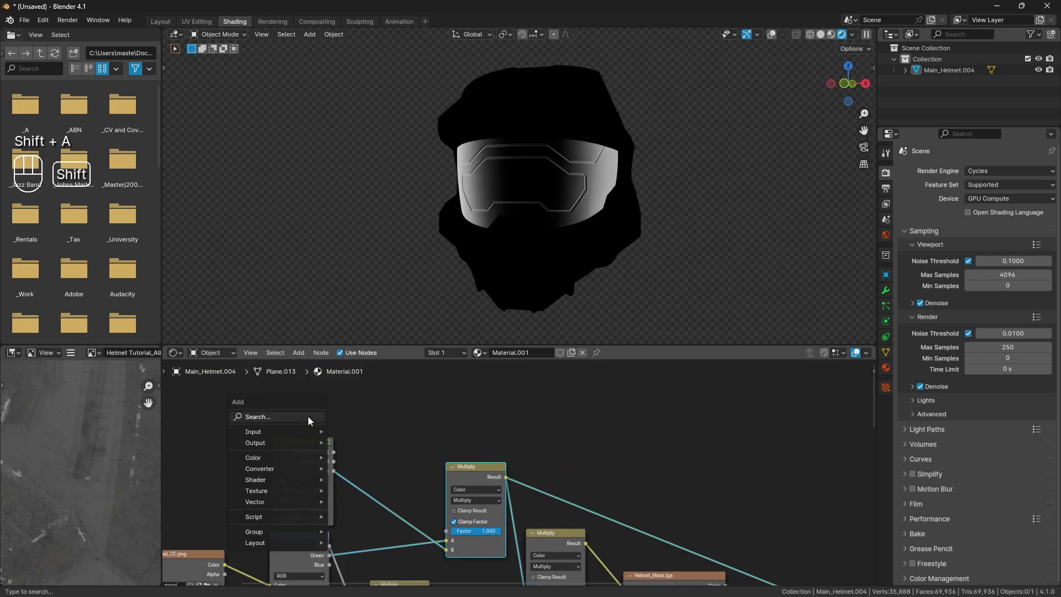
{"action": "type", "text": "fresnel"}
{"action": "key", "text": "Return"}
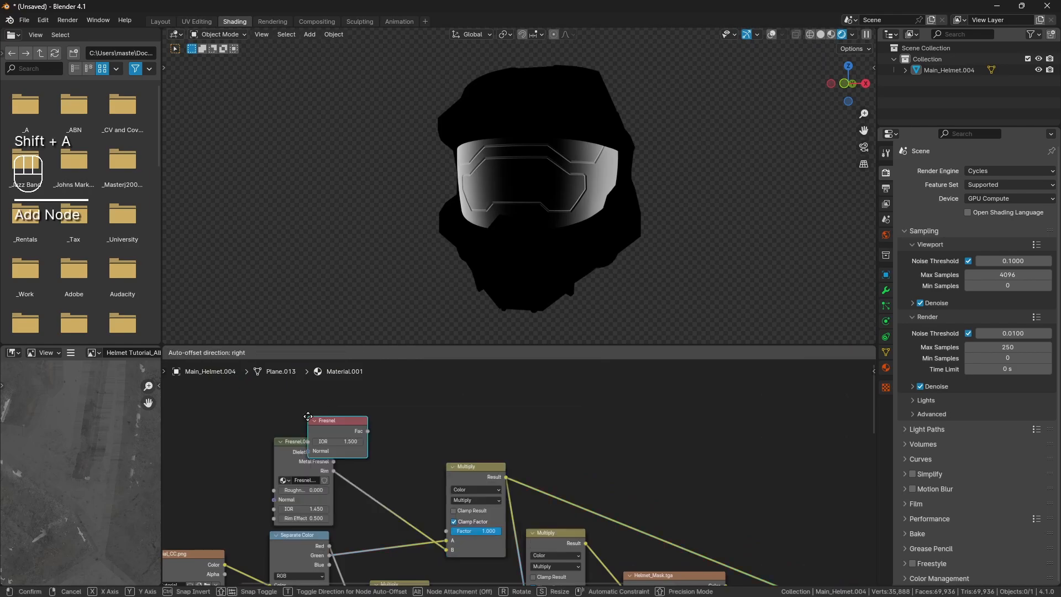
{"action": "left_click", "coordinate": [282, 393]}
{"action": "mouse_move", "coordinate": [341, 408]}
{"action": "left_mouse_down"}
{"action": "mouse_move", "coordinate": [412, 535]}
{"action": "mouse_move", "coordinate": [450, 549]}
{"action": "left_mouse_up"}
{"action": "middle_click_drag", "start_coordinate": [631, 223], "coordinate": [501, 280]}
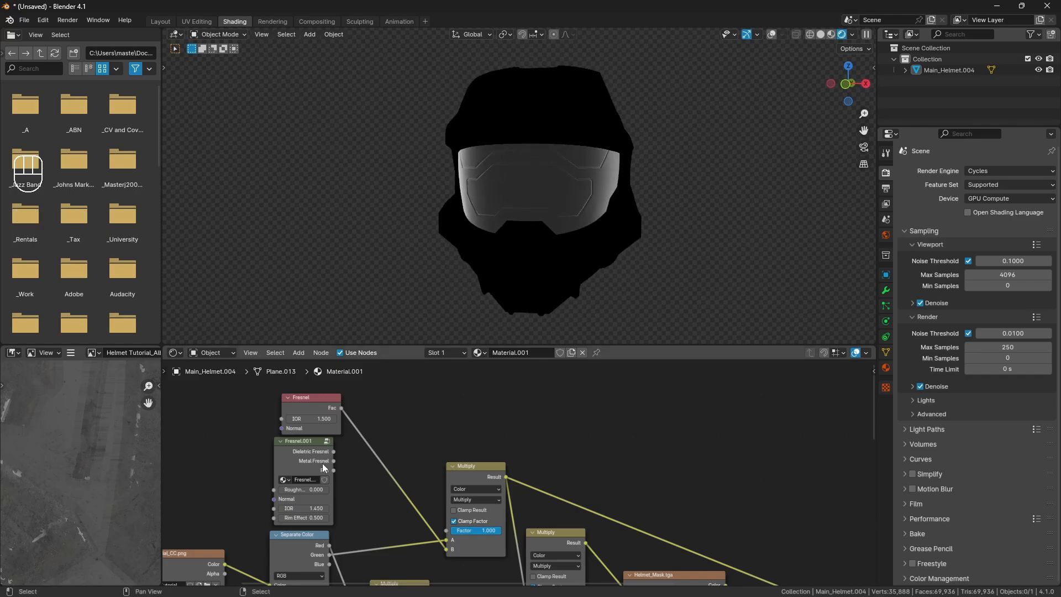
Reconnect Fresnel.001's Rim output to the Multiply node's B input and delete the standard Fresnel node
{"action": "left_click_drag", "start_coordinate": [334, 469], "coordinate": [448, 549]}
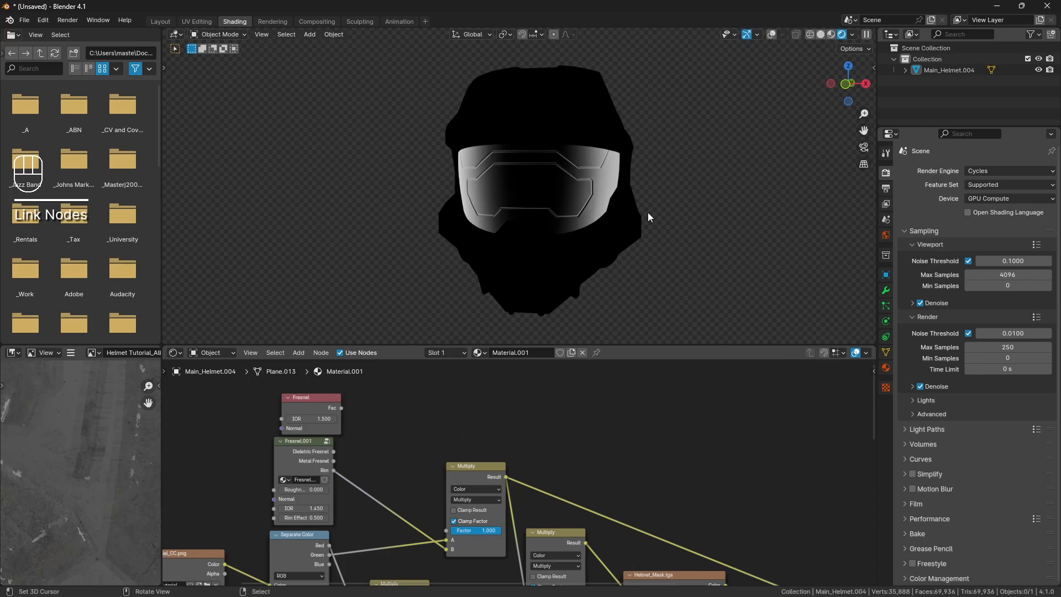
{"action": "left_click", "coordinate": [283, 431]}
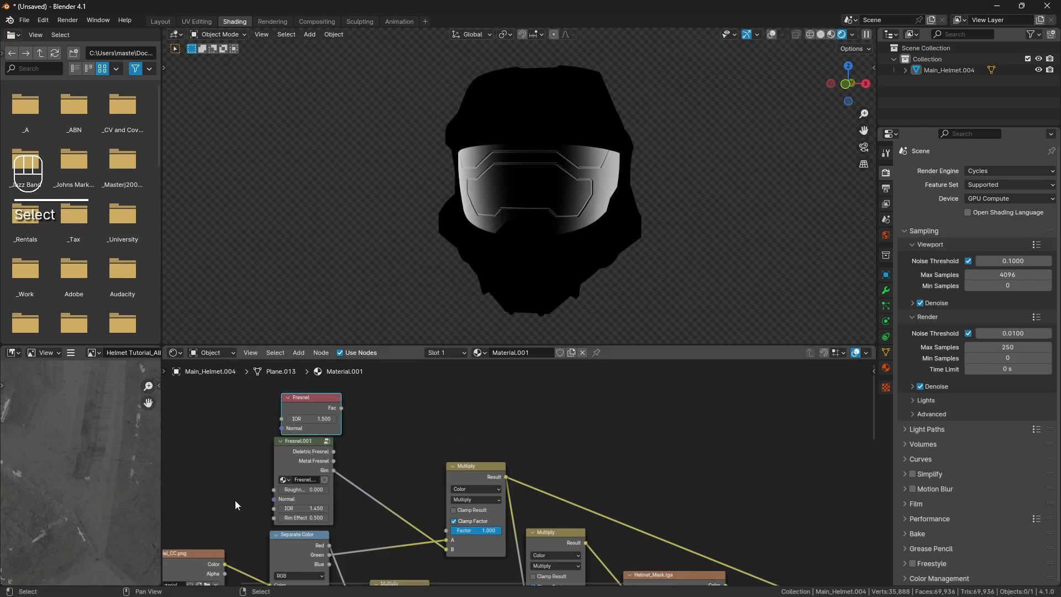
{"action": "key", "text": "x"}
Preview the pink Multiply node on the helmet and move the nodes feeding it farther back to make room
{"action": "middle_click_drag", "start_coordinate": [559, 530], "coordinate": [528, 447]}
{"action": "left_click", "coordinate": [463, 456], "text": "ctrl+shift"}
{"action": "scroll", "coordinate": [528, 447], "scroll_direction": "down", "scroll_amount": 2}
{"action": "middle_click_drag", "start_coordinate": [290, 408], "coordinate": [345, 406]}
{"action": "left_click_drag", "start_coordinate": [260, 400], "coordinate": [516, 483]}
{"action": "left_click_drag", "start_coordinate": [516, 396], "coordinate": [440, 397]}
{"action": "left_click", "coordinate": [566, 408]}
{"action": "middle_click_drag", "start_coordinate": [630, 457], "coordinate": [485, 433]}
{"action": "scroll", "coordinate": [485, 433], "scroll_direction": "up", "scroll_amount": 2}
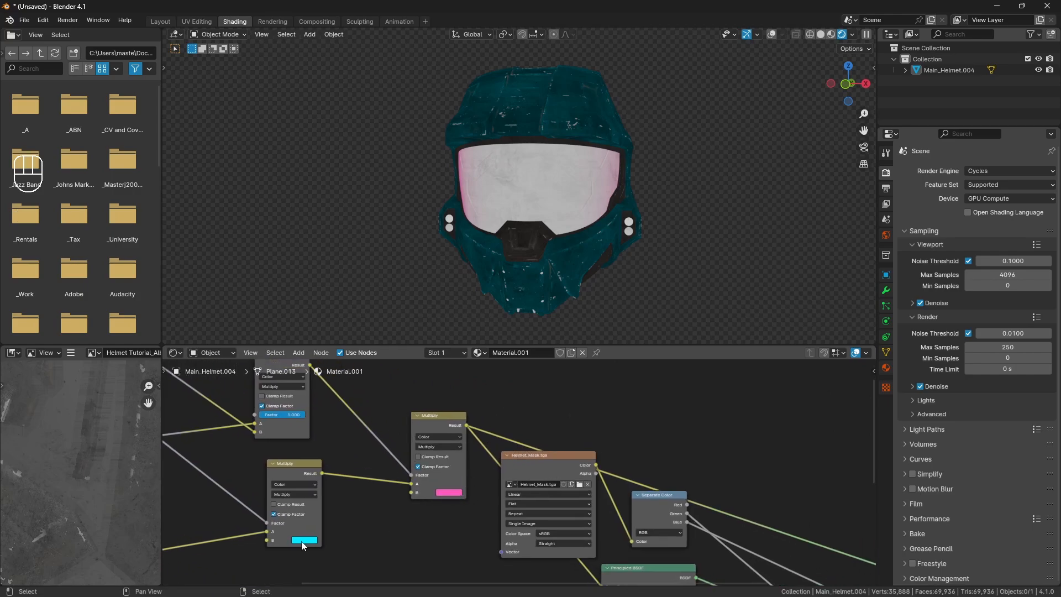
{"action": "middle_click_drag", "start_coordinate": [571, 256], "coordinate": [563, 235]}
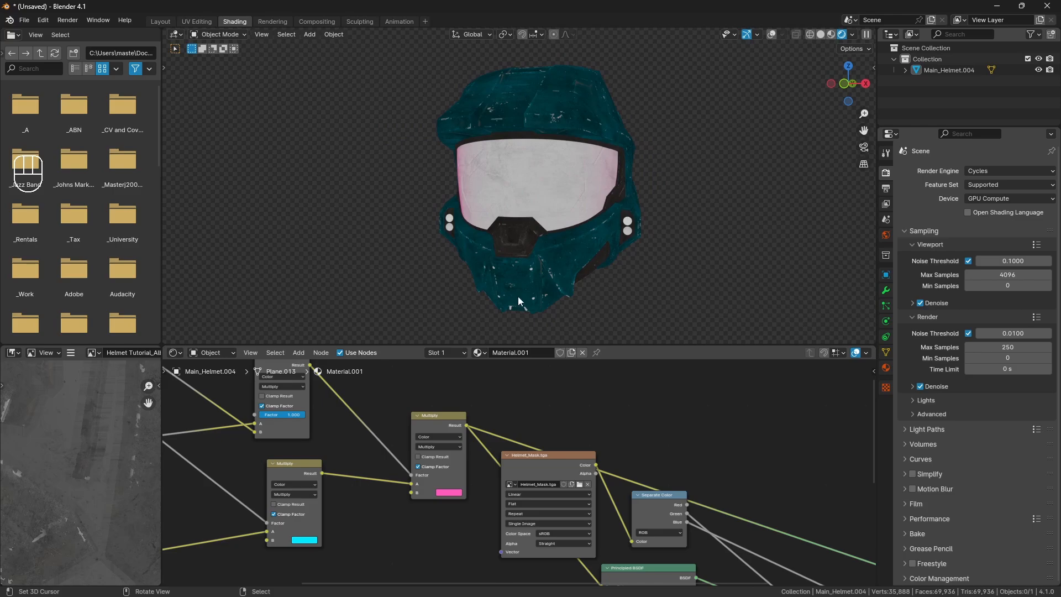
Set the Fresnel.001 group's Rim Effect to 0.9 and check the visor from the front
{"action": "middle_click_drag", "start_coordinate": [271, 406], "coordinate": [375, 440]}
{"action": "left_click", "coordinate": [243, 435]}
{"action": "type", "text": "0.5"}
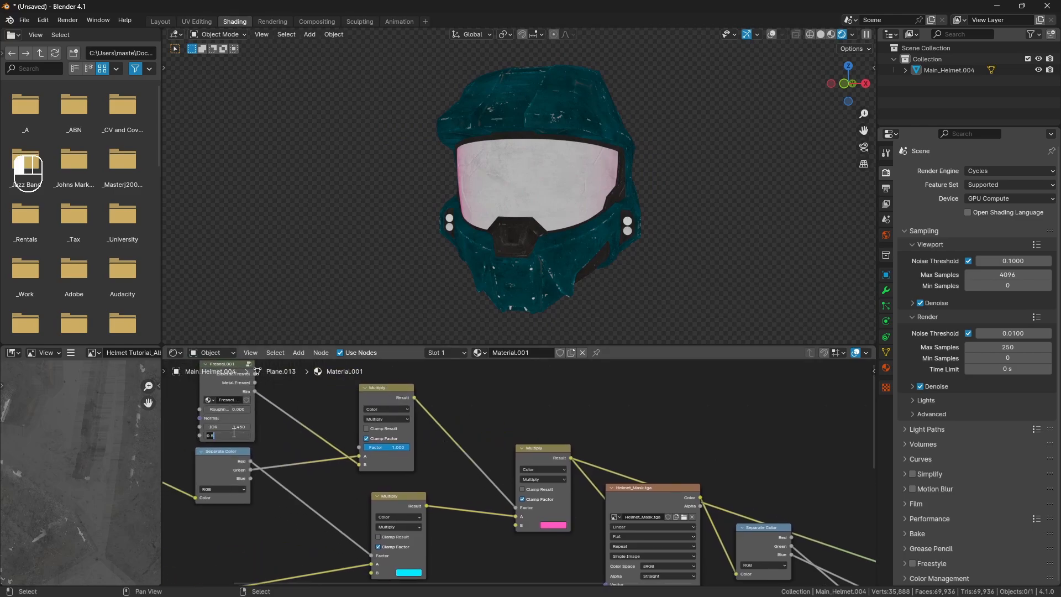
{"action": "key", "text": "Return"}
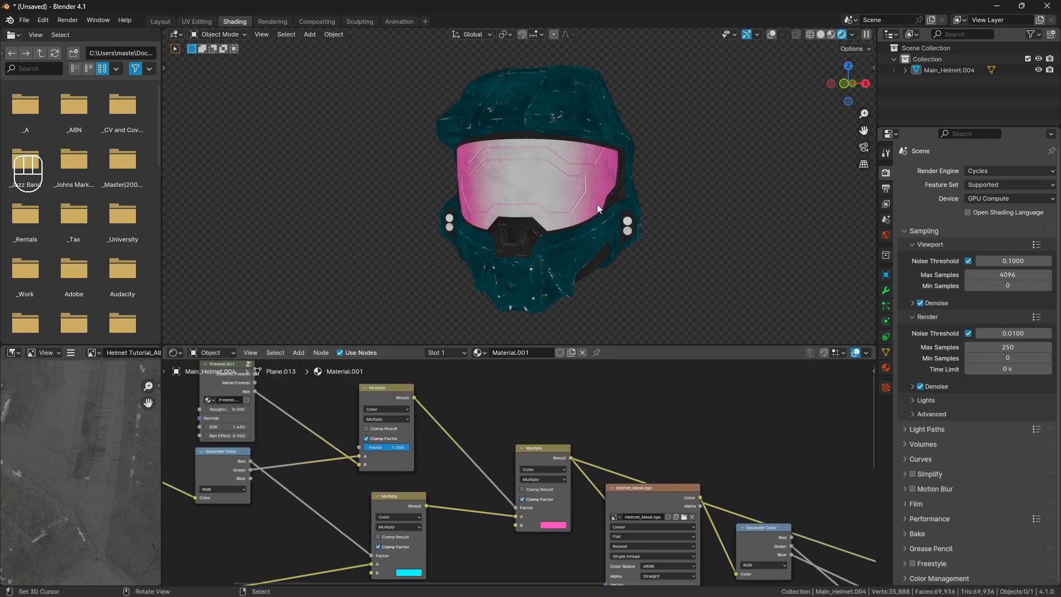
{"action": "key", "text": "KP_1"}
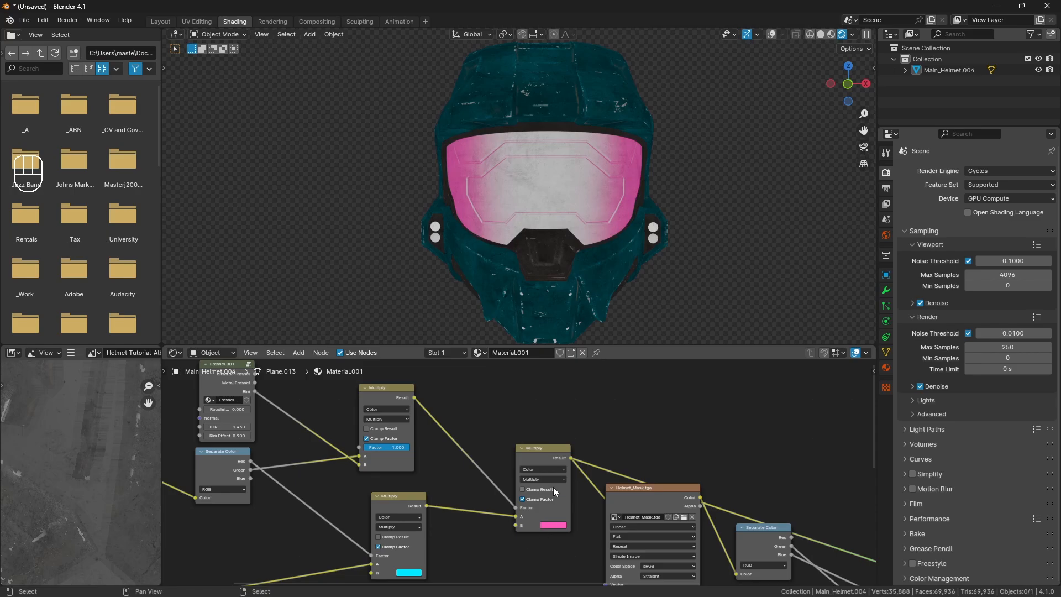
Duplicate the cyan Multiply node onto the link before the pink one and connect the CC mask's Green channel to its Factor
{"action": "scroll", "coordinate": [552, 486], "scroll_direction": "up", "scroll_amount": 1}
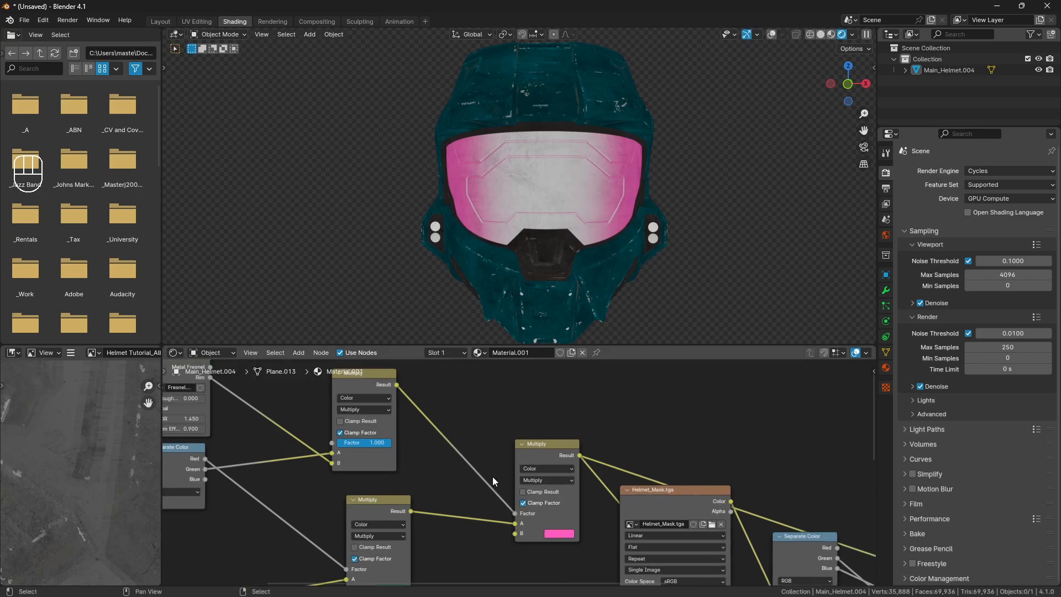
{"action": "middle_click_drag", "start_coordinate": [493, 476], "coordinate": [475, 448]}
{"action": "left_click", "coordinate": [372, 483]}
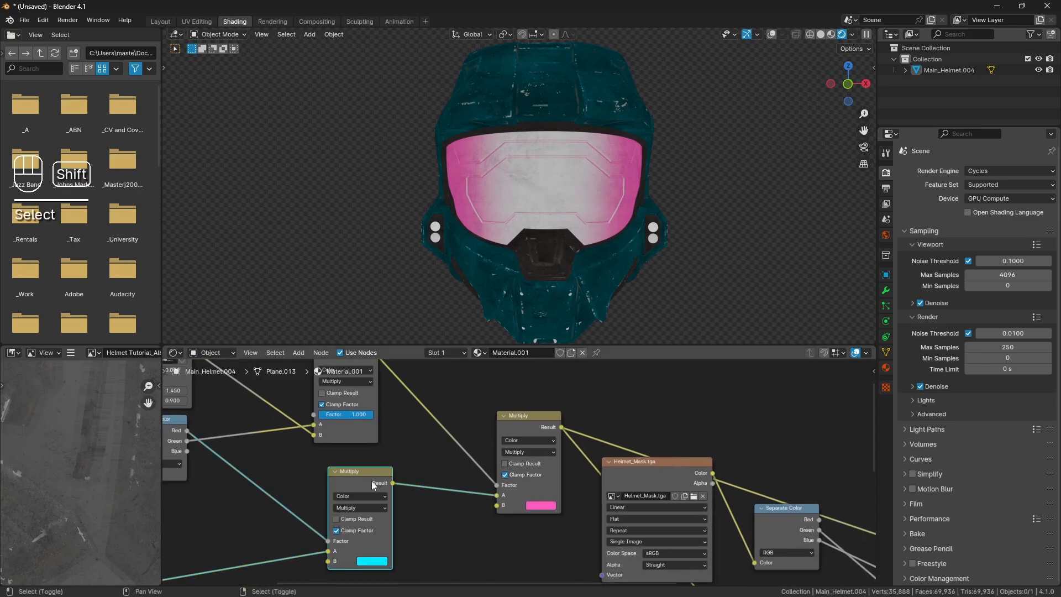
{"action": "key", "text": "shift+d"}
{"action": "left_click", "coordinate": [455, 484]}
{"action": "middle_click_drag", "start_coordinate": [454, 484], "coordinate": [423, 421]}
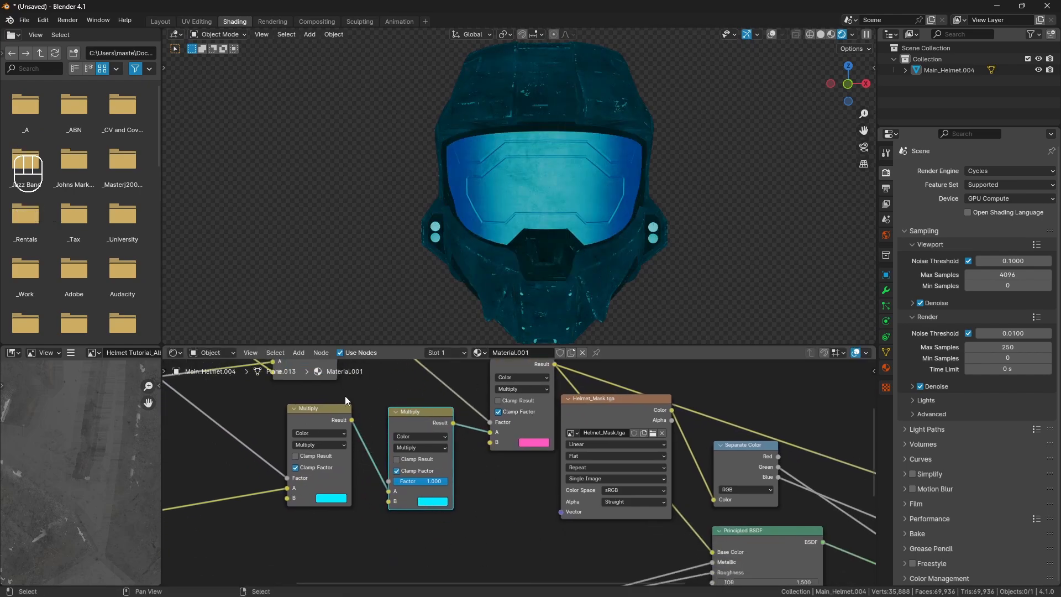
{"action": "scroll", "coordinate": [517, 416], "scroll_direction": "down", "scroll_amount": 2}
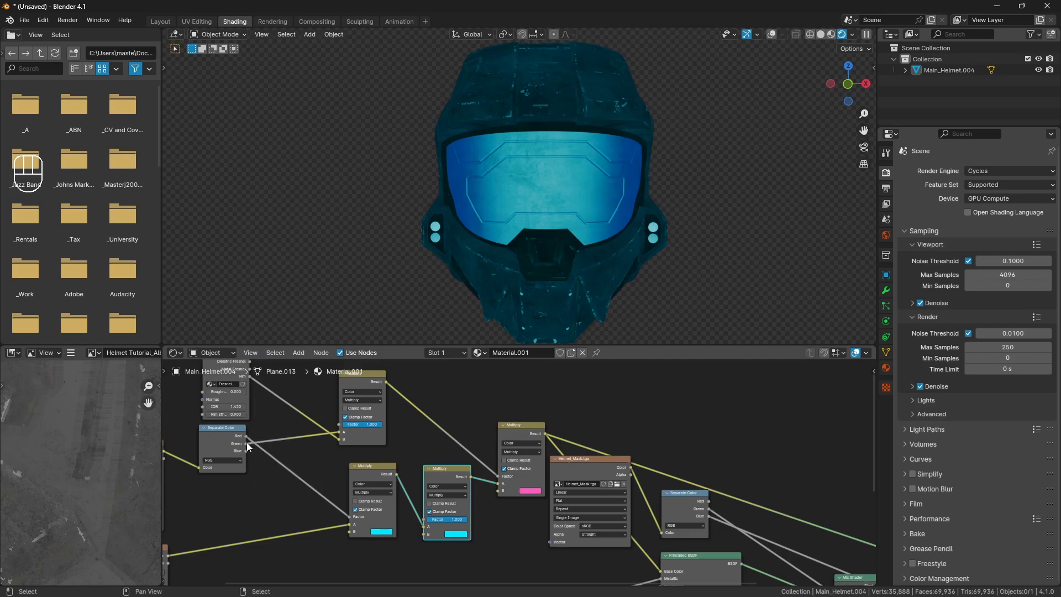
{"action": "left_click_drag", "start_coordinate": [246, 443], "coordinate": [426, 520]}
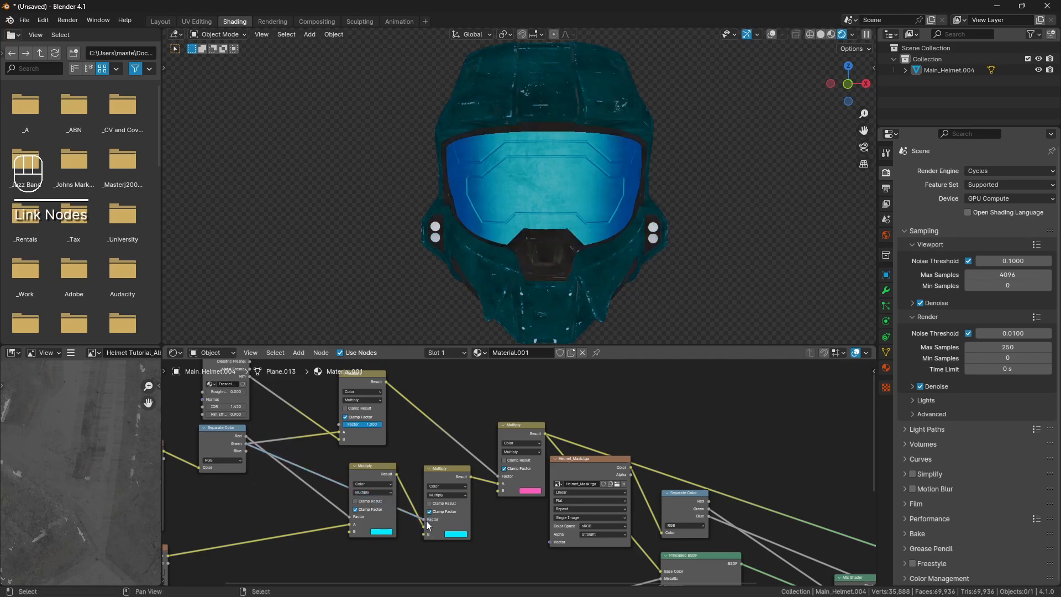
Compare previews of the duplicated cyan Multiply node and the pink Multiply node, and switch the pink node's blending mode to Mix
{"action": "left_click", "coordinate": [434, 474], "text": "ctrl+shift"}
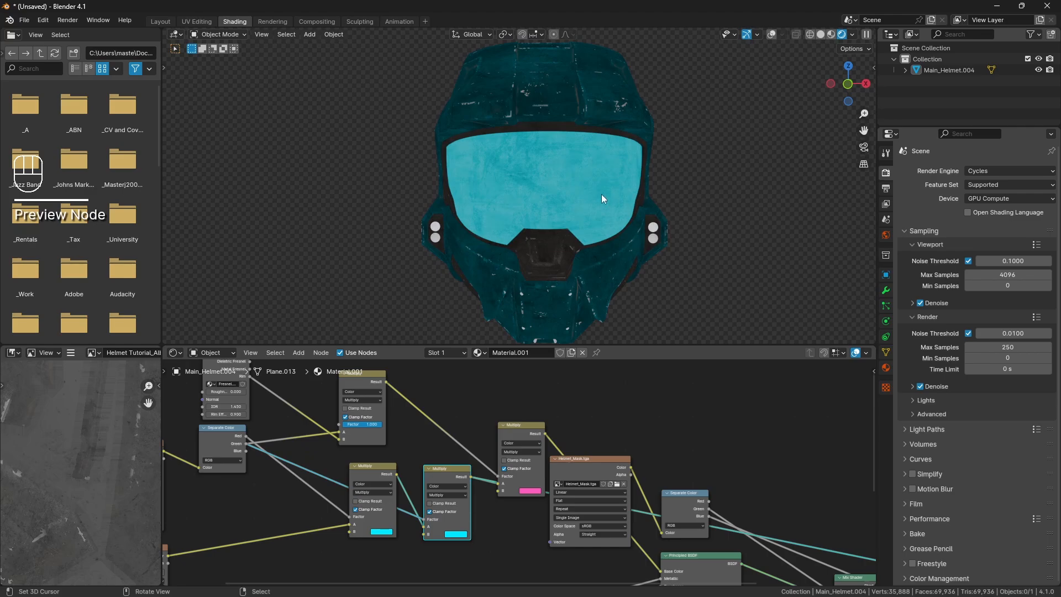
{"action": "left_click", "coordinate": [522, 423], "text": "ctrl+shift"}
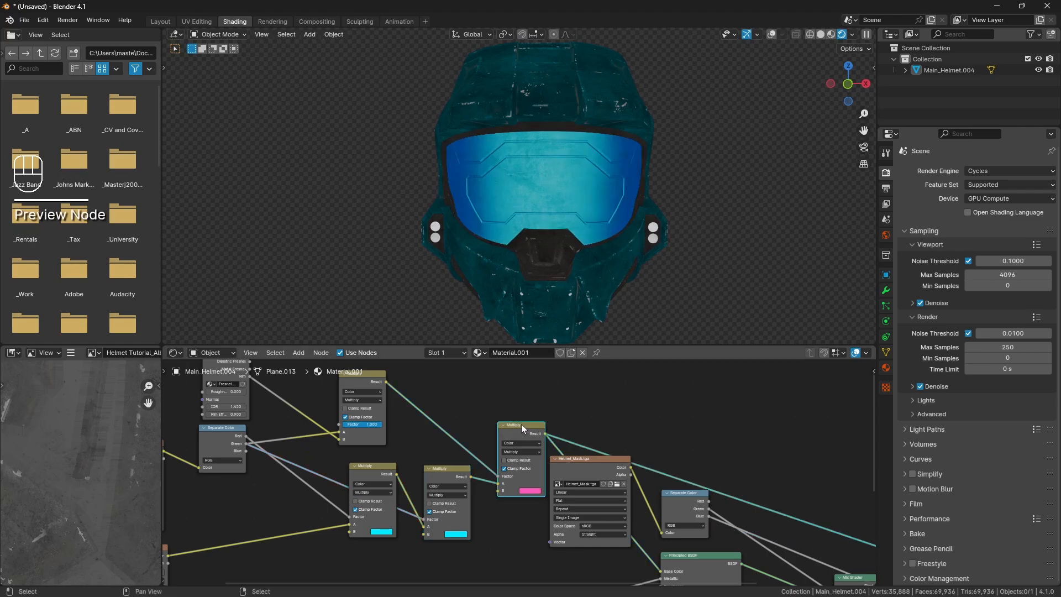
{"action": "scroll", "coordinate": [555, 457], "scroll_direction": "up", "scroll_amount": 1}
{"action": "middle_click_drag", "start_coordinate": [554, 456], "coordinate": [465, 443]}
{"action": "scroll", "coordinate": [465, 443], "scroll_direction": "up", "scroll_amount": 1}
{"action": "left_click", "coordinate": [443, 425]}
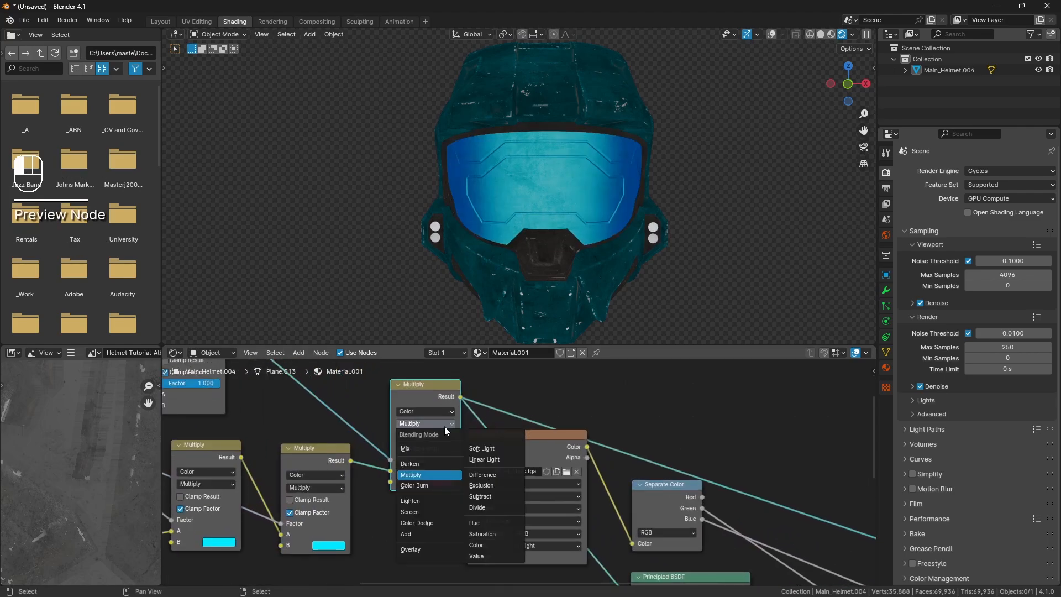
{"action": "left_click", "coordinate": [439, 447]}
{"action": "middle_click_drag", "start_coordinate": [538, 330], "coordinate": [486, 249]}
Change the B color of the duplicated Multiply node from the CC mask's Green channel to a coral red
{"action": "middle_click_drag", "start_coordinate": [424, 489], "coordinate": [446, 478]}
{"action": "scroll", "coordinate": [392, 487], "scroll_direction": "down", "scroll_amount": 1}
{"action": "left_click", "coordinate": [390, 456]}
{"action": "left_click", "coordinate": [385, 536]}
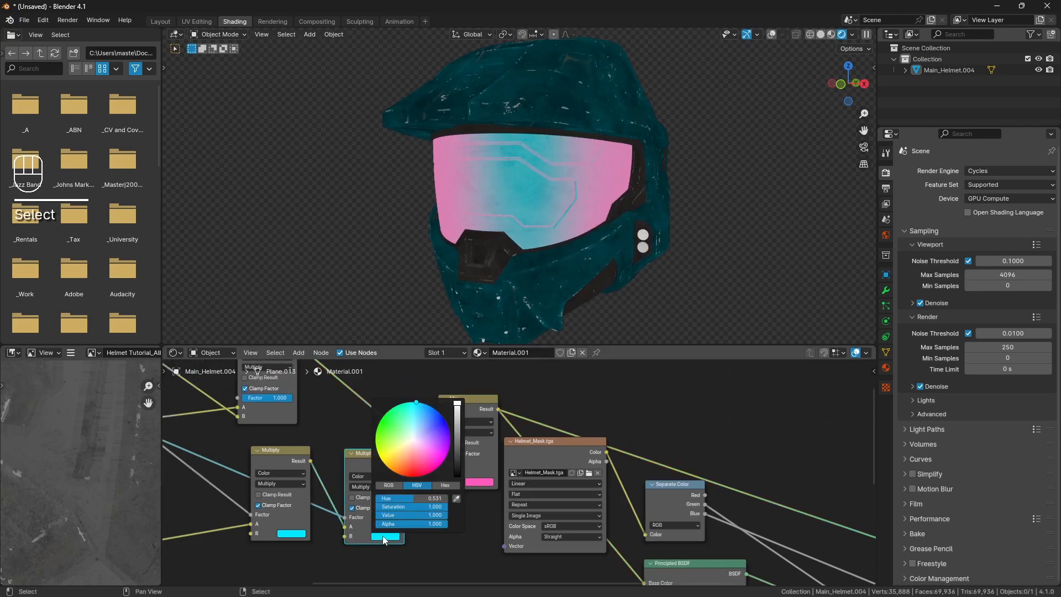
{"action": "mouse_move", "coordinate": [411, 445]}
{"action": "left_mouse_down"}
{"action": "mouse_move", "coordinate": [412, 464]}
{"action": "mouse_move", "coordinate": [401, 457]}
{"action": "mouse_move", "coordinate": [415, 463]}
{"action": "left_mouse_up"}
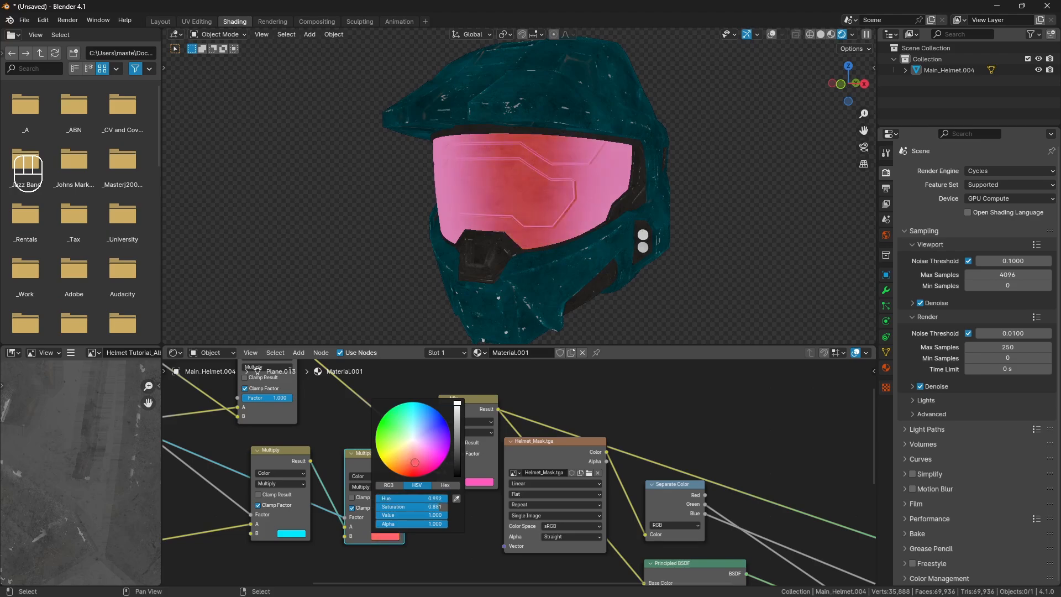
Change the Mix node's B color to yellow and preview the final Mix Shader on the helmet
{"action": "middle_click_drag", "start_coordinate": [626, 475], "coordinate": [520, 448]}
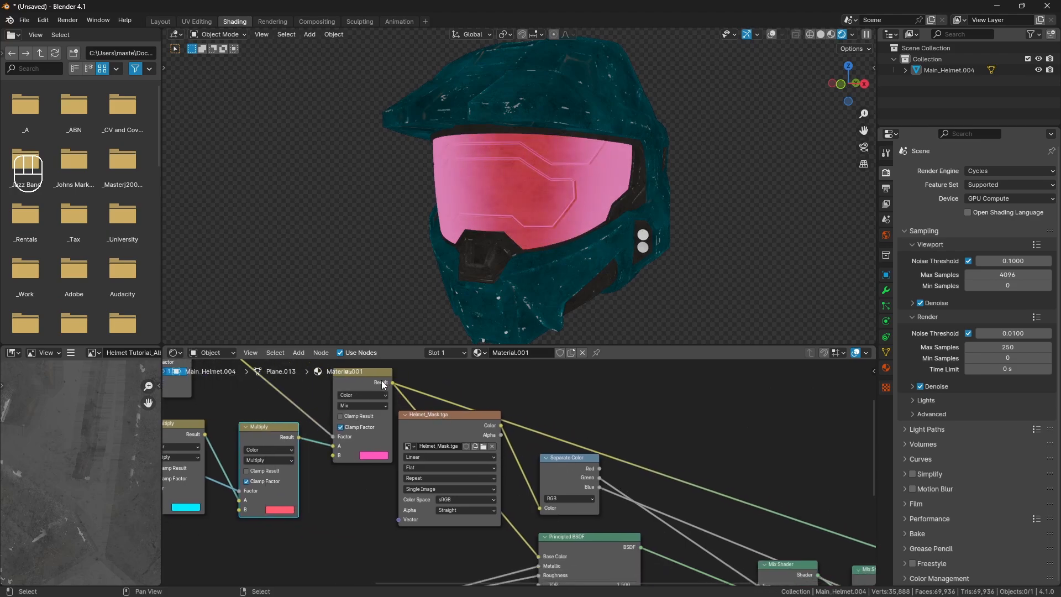
{"action": "left_click", "coordinate": [376, 454]}
{"action": "left_click_drag", "start_coordinate": [391, 380], "coordinate": [380, 373]}
{"action": "middle_click_drag", "start_coordinate": [662, 490], "coordinate": [469, 425]}
{"action": "left_click", "coordinate": [692, 511], "text": "ctrl+shift"}
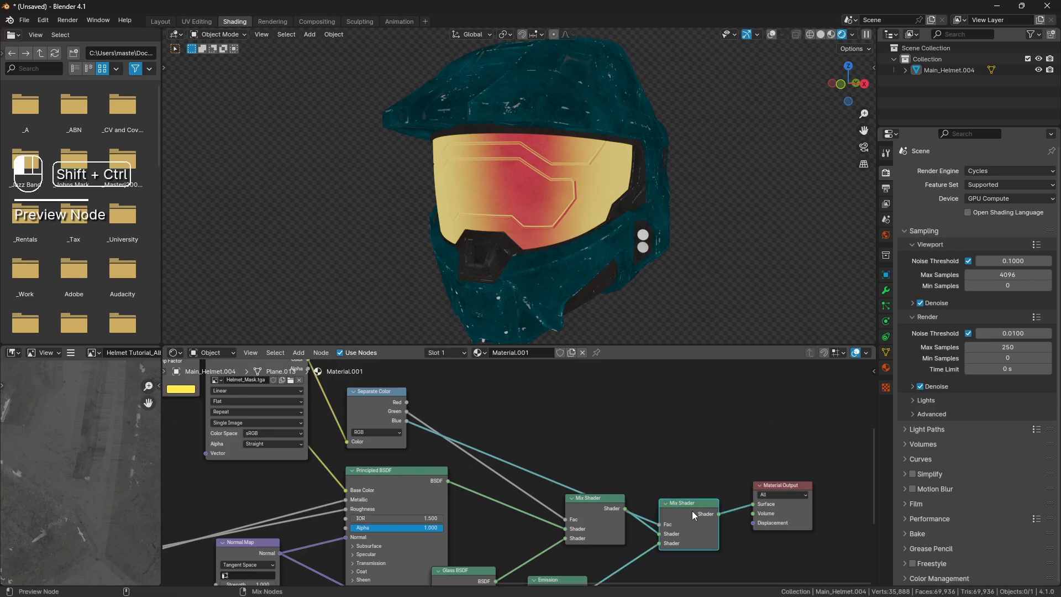
{"action": "middle_click_drag", "start_coordinate": [610, 234], "coordinate": [584, 230]}
Set the Fresnel.001 group's Rim Effect to 0.8 and check the visor from an angle
{"action": "middle_click_drag", "start_coordinate": [190, 383], "coordinate": [487, 476]}
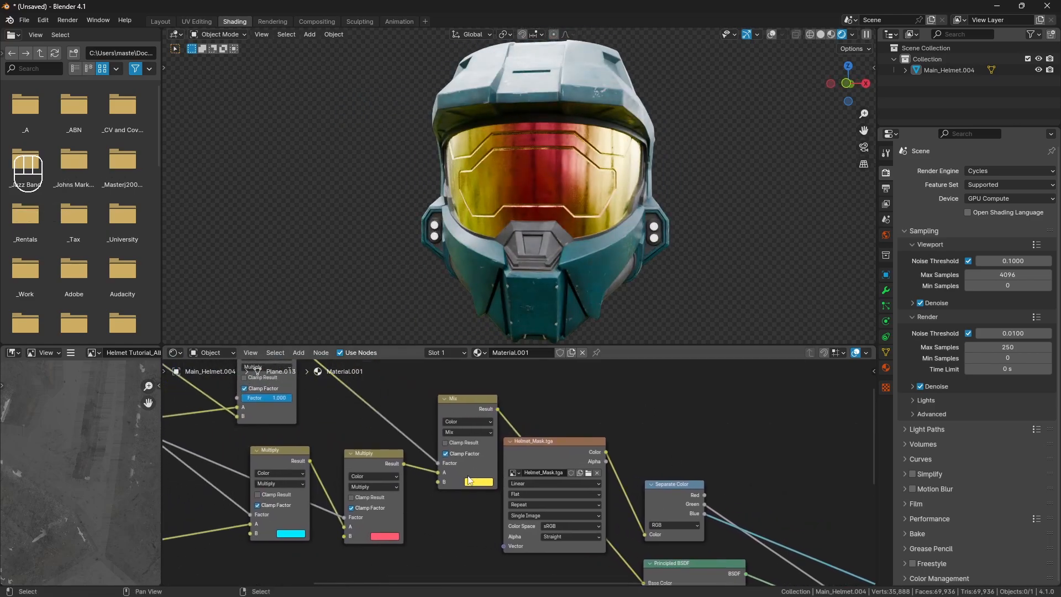
{"action": "middle_click_drag", "start_coordinate": [235, 418], "coordinate": [354, 472]}
{"action": "left_click", "coordinate": [223, 438]}
{"action": "key", "text": "BackSpace"}
{"action": "type", "text": "0.8"}
{"action": "key", "text": "Return"}
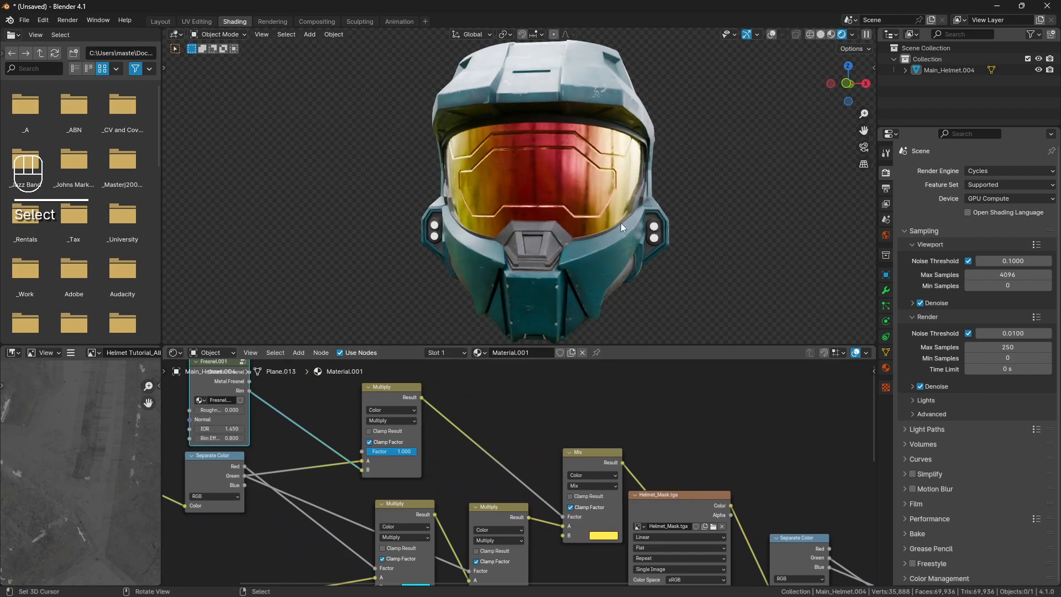
{"action": "middle_click_drag", "start_coordinate": [625, 220], "coordinate": [557, 228]}
Preview the red Multiply node alone on the helmet and return the preview to the final Mix Shader
{"action": "middle_click_drag", "start_coordinate": [542, 529], "coordinate": [517, 446]}
{"action": "left_click", "coordinate": [481, 507]}
{"action": "middle_click_drag", "start_coordinate": [363, 482], "coordinate": [521, 462], "text": "ctrl"}
{"action": "left_click", "coordinate": [521, 462], "text": "ctrl+shift"}
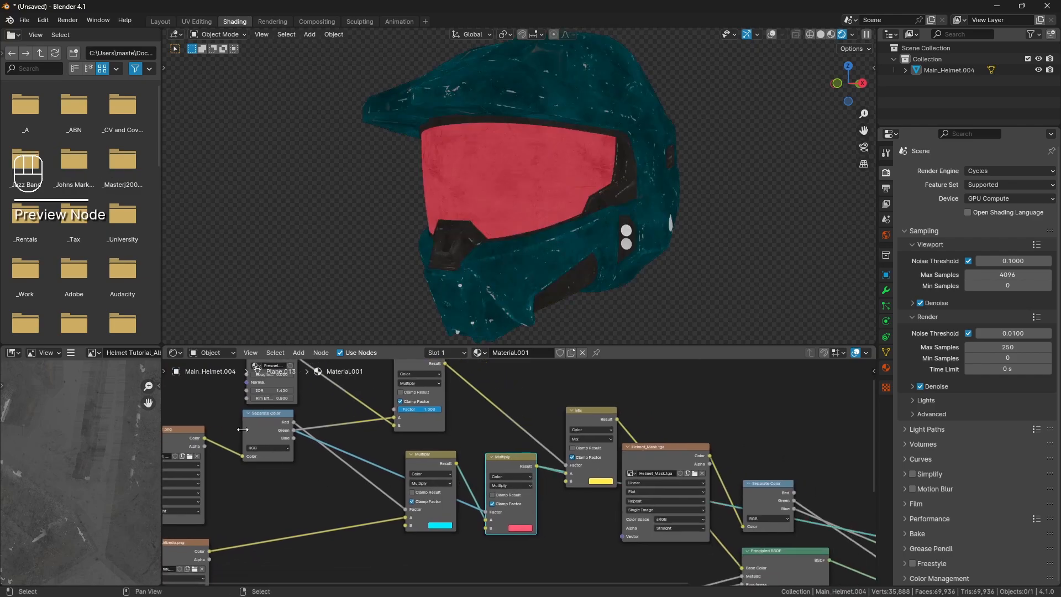
{"action": "middle_click_drag", "start_coordinate": [586, 494], "coordinate": [458, 482]}
{"action": "middle_click_drag", "start_coordinate": [776, 502], "coordinate": [573, 461]}
{"action": "left_click", "coordinate": [706, 537], "text": "ctrl+shift"}
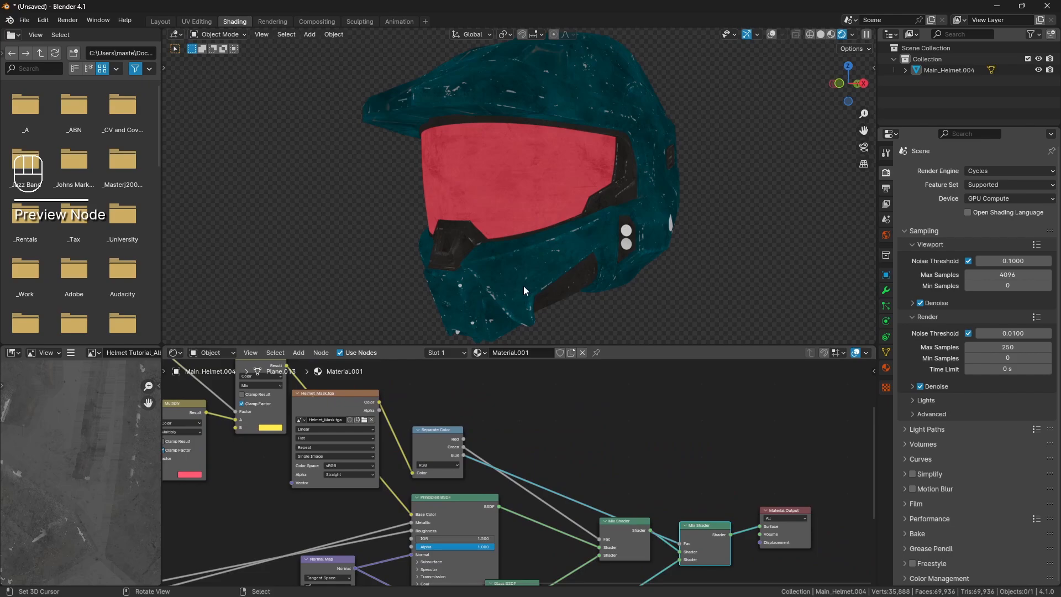
Change the Mix node's B color to a light spring green for the visor's rim and check it from the side
{"action": "middle_click_drag", "start_coordinate": [399, 412], "coordinate": [532, 459]}
{"action": "scroll", "coordinate": [532, 459], "scroll_direction": "up", "scroll_amount": 1}
{"action": "left_click", "coordinate": [374, 474]}
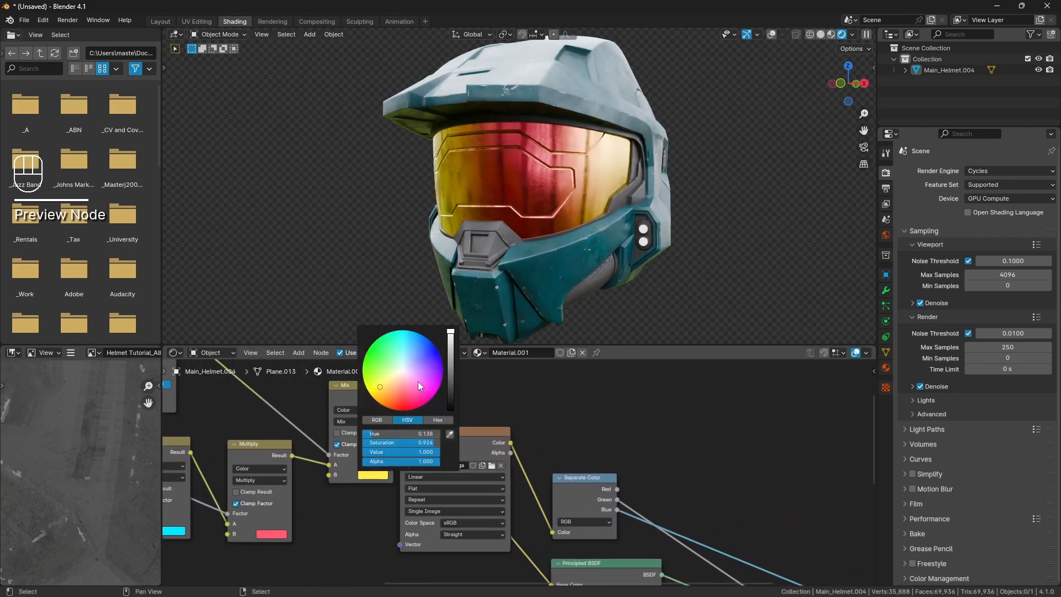
{"action": "left_click_drag", "start_coordinate": [418, 393], "coordinate": [388, 346]}
{"action": "middle_click_drag", "start_coordinate": [541, 243], "coordinate": [590, 238]}
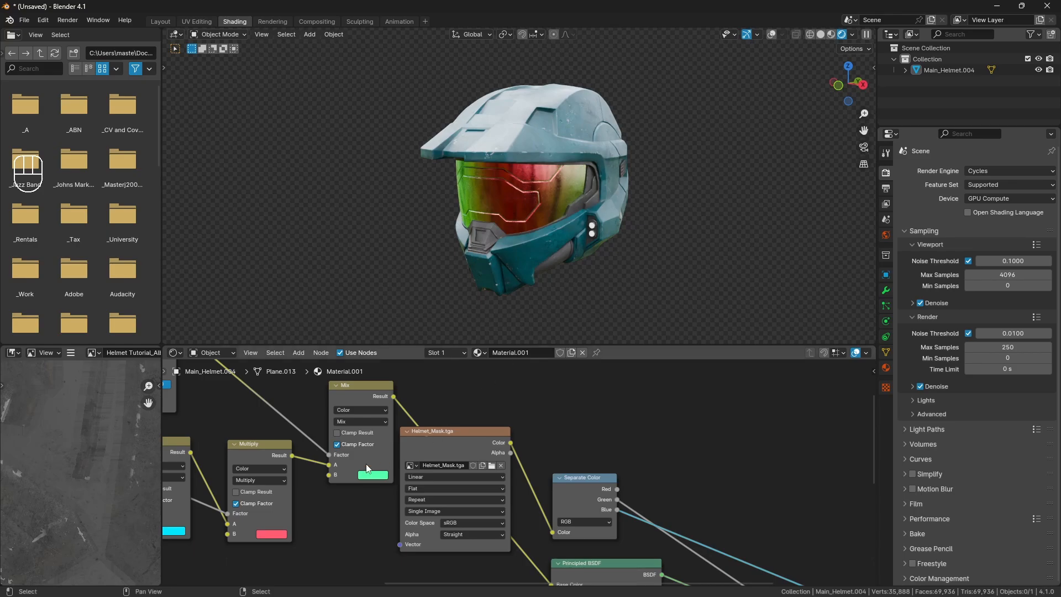
Change the first Multiply node's B color to light orange and inspect the helmet from several sides
{"action": "middle_click_drag", "start_coordinate": [224, 514], "coordinate": [394, 461]}
{"action": "left_click", "coordinate": [339, 480]}
{"action": "mouse_move", "coordinate": [368, 399]}
{"action": "left_mouse_down"}
{"action": "mouse_move", "coordinate": [373, 393]}
{"action": "mouse_move", "coordinate": [355, 385]}
{"action": "mouse_move", "coordinate": [364, 394]}
{"action": "left_mouse_up"}
{"action": "middle_click_drag", "start_coordinate": [583, 241], "coordinate": [738, 207]}
{"action": "scroll", "coordinate": [550, 228], "scroll_direction": "up", "scroll_amount": 2}
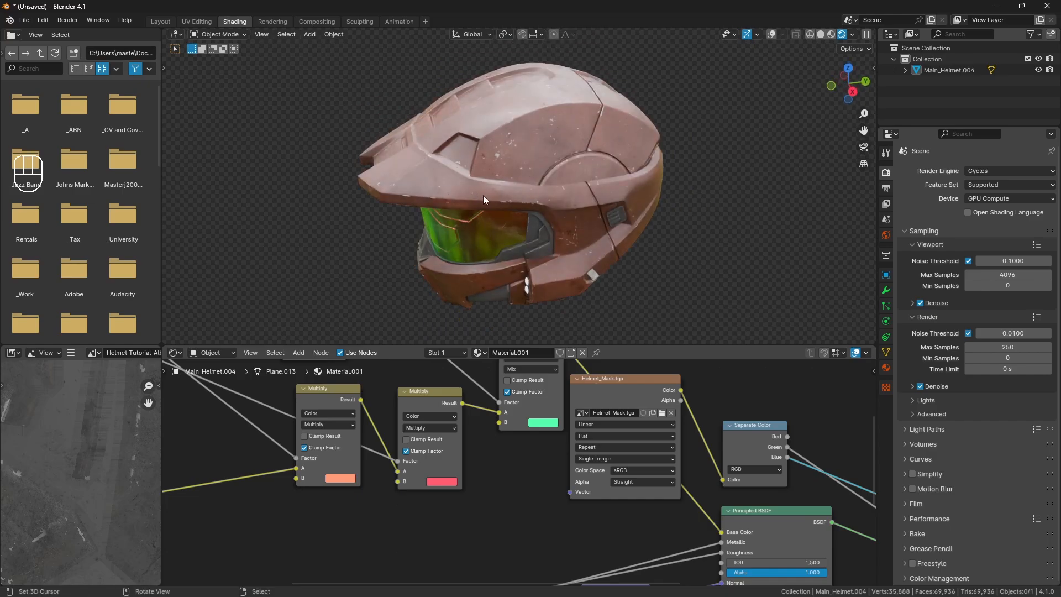
{"action": "middle_click_drag", "start_coordinate": [605, 218], "coordinate": [632, 151]}
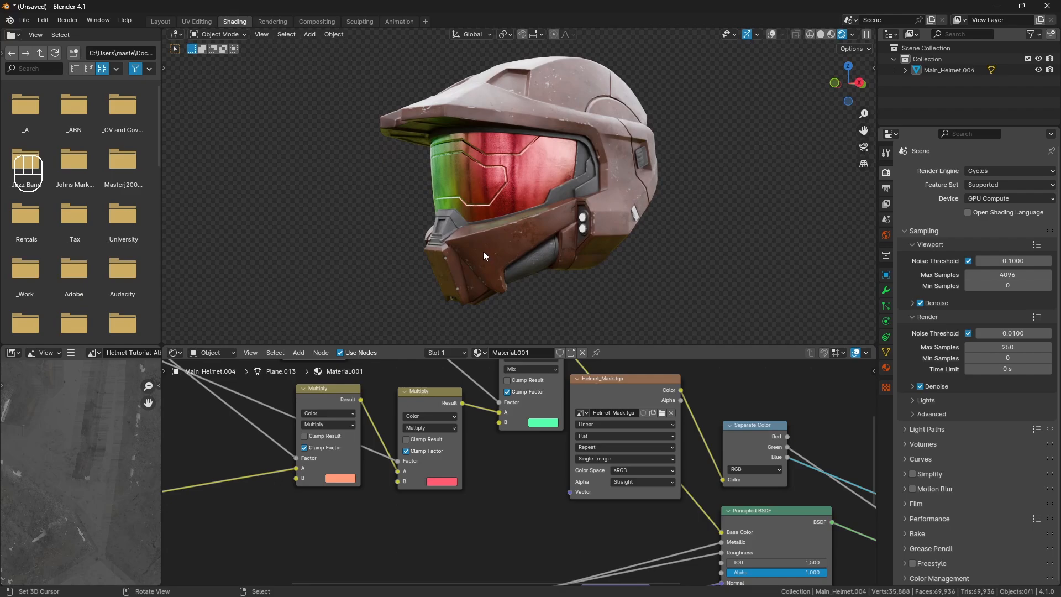
{"action": "middle_click_drag", "start_coordinate": [618, 222], "coordinate": [513, 242]}
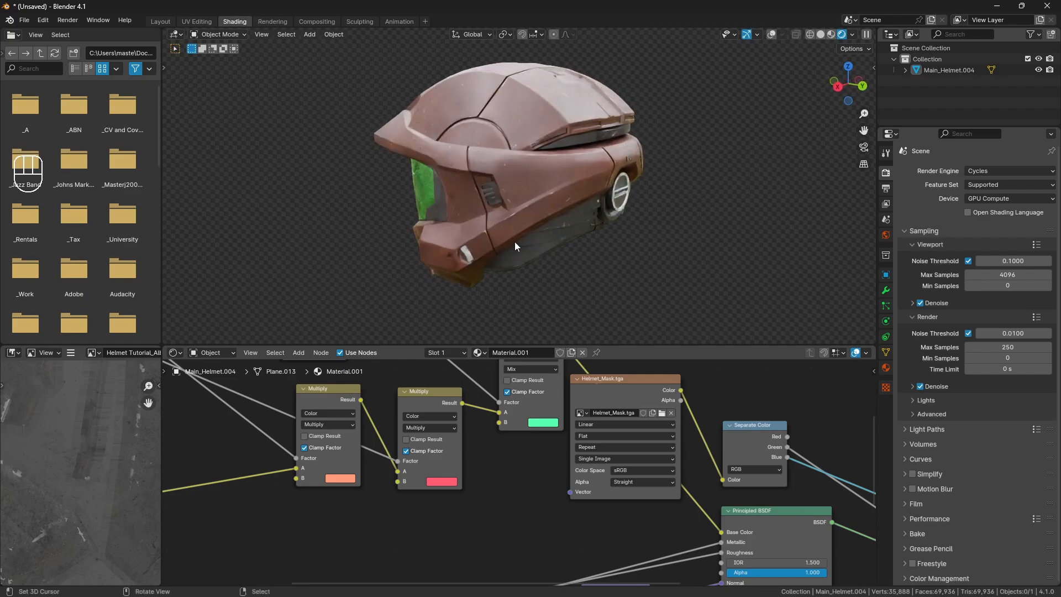
{"action": "middle_click_drag", "start_coordinate": [506, 204], "coordinate": [575, 203]}
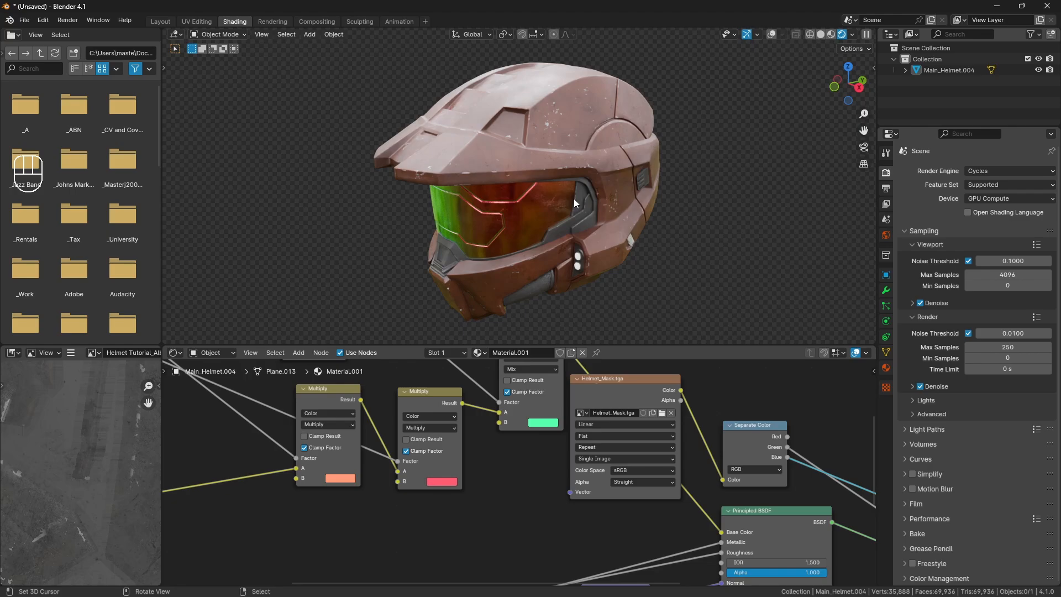
Preview the Helmet Tutorial_Albedo.png texture alone on the helmet and return the preview to the final Mix Shader for comparison
{"action": "scroll", "coordinate": [512, 432], "scroll_direction": "down", "scroll_amount": 3}
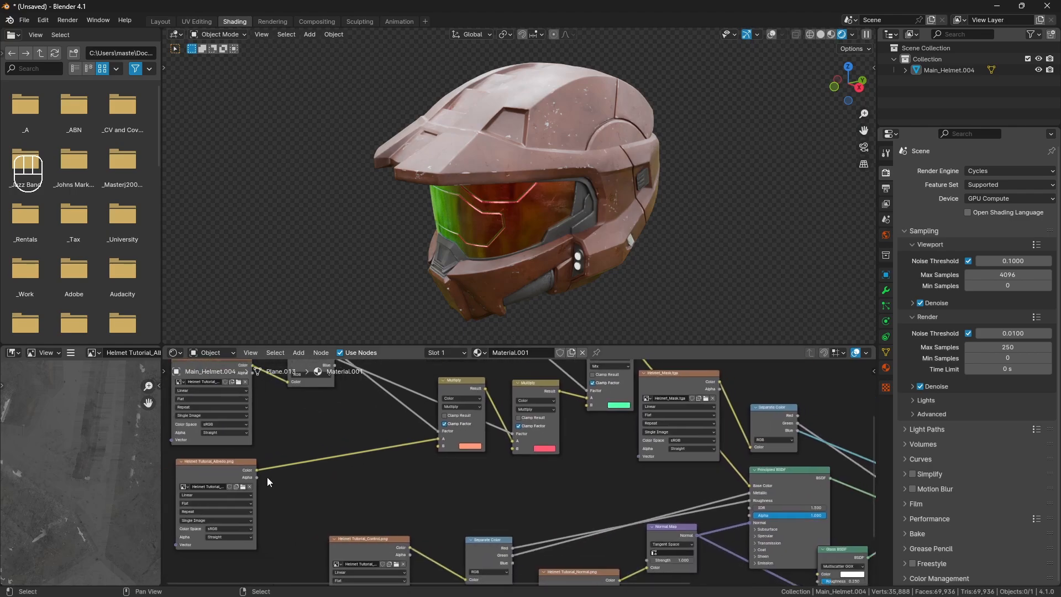
{"action": "left_click", "coordinate": [232, 475], "text": "ctrl+shift"}
{"action": "middle_click_drag", "start_coordinate": [582, 178], "coordinate": [531, 173]}
{"action": "middle_click_drag", "start_coordinate": [639, 413], "coordinate": [239, 353]}
{"action": "left_click", "coordinate": [636, 440], "text": "ctrl+shift"}
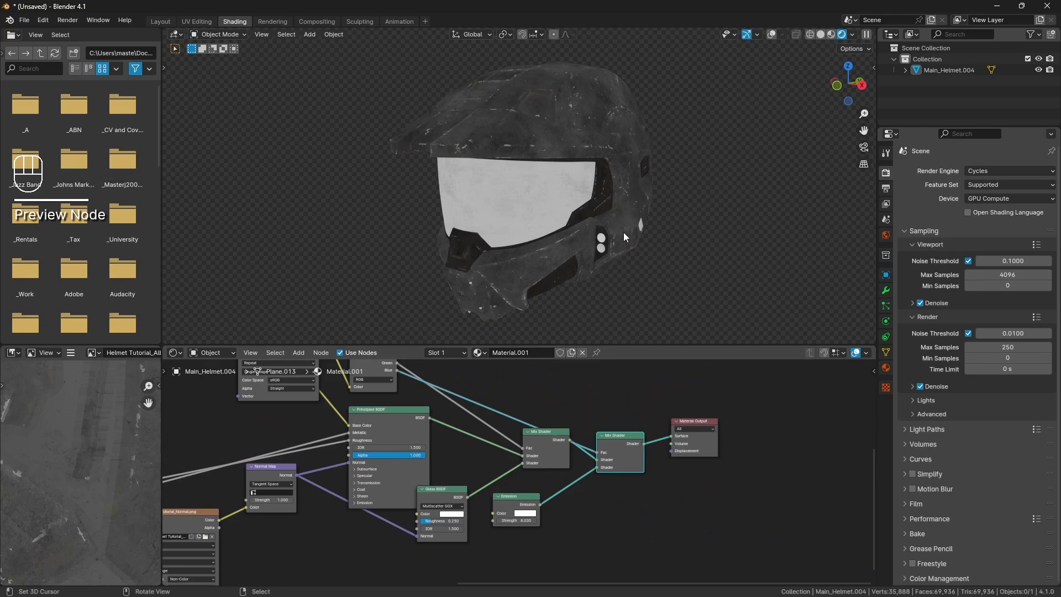
{"action": "middle_click_drag", "start_coordinate": [602, 222], "coordinate": [510, 227]}
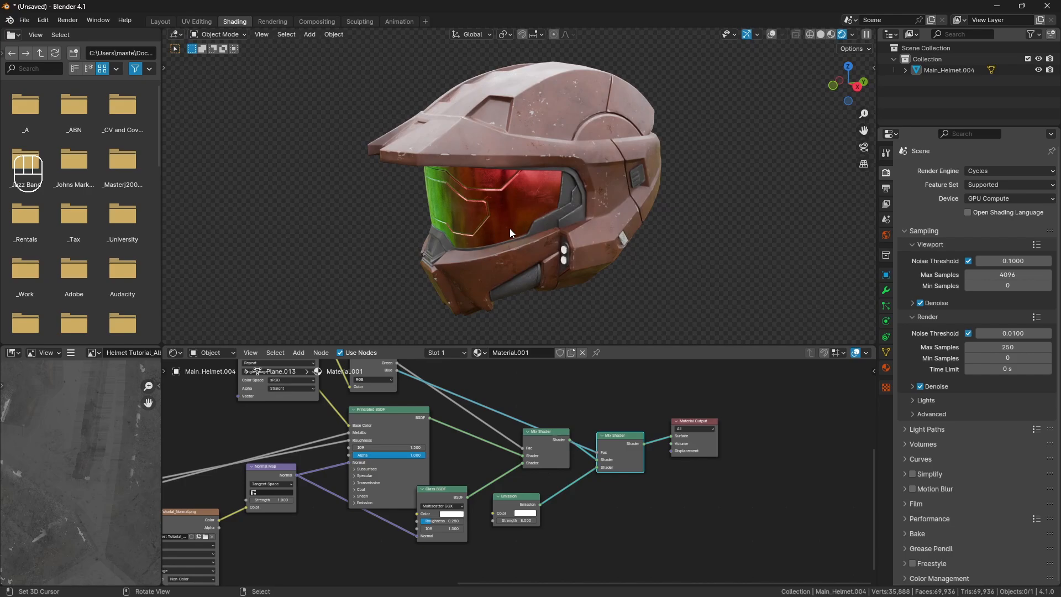